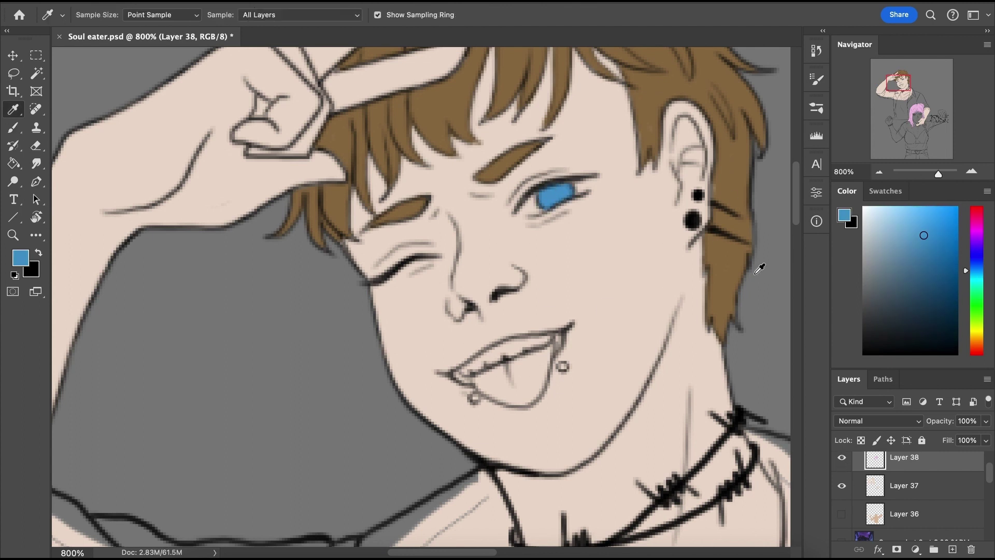
# Paint the man's tongue in a muted pinkish red
pyautogui.keyDown('alt'); pyautogui.click(732, 174); pyautogui.keyUp('alt')
pyautogui.click(892, 80)
pyautogui.click(977, 355)
pyautogui.click(900, 233)
pyautogui.moveTo(473, 392)
pyautogui.mouseDown()
pyautogui.moveTo(528, 395)
pyautogui.moveTo(498, 402)
pyautogui.mouseUp()
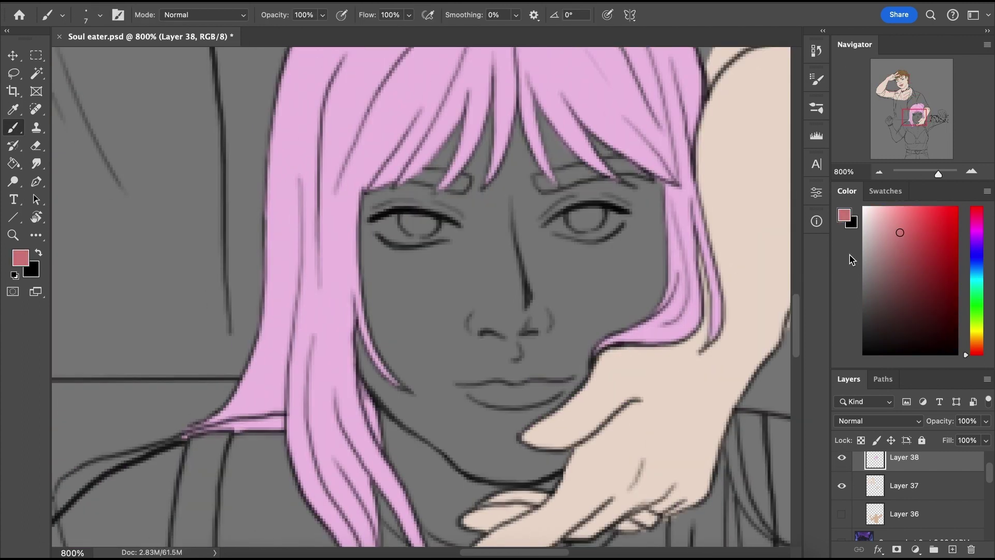
# Paint the woman's irises and eyebrows dark brown, and show Layer 36
pyautogui.keyDown('alt'); pyautogui.click(439, 224); pyautogui.keyUp('alt')
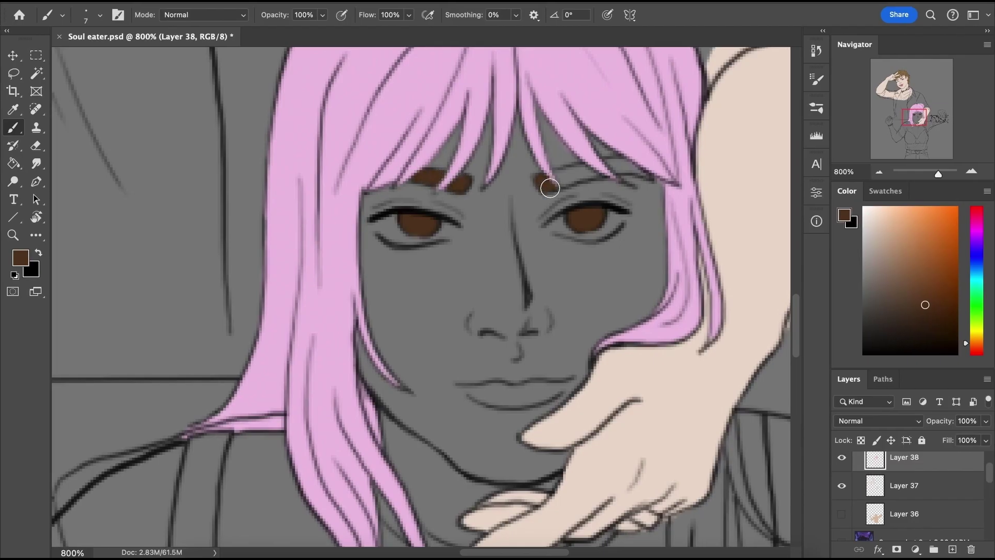
pyautogui.click(842, 515)
# Colour the beads of the woman's wrist bracelet orange
pyautogui.moveTo(914, 117)
pyautogui.mouseDown()
pyautogui.moveTo(917, 138)
pyautogui.moveTo(904, 118)
pyautogui.mouseUp()
pyautogui.click(880, 171)
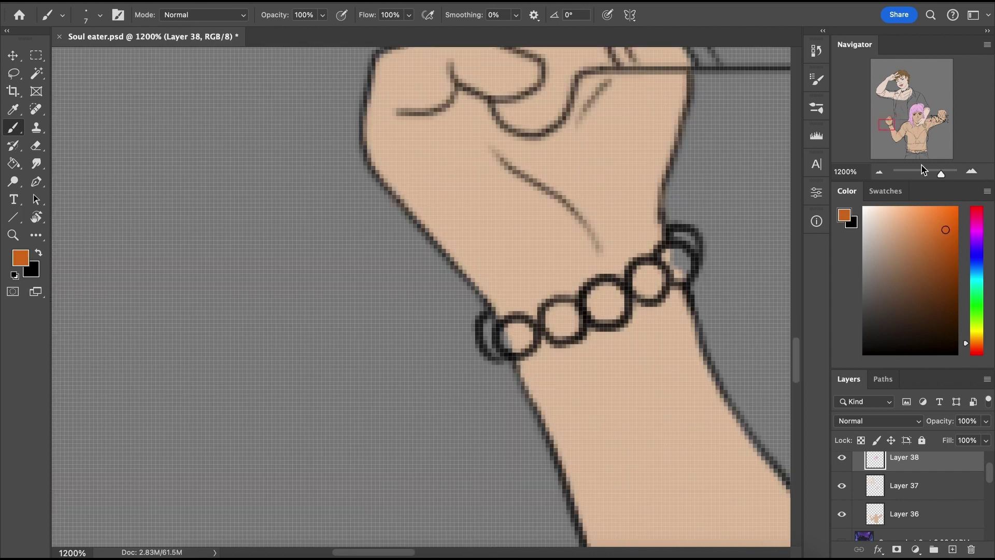
pyautogui.scroll(-1, 407, 252)
pyautogui.click(407, 253)
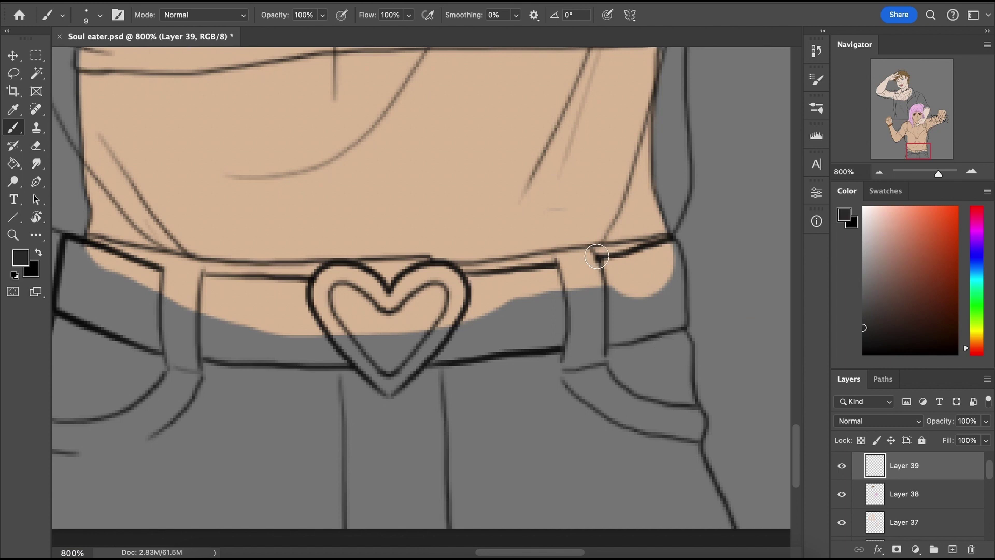
# Outline the woman's trousers in dark grey on Layer 39, fill them with the Paint Bucket, and brush over the remaining gaps
pyautogui.moveTo(597, 256)
pyautogui.mouseDown()
pyautogui.moveTo(671, 316)
pyautogui.moveTo(695, 459)
pyautogui.mouseUp()
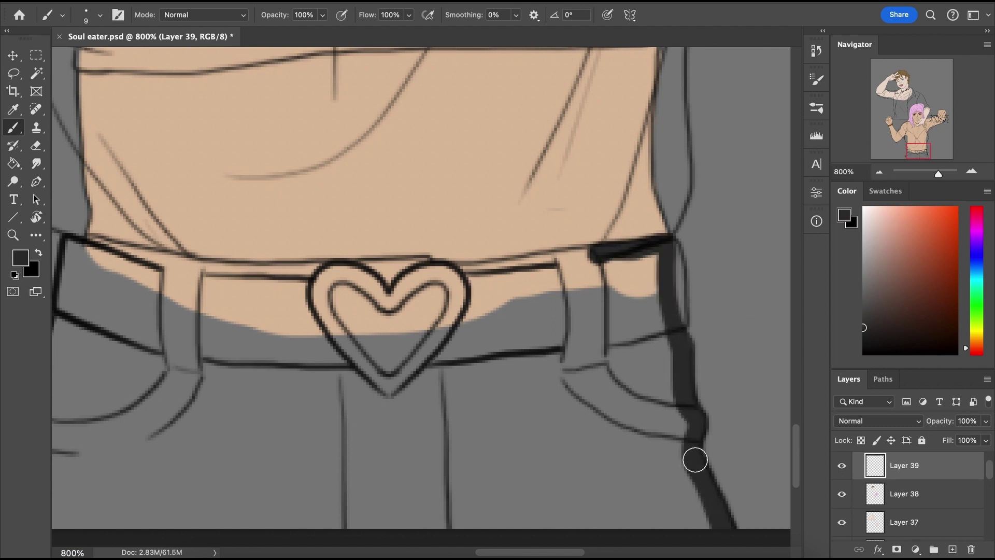
pyautogui.hscroll(-4, 695, 459)
pyautogui.moveTo(111, 527)
pyautogui.mouseDown()
pyautogui.moveTo(140, 422)
pyautogui.moveTo(292, 269)
pyautogui.moveTo(594, 269)
pyautogui.moveTo(704, 257)
pyautogui.moveTo(341, 285)
pyautogui.moveTo(740, 263)
pyautogui.moveTo(772, 378)
pyautogui.mouseUp()
pyautogui.press('g')
pyautogui.click(617, 333)
pyautogui.press('b')
pyautogui.hscroll(7, 727, 405)
pyautogui.scroll(-2, 726, 405)
pyautogui.moveTo(404, 345); pyautogui.dragTo(435, 453)
# Outline the man's shirt in dark grey and fill its interior with the Paint Bucket
pyautogui.scroll(15, 434, 454)
pyautogui.hscroll(-4, 434, 454)
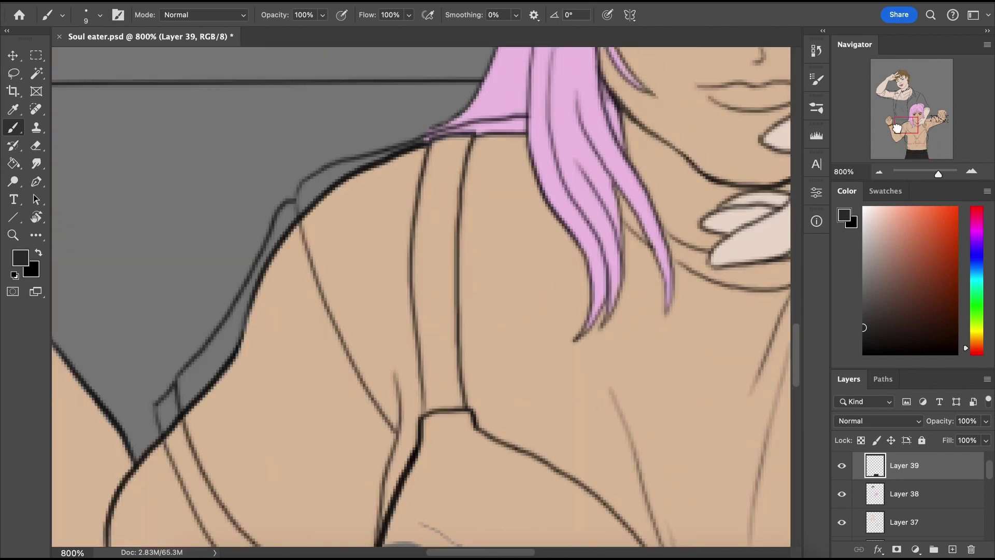
pyautogui.moveTo(389, 275); pyautogui.dragTo(612, 138)
pyautogui.moveTo(314, 99); pyautogui.dragTo(380, 266)
pyautogui.moveTo(314, 109); pyautogui.dragTo(151, 497)
pyautogui.moveTo(616, 148); pyautogui.dragTo(592, 496)
pyautogui.scroll(-9, 593, 496)
pyautogui.hscroll(-1, 592, 496)
pyautogui.moveTo(645, 63); pyautogui.dragTo(213, 62)
pyautogui.press('g')
pyautogui.click(260, 193)
# Brush over the unfilled lines along the sides and hem of the man's shirt
pyautogui.press('b')
pyautogui.moveTo(225, 239); pyautogui.dragTo(306, 425)
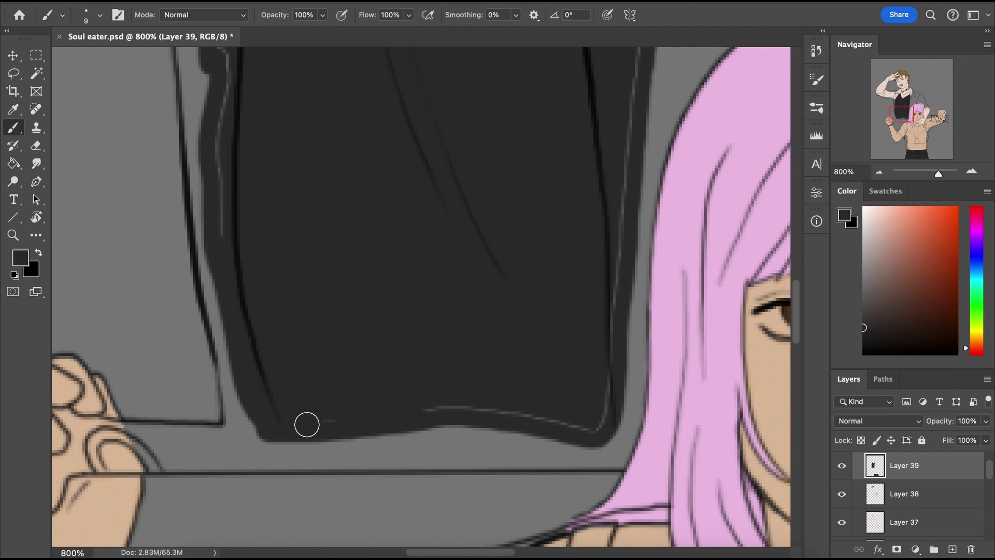
pyautogui.moveTo(606, 418); pyautogui.dragTo(623, 192)
pyautogui.moveTo(797, 312); pyautogui.dragTo(801, 261)
pyautogui.moveTo(413, 269); pyautogui.dragTo(560, 204)
# Colour the man's lip piercings mid grey
pyautogui.scroll(10, 560, 205)
pyautogui.hscroll(-2, 560, 204)
pyautogui.click(864, 262)
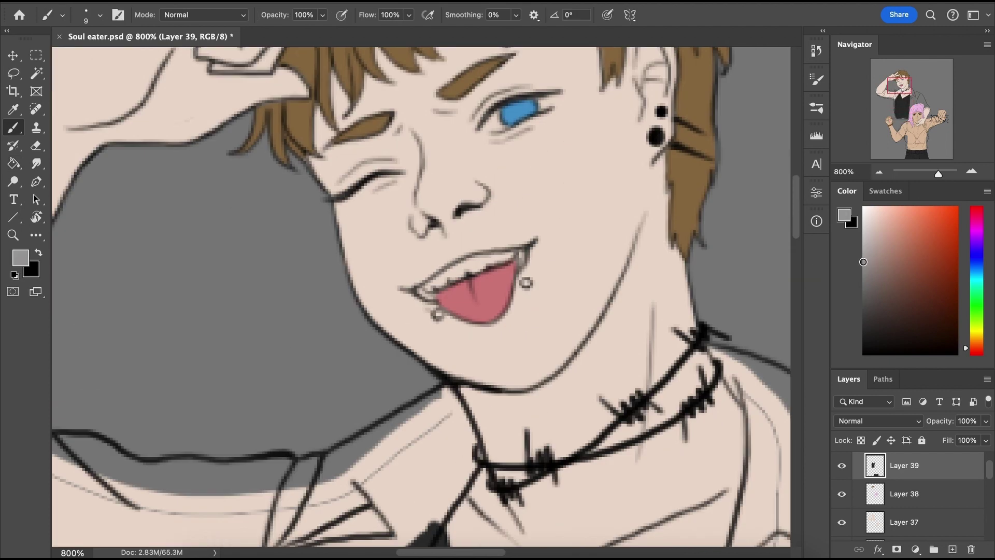
# Paint the outer side edge of the woman's bra top near-black with a size 15 brush
pyautogui.moveTo(899, 127); pyautogui.dragTo(916, 139)
pyautogui.click(864, 342)
pyautogui.press(']')
pyautogui.press(']')
pyautogui.press(']')
pyautogui.press(']')
pyautogui.press(']')
pyautogui.press(']')
pyautogui.moveTo(698, 416)
pyautogui.mouseDown()
pyautogui.moveTo(735, 367)
pyautogui.moveTo(740, 244)
pyautogui.moveTo(699, 93)
pyautogui.mouseUp()
pyautogui.moveTo(917, 139); pyautogui.dragTo(922, 130)
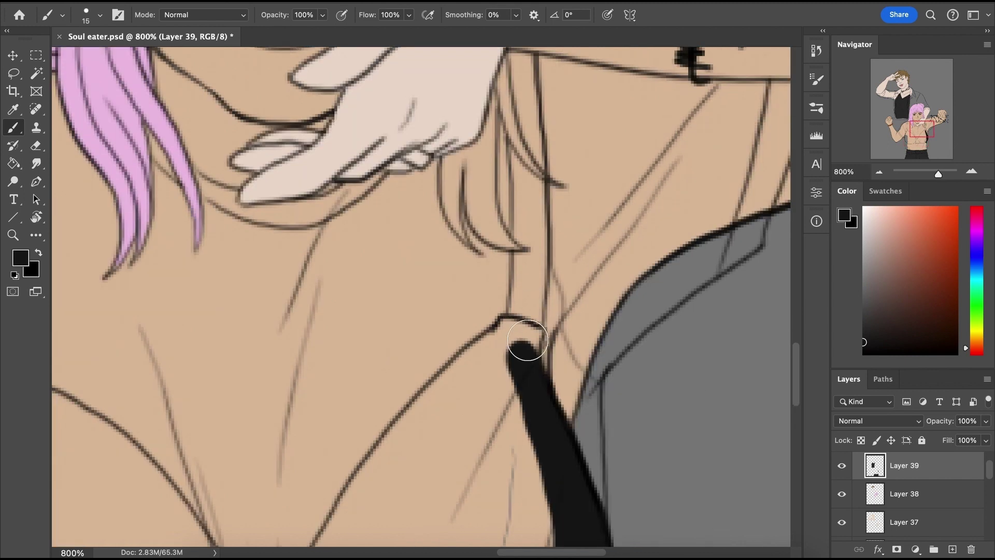
pyautogui.moveTo(526, 351); pyautogui.dragTo(524, 332)
# Paint the loose hair strands below the man's hand on Layer 38 in the sampled hair pink with a size 6 brush
pyautogui.scroll(-1, 862, 473)
pyautogui.click(863, 472)
pyautogui.keyDown('alt'); pyautogui.click(89, 213); pyautogui.keyUp('alt')
pyautogui.moveTo(922, 129); pyautogui.dragTo(922, 124)
pyautogui.press('[')
pyautogui.press('[')
pyautogui.press('[')
pyautogui.press('[')
pyautogui.press('[')
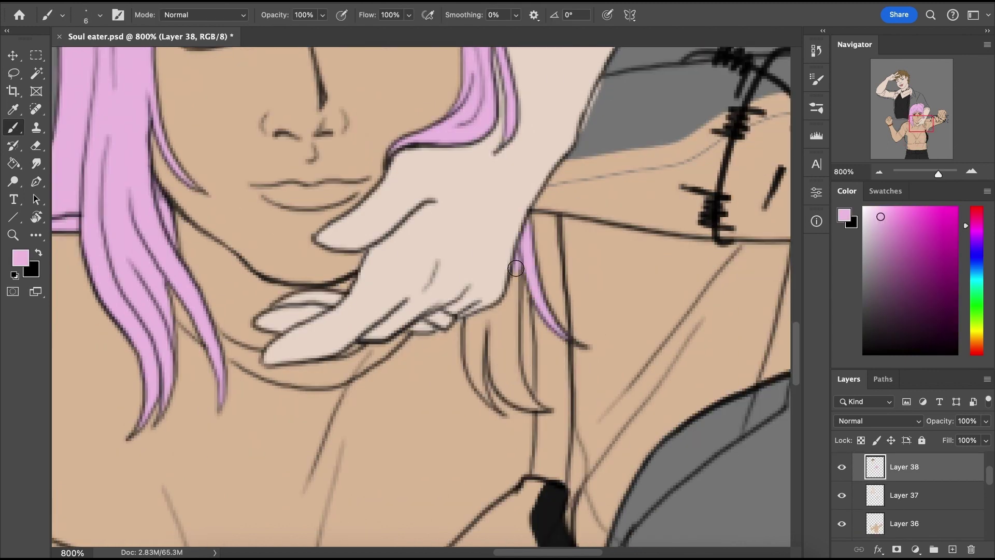
# Paint the bra strap beside the loose pink strands near-black on Layer 39, keeping the hair clear
pyautogui.scroll(3, 891, 493)
pyautogui.click(891, 492)
pyautogui.moveTo(618, 387); pyautogui.dragTo(657, 262)
pyautogui.keyDown('alt'); pyautogui.click(629, 475); pyautogui.keyUp('alt')
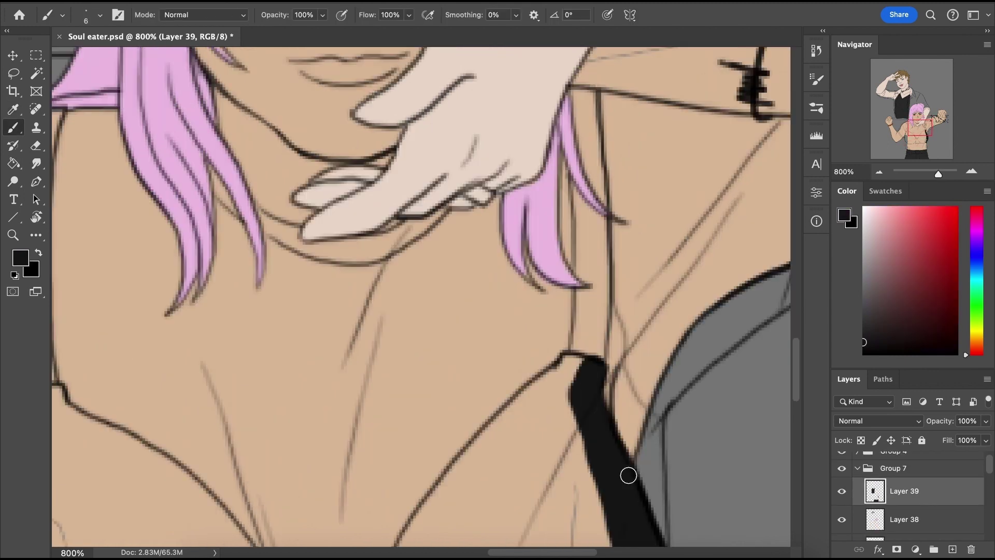
pyautogui.moveTo(519, 321); pyautogui.dragTo(519, 332)
pyautogui.moveTo(600, 337)
pyautogui.mouseDown()
pyautogui.moveTo(596, 375)
pyautogui.moveTo(600, 233)
pyautogui.mouseUp()
pyautogui.moveTo(576, 211); pyautogui.dragTo(574, 198)
pyautogui.moveTo(591, 296)
pyautogui.mouseDown()
pyautogui.moveTo(575, 210)
pyautogui.moveTo(591, 105)
pyautogui.moveTo(596, 194)
pyautogui.mouseUp()
pyautogui.moveTo(524, 265); pyautogui.dragTo(515, 178)
pyautogui.moveTo(578, 223); pyautogui.dragTo(573, 230)
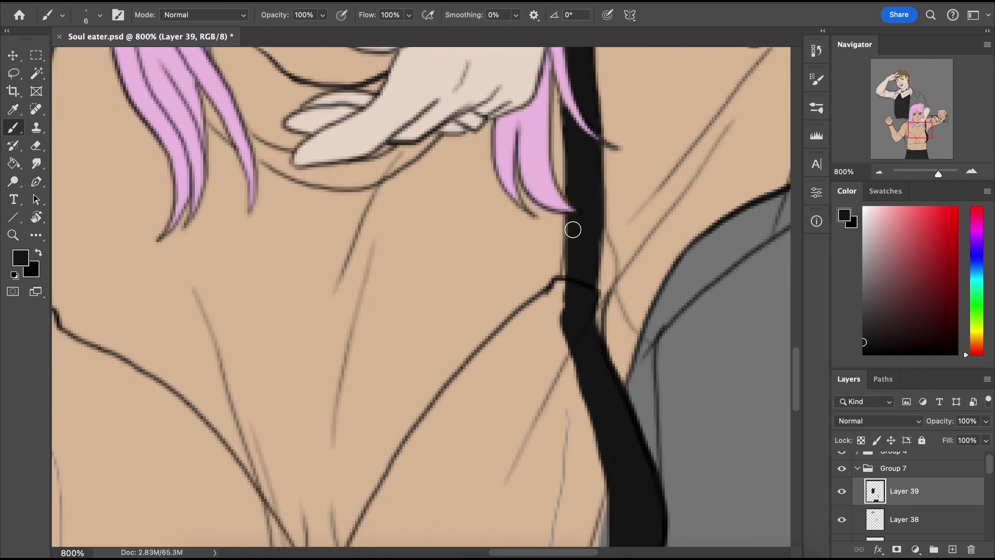
# Outline the V-shaped neckline of both bra cups near-black with a size 9 brush
pyautogui.keyDown('alt'); pyautogui.click(581, 222); pyautogui.keyUp('alt')
pyautogui.press(']')
pyautogui.press(']')
pyautogui.press(']')
pyautogui.scroll(-3, 565, 331)
pyautogui.moveTo(319, 424)
pyautogui.mouseDown()
pyautogui.moveTo(345, 410)
pyautogui.moveTo(542, 153)
pyautogui.mouseUp()
pyautogui.hscroll(-5, 658, 240)
pyautogui.moveTo(412, 520)
pyautogui.mouseDown()
pyautogui.moveTo(340, 406)
pyautogui.moveTo(414, 151)
pyautogui.moveTo(616, 316)
pyautogui.moveTo(694, 409)
pyautogui.mouseUp()
# Paint the other bra strap near-black from the cup up to the shoulder
pyautogui.scroll(5, 460, 422)
pyautogui.hscroll(-1, 460, 422)
pyautogui.moveTo(466, 475)
pyautogui.mouseDown()
pyautogui.moveTo(481, 223)
pyautogui.moveTo(490, 203)
pyautogui.mouseUp()
pyautogui.moveTo(464, 493); pyautogui.dragTo(447, 373)
pyautogui.moveTo(448, 293); pyautogui.dragTo(462, 223)
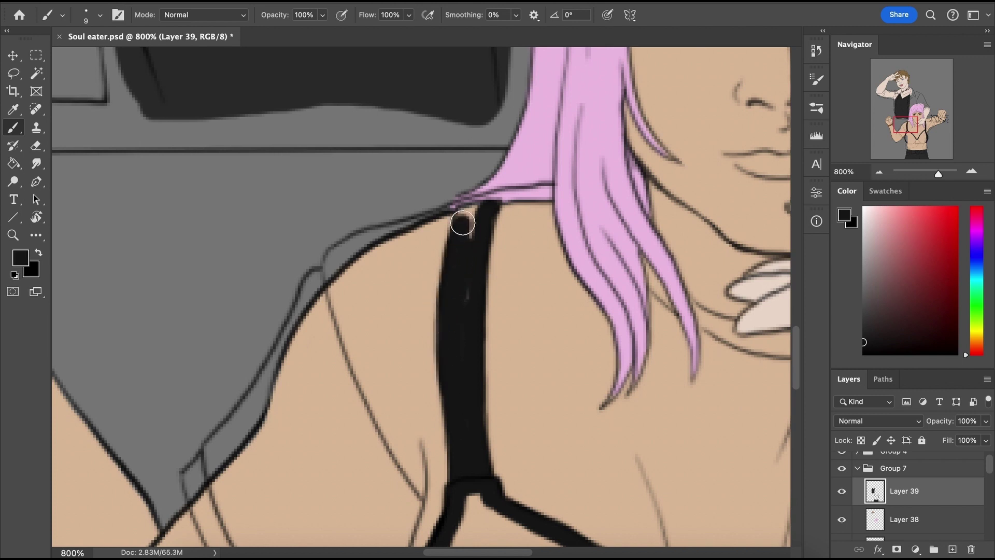
# Close the outline along the bra's lower band and fill the cups near-black with the Paint Bucket
pyautogui.moveTo(911, 126); pyautogui.dragTo(921, 143)
pyautogui.moveTo(163, 358); pyautogui.dragTo(725, 336)
pyautogui.press('g')
pyautogui.click(648, 304)
# Brush over the thin unfilled lines inside the bra's edges, and undo the stray loop on the chest
pyautogui.press('b')
pyautogui.scroll(4, 648, 304)
pyautogui.moveTo(478, 334)
pyautogui.mouseDown()
pyautogui.moveTo(631, 108)
pyautogui.moveTo(746, 326)
pyautogui.mouseUp()
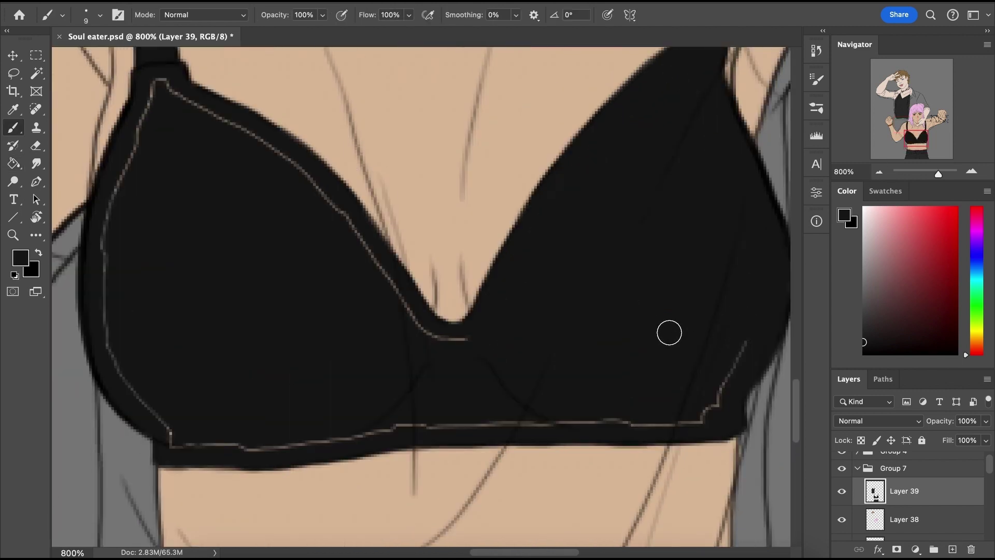
pyautogui.moveTo(703, 409)
pyautogui.mouseDown()
pyautogui.moveTo(392, 422)
pyautogui.moveTo(221, 441)
pyautogui.mouseUp()
pyautogui.moveTo(414, 74); pyautogui.dragTo(448, 149)
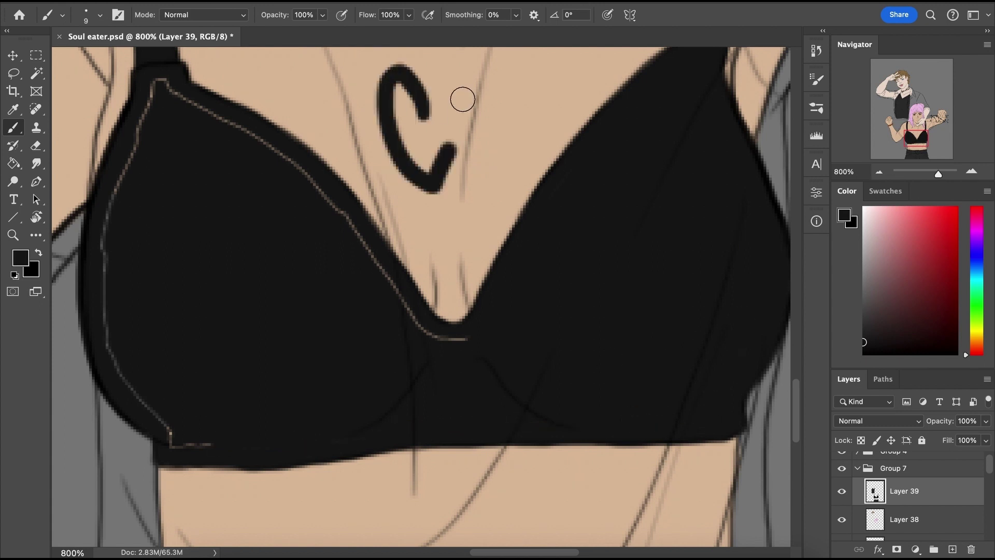
pyautogui.press('super+z')
pyautogui.moveTo(203, 438)
pyautogui.mouseDown()
pyautogui.moveTo(115, 353)
pyautogui.moveTo(342, 227)
pyautogui.moveTo(462, 336)
pyautogui.mouseUp()
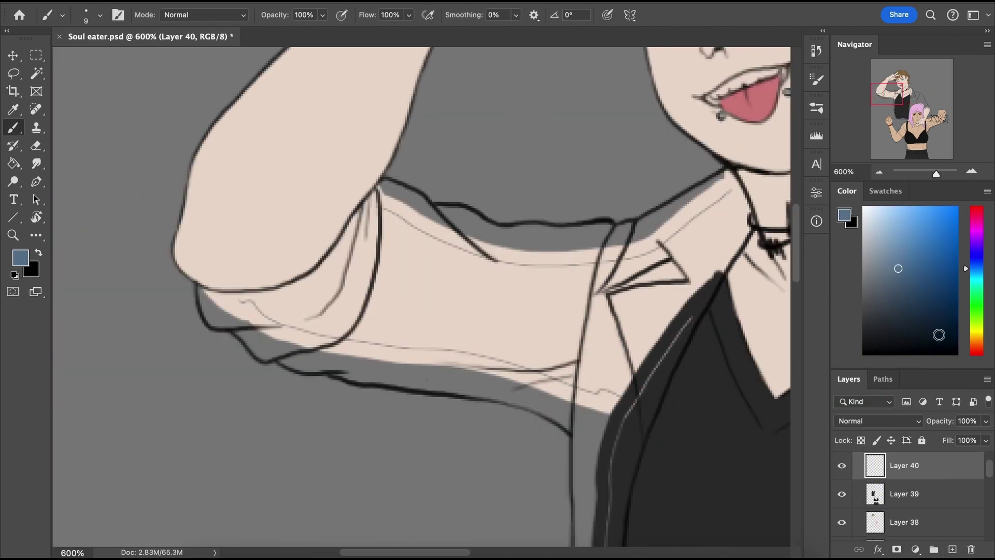
# Outline the jacket sleeve of the man's raised arm in slate blue on Layer 40
pyautogui.press('super+plus')
pyautogui.moveTo(177, 324)
pyautogui.mouseDown()
pyautogui.moveTo(186, 297)
pyautogui.moveTo(365, 185)
pyautogui.moveTo(577, 225)
pyautogui.mouseUp()
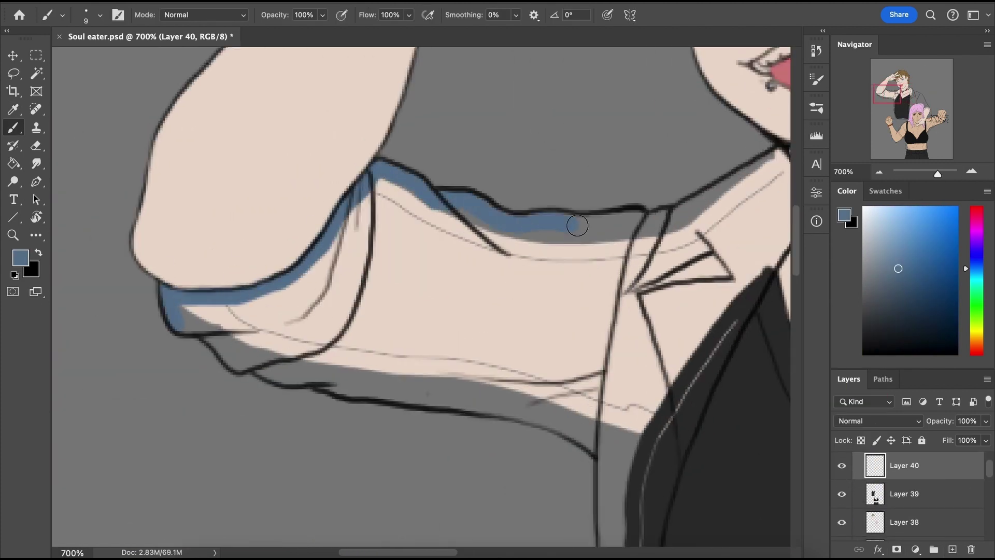
pyautogui.moveTo(220, 340); pyautogui.dragTo(263, 361)
pyautogui.moveTo(268, 372)
pyautogui.mouseDown()
pyautogui.moveTo(664, 457)
pyautogui.moveTo(603, 455)
pyautogui.mouseUp()
pyautogui.scroll(-3, 893, 511)
pyautogui.click(842, 542)
pyautogui.click(843, 541)
# Outline the jacket collar and paint the front panel below the raised sleeve in slate blue
pyautogui.moveTo(640, 219); pyautogui.dragTo(777, 157)
pyautogui.moveTo(742, 315); pyautogui.dragTo(613, 257)
pyautogui.moveTo(586, 319); pyautogui.dragTo(675, 107)
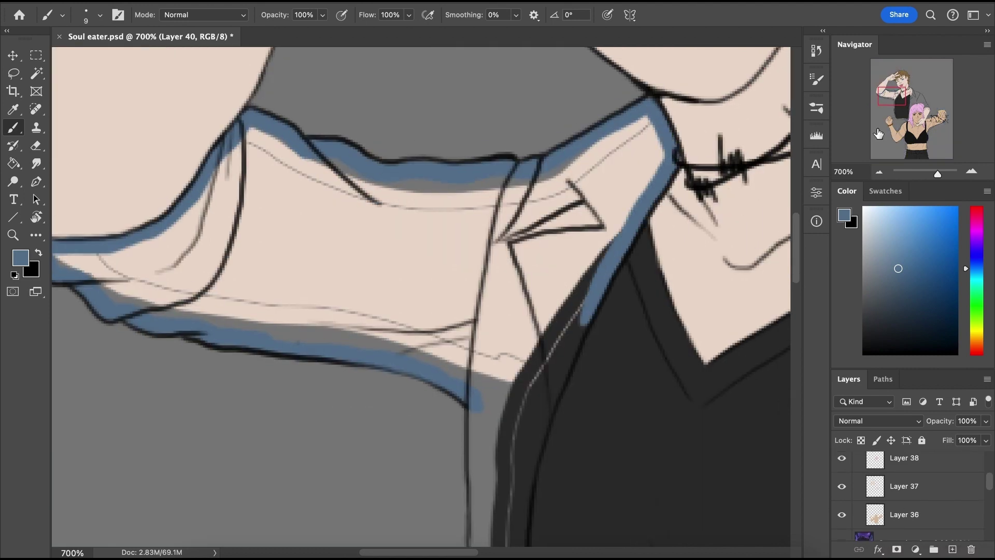
pyautogui.moveTo(586, 430); pyautogui.dragTo(614, 324)
pyautogui.moveTo(548, 419); pyautogui.dragTo(619, 189)
pyautogui.moveTo(507, 498); pyautogui.dragTo(507, 301)
pyautogui.click(891, 110)
pyautogui.moveTo(530, 515)
pyautogui.mouseDown()
pyautogui.moveTo(526, 246)
pyautogui.moveTo(520, 458)
pyautogui.moveTo(492, 222)
pyautogui.mouseUp()
# Paint the jacket's opposite front edge slate blue beside the shirt and along the top of the woman's hair
pyautogui.hscroll(4, 611, 321)
pyautogui.scroll(-4, 613, 344)
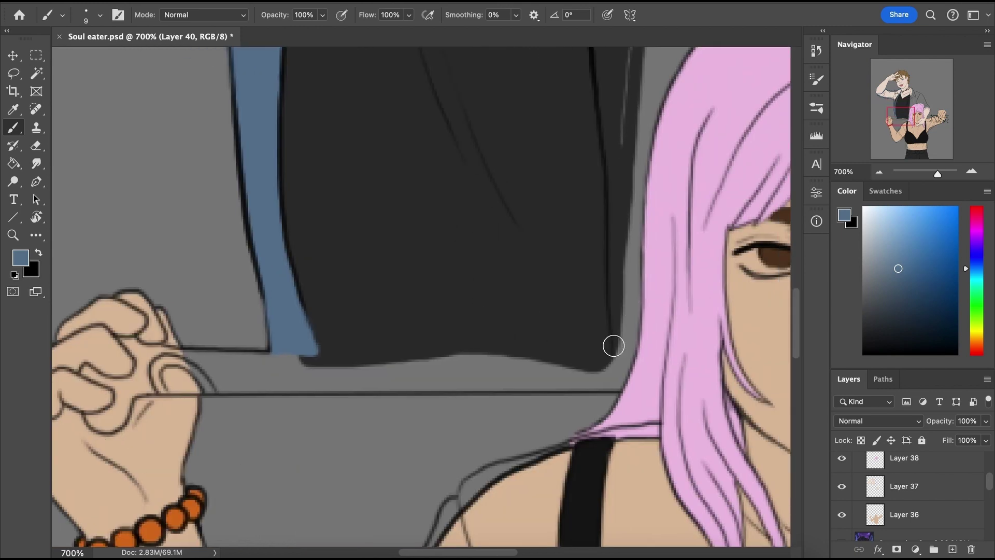
pyautogui.moveTo(620, 353); pyautogui.dragTo(614, 195)
pyautogui.moveTo(630, 299)
pyautogui.mouseDown()
pyautogui.moveTo(655, 98)
pyautogui.moveTo(490, 405)
pyautogui.mouseUp()
pyautogui.moveTo(489, 405)
pyautogui.mouseDown()
pyautogui.moveTo(570, 304)
pyautogui.moveTo(691, 270)
pyautogui.moveTo(776, 284)
pyautogui.mouseUp()
pyautogui.moveTo(446, 441)
pyautogui.mouseDown()
pyautogui.moveTo(446, 450)
pyautogui.moveTo(436, 321)
pyautogui.moveTo(474, 99)
pyautogui.mouseUp()
pyautogui.scroll(5, 457, 156)
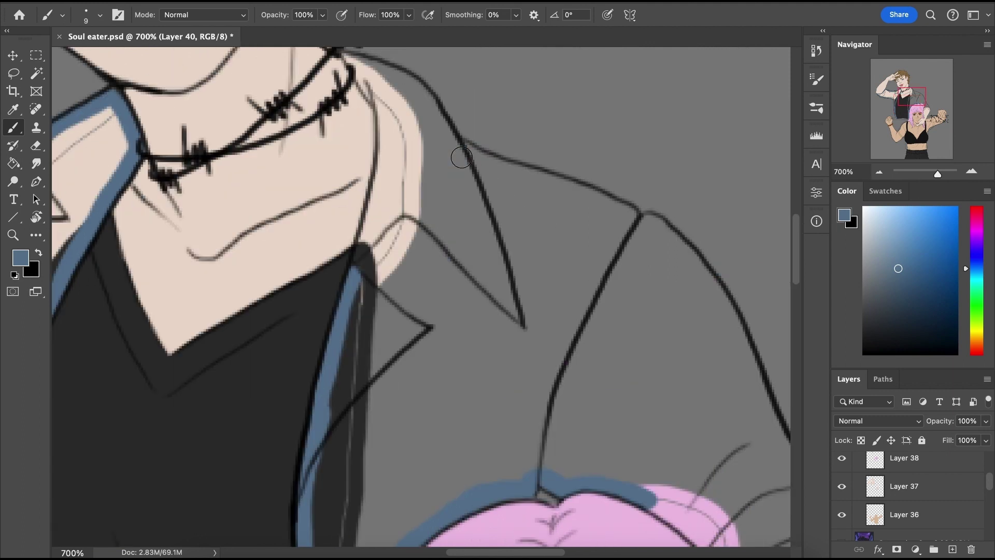
# Paint the jacket's other shoulder and rolled-up sleeve slate blue around the bare elbow, and fill in the jacket
pyautogui.scroll(-6, 456, 155)
pyautogui.hscroll(6, 459, 157)
pyautogui.moveTo(526, 350); pyautogui.dragTo(602, 340)
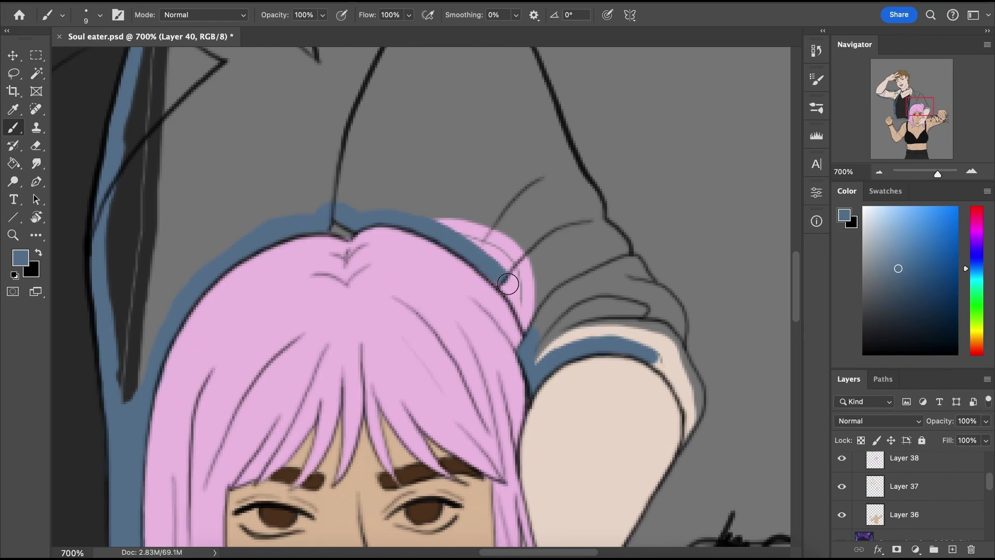
pyautogui.moveTo(495, 277); pyautogui.dragTo(651, 357)
pyautogui.moveTo(689, 425)
pyautogui.mouseDown()
pyautogui.moveTo(687, 357)
pyautogui.moveTo(667, 354)
pyautogui.mouseUp()
pyautogui.moveTo(624, 262); pyautogui.dragTo(578, 175)
pyautogui.moveTo(448, 107)
pyautogui.mouseDown()
pyautogui.moveTo(580, 267)
pyautogui.moveTo(571, 294)
pyautogui.mouseUp()
pyautogui.moveTo(560, 136)
pyautogui.mouseDown()
pyautogui.moveTo(644, 251)
pyautogui.moveTo(678, 340)
pyautogui.mouseUp()
pyautogui.moveTo(209, 204)
pyautogui.mouseDown()
pyautogui.moveTo(331, 329)
pyautogui.moveTo(422, 157)
pyautogui.moveTo(462, 138)
pyautogui.moveTo(627, 302)
pyautogui.mouseUp()
# Show the background screenshot layer and brush over the thin unfilled lines in the jacket's sleeves, collar and front panels
pyautogui.moveTo(897, 110); pyautogui.dragTo(878, 112)
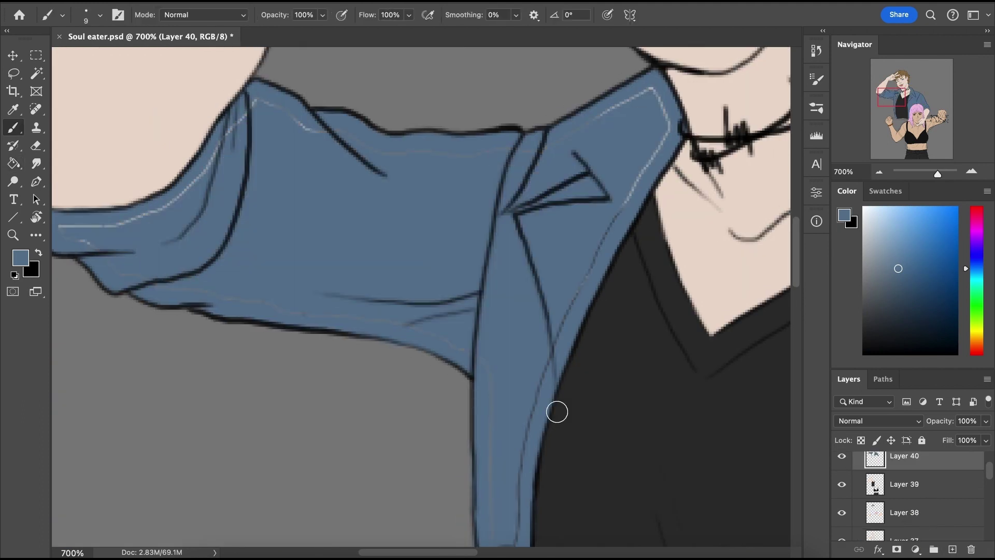
pyautogui.hscroll(5, 555, 411)
pyautogui.scroll(-2, 555, 411)
pyautogui.scroll(-3, 838, 483)
pyautogui.click(841, 476)
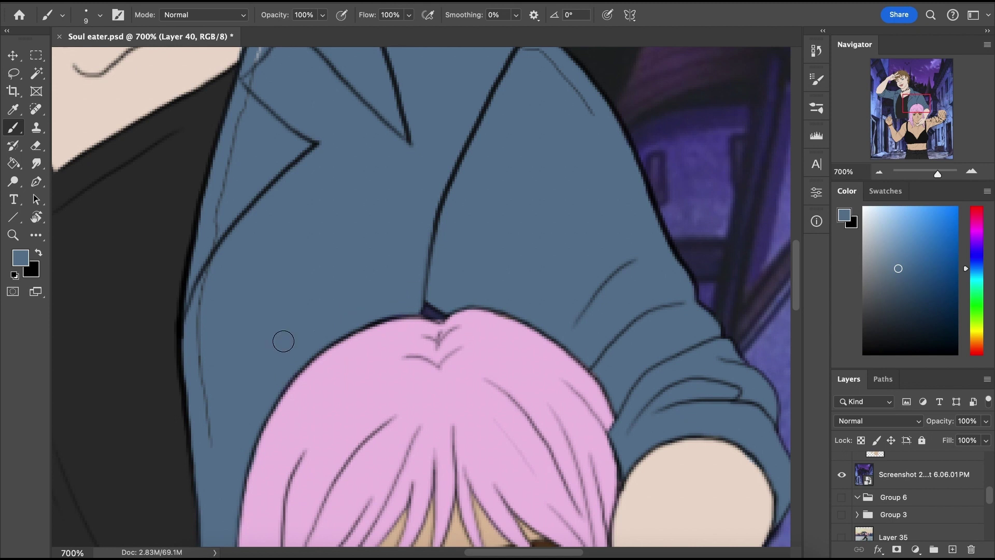
pyautogui.scroll(3, 238, 202)
pyautogui.hscroll(-3, 237, 202)
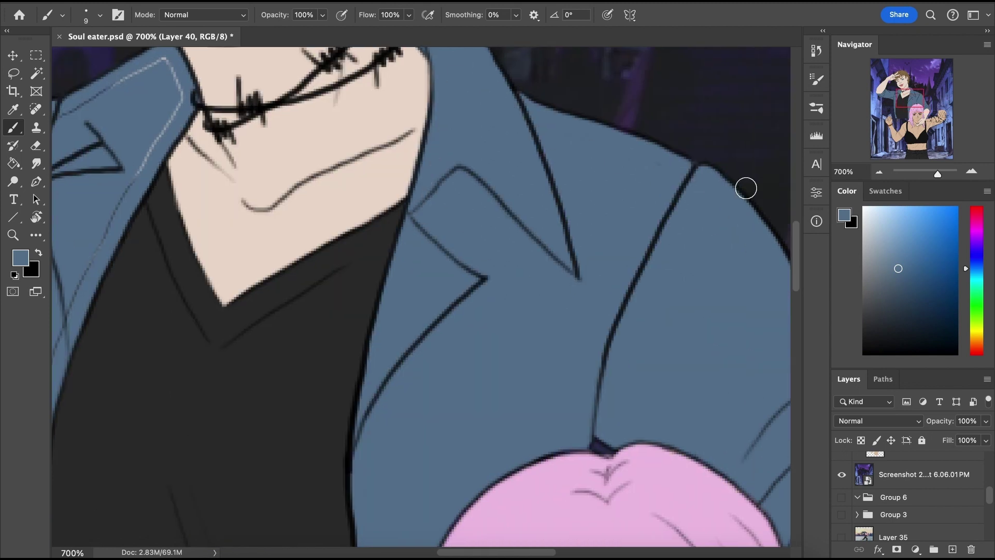
pyautogui.hscroll(-5, 570, 363)
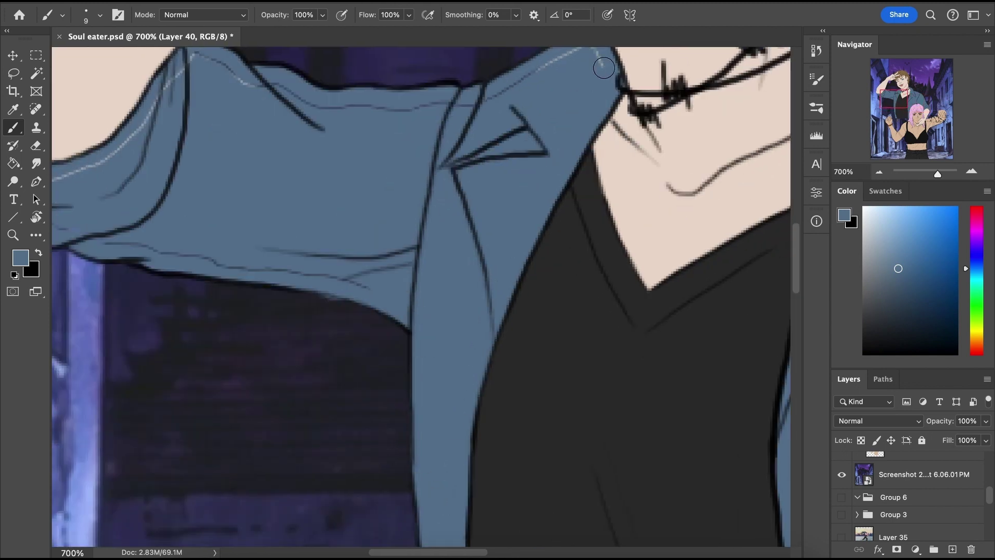
pyautogui.scroll(2, 319, 433)
pyautogui.hscroll(-3, 319, 432)
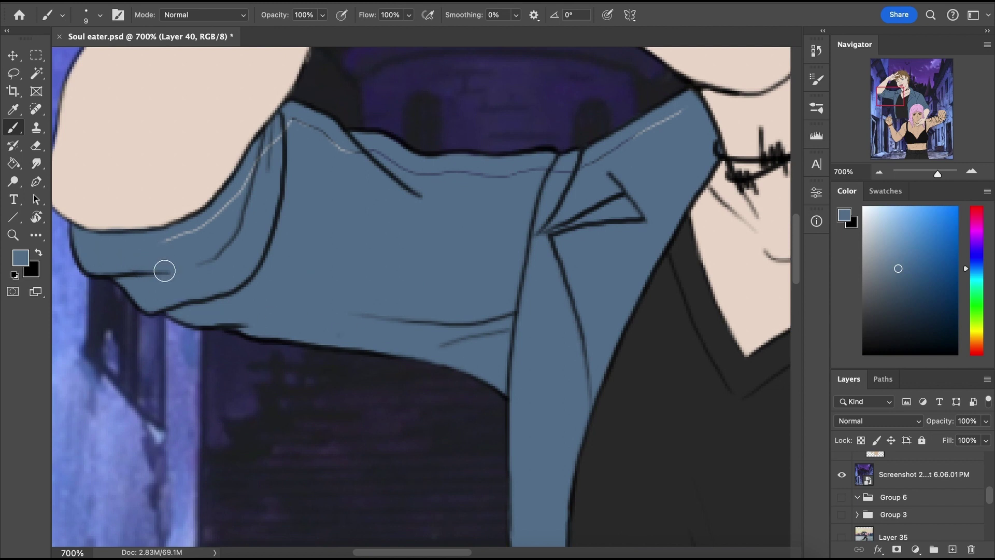
# Paint the man's teeth near-white on Layer 40
pyautogui.hscroll(12, 560, 152)
pyautogui.scroll(-10, 560, 152)
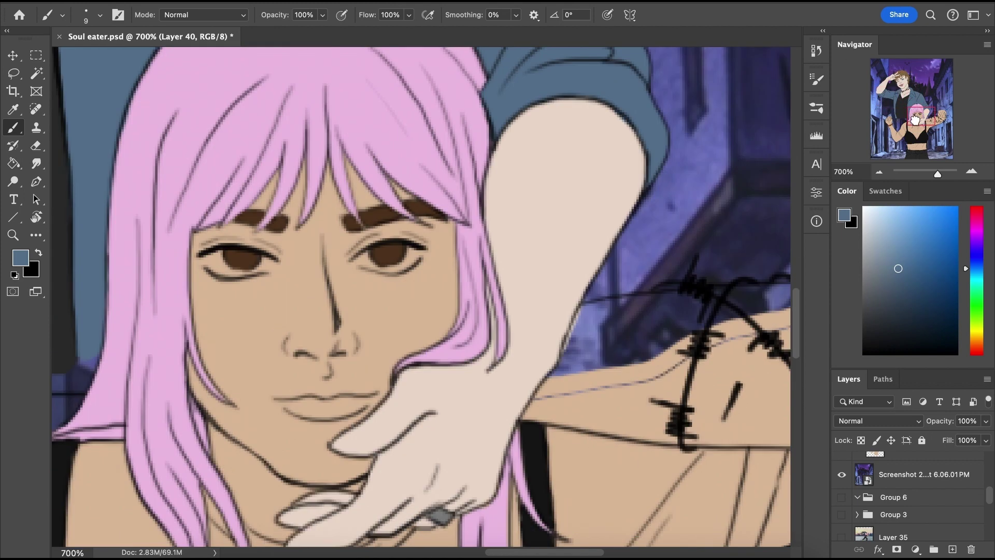
pyautogui.click(920, 122)
pyautogui.click(919, 138)
pyautogui.click(901, 86)
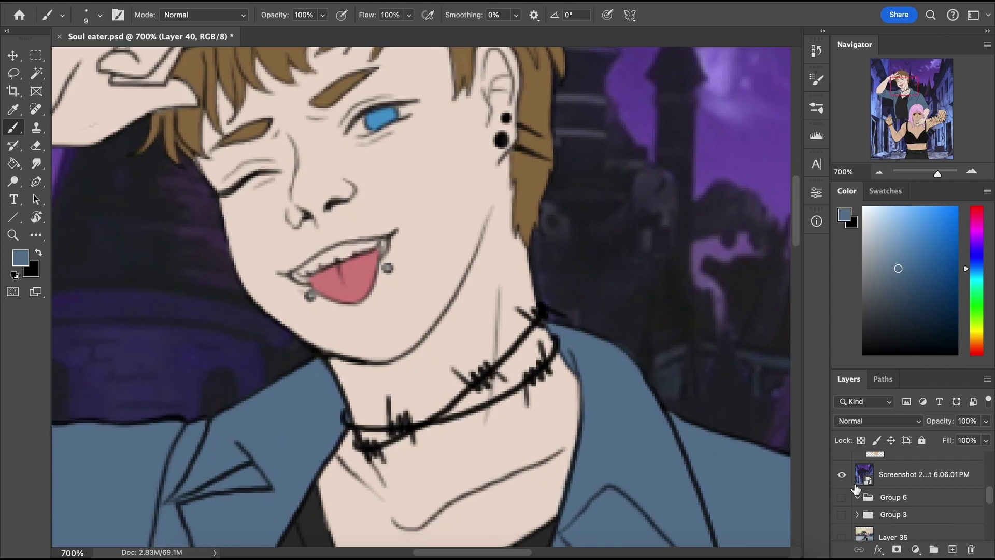
pyautogui.scroll(10, 930, 489)
pyautogui.moveTo(865, 225); pyautogui.dragTo(859, 221)
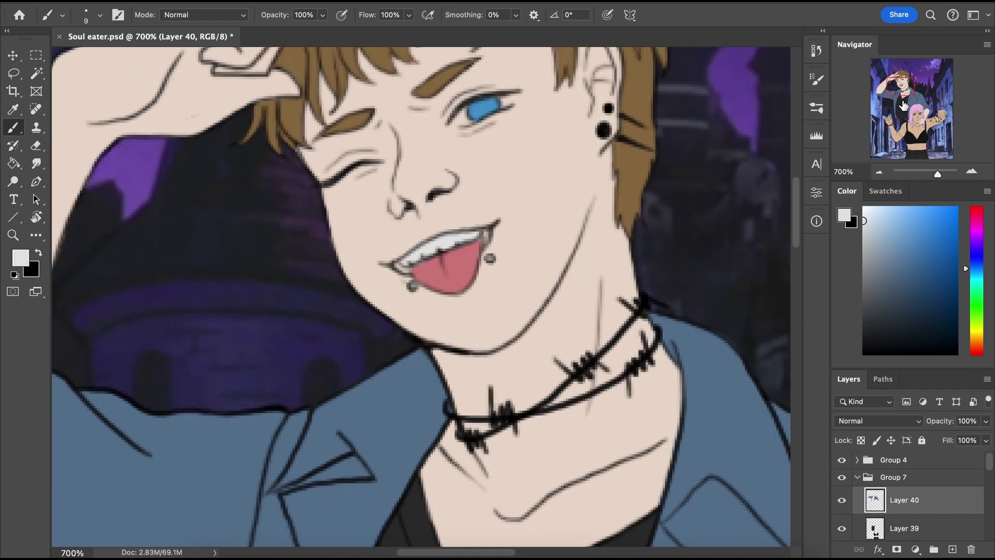
# Outline the wire-wrapped bat in dark brown on Layer 40, working around the gripping fingers
pyautogui.click(905, 105)
pyautogui.click(925, 123)
pyautogui.keyDown('alt'); pyautogui.click(571, 269); pyautogui.keyUp('alt')
pyautogui.click(935, 120)
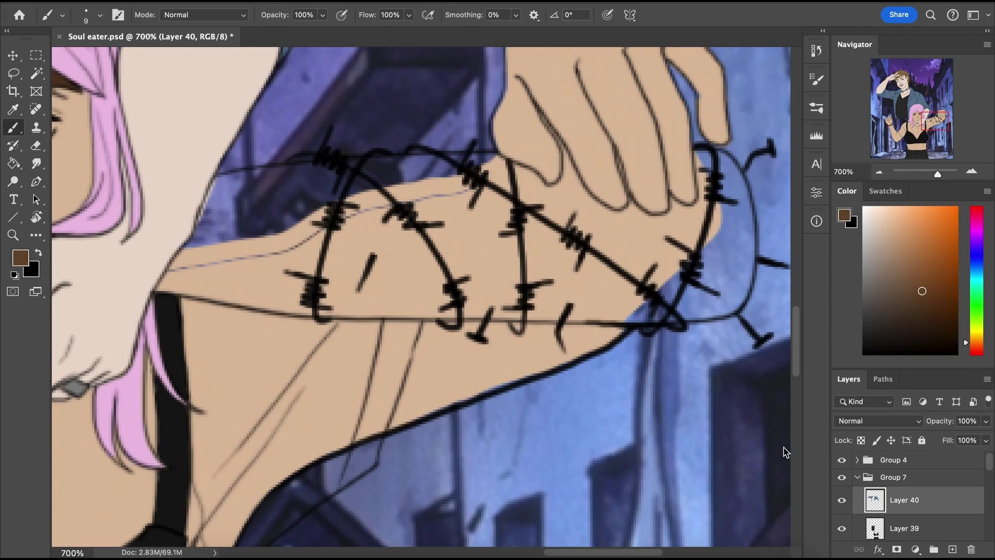
pyautogui.moveTo(161, 289); pyautogui.dragTo(226, 177)
pyautogui.moveTo(171, 269); pyautogui.dragTo(338, 307)
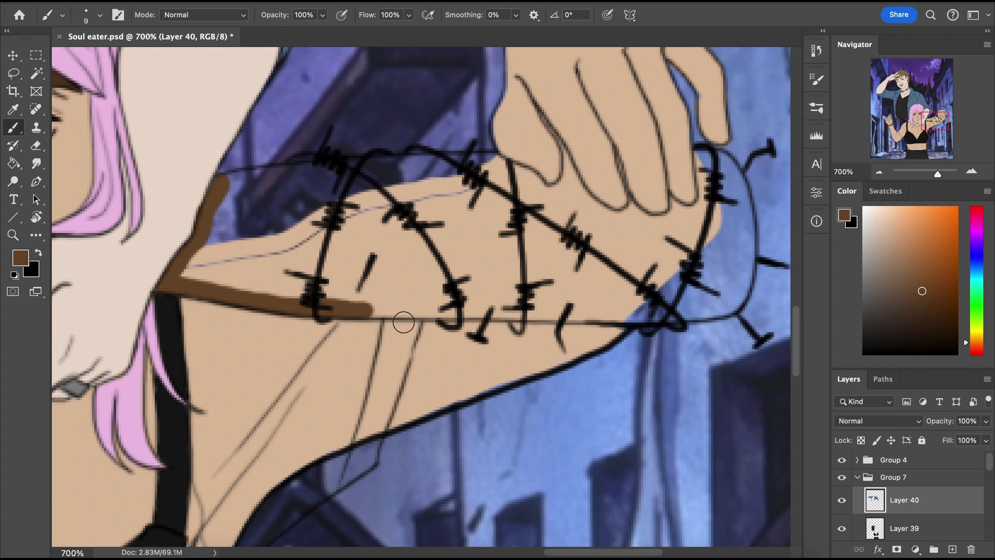
pyautogui.press(']')
pyautogui.press(']')
pyautogui.moveTo(697, 147)
pyautogui.mouseDown()
pyautogui.moveTo(738, 275)
pyautogui.moveTo(673, 295)
pyautogui.mouseUp()
pyautogui.moveTo(358, 298)
pyautogui.mouseDown()
pyautogui.moveTo(445, 282)
pyautogui.moveTo(648, 299)
pyautogui.mouseUp()
pyautogui.press('[')
pyautogui.moveTo(322, 301)
pyautogui.mouseDown()
pyautogui.moveTo(344, 173)
pyautogui.moveTo(478, 173)
pyautogui.moveTo(555, 199)
pyautogui.mouseUp()
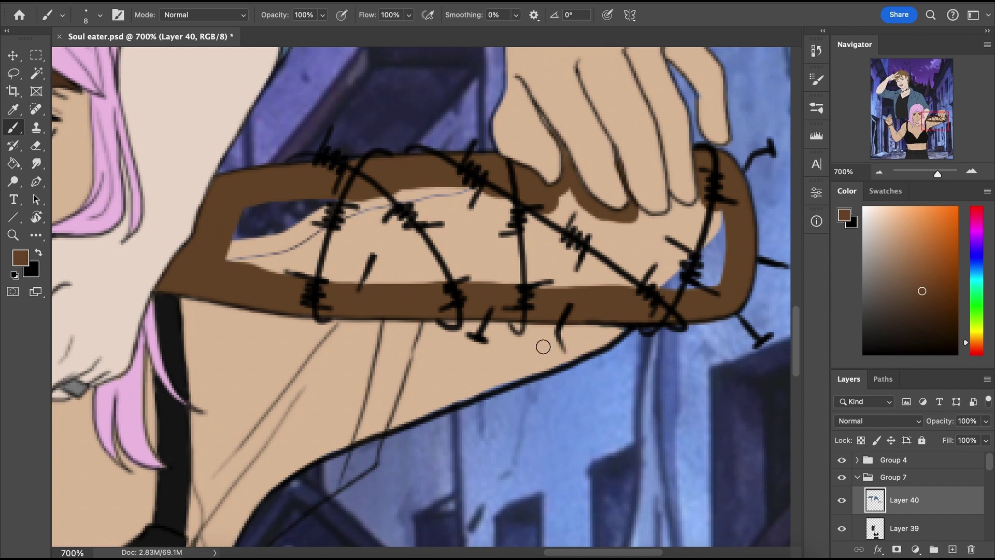
# Fill the interior of the wire-wrapped bat dark brown with an enlarged brush
pyautogui.moveTo(637, 222)
pyautogui.mouseDown()
pyautogui.moveTo(687, 213)
pyautogui.moveTo(684, 280)
pyautogui.moveTo(651, 248)
pyautogui.mouseUp()
pyautogui.press(']')
pyautogui.press(']')
pyautogui.moveTo(254, 222)
pyautogui.mouseDown()
pyautogui.moveTo(646, 282)
pyautogui.moveTo(319, 222)
pyautogui.mouseUp()
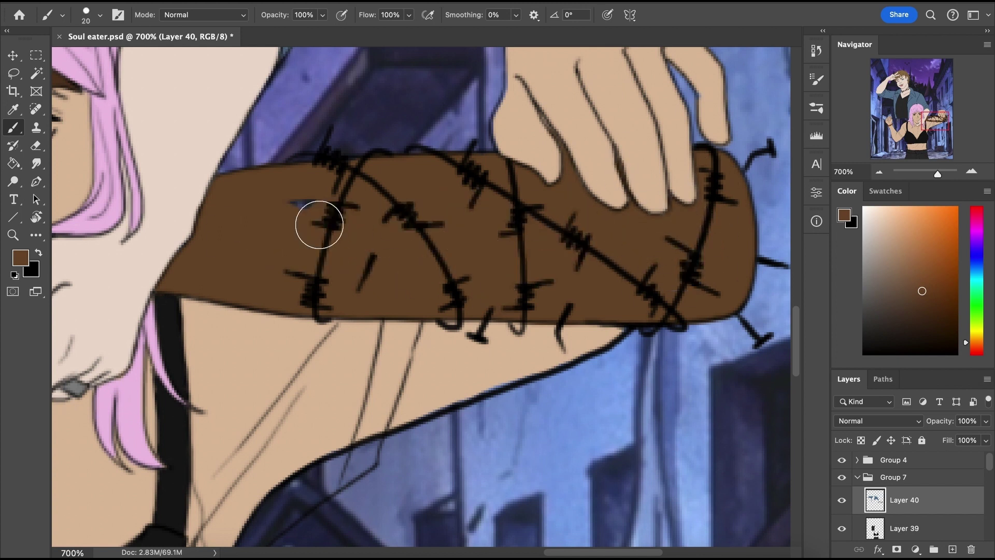
pyautogui.click(895, 120)
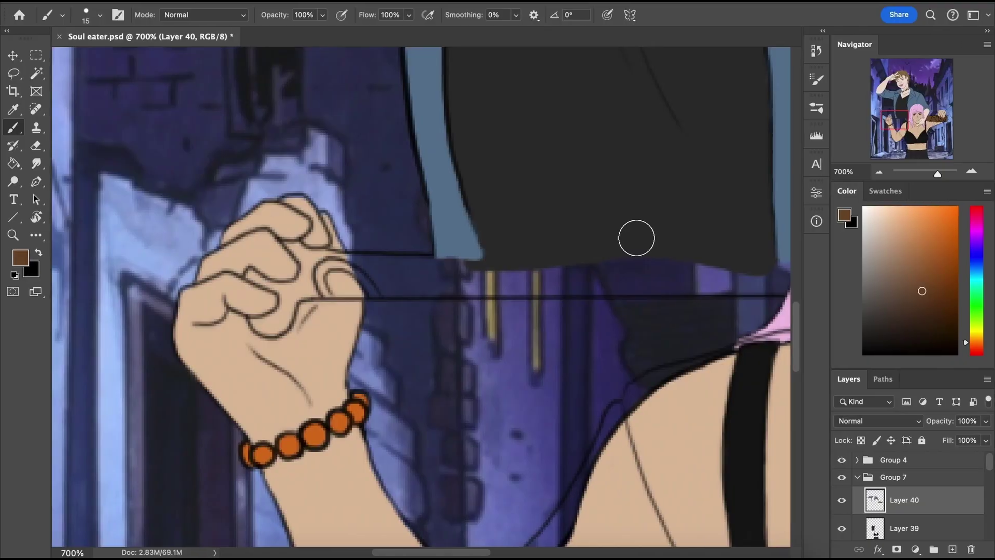
# Paint the bat's handle brown on Layer 40, around the gripping fingers and along the shaft, with a smaller brush
pyautogui.press('[')
pyautogui.moveTo(294, 292); pyautogui.dragTo(281, 316)
pyautogui.moveTo(265, 282)
pyautogui.mouseDown()
pyautogui.moveTo(434, 282)
pyautogui.moveTo(296, 244)
pyautogui.moveTo(348, 267)
pyautogui.moveTo(426, 271)
pyautogui.mouseUp()
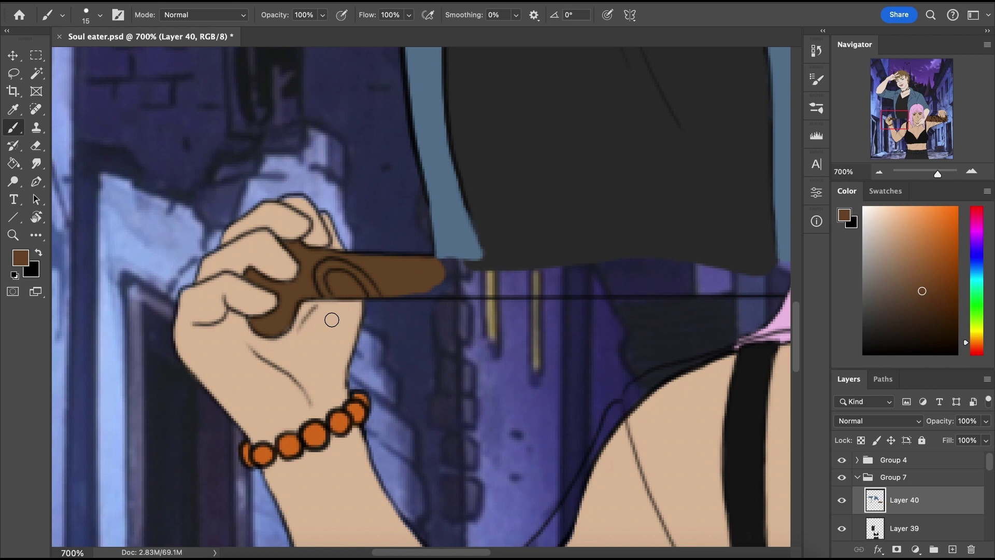
pyautogui.moveTo(895, 120); pyautogui.dragTo(922, 149)
pyautogui.click(977, 336)
pyautogui.click(934, 235)
pyautogui.click(914, 150)
pyautogui.moveTo(491, 351)
pyautogui.mouseDown()
pyautogui.moveTo(570, 395)
pyautogui.moveTo(601, 327)
pyautogui.mouseUp()
pyautogui.press('super+z')
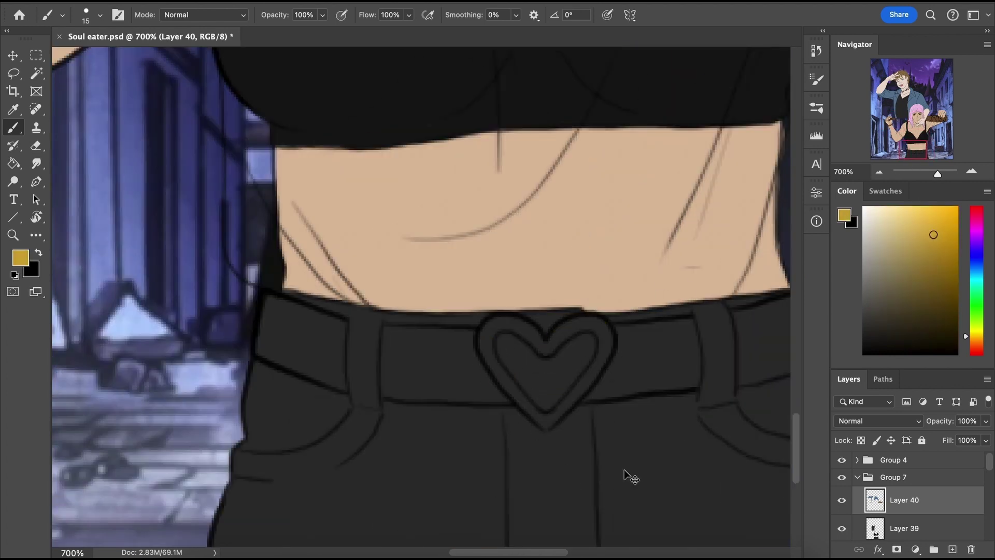
# Change the layer visibility to reveal the hidden artwork and sample gold from its patterned garment
pyautogui.scroll(-5, 850, 477)
pyautogui.click(842, 460)
pyautogui.scroll(-5, 863, 493)
pyautogui.scroll(5, 863, 493)
pyautogui.click(841, 520)
pyautogui.moveTo(842, 493); pyautogui.dragTo(842, 465)
pyautogui.click(913, 97)
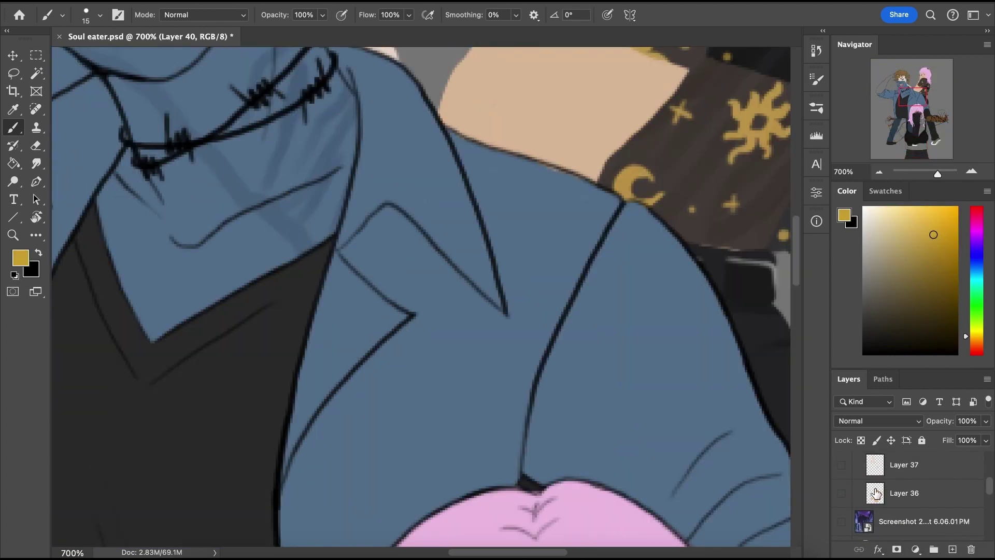
pyautogui.moveTo(842, 522); pyautogui.dragTo(841, 466)
pyautogui.press('i')
pyautogui.click(307, 384)
# Restore the previous layer visibility and paint the ring of the heart-shaped belt buckle gold on Layer 40
pyautogui.press('super+z')
pyautogui.press('super+z')
pyautogui.press('super+z')
pyautogui.press('super+z')
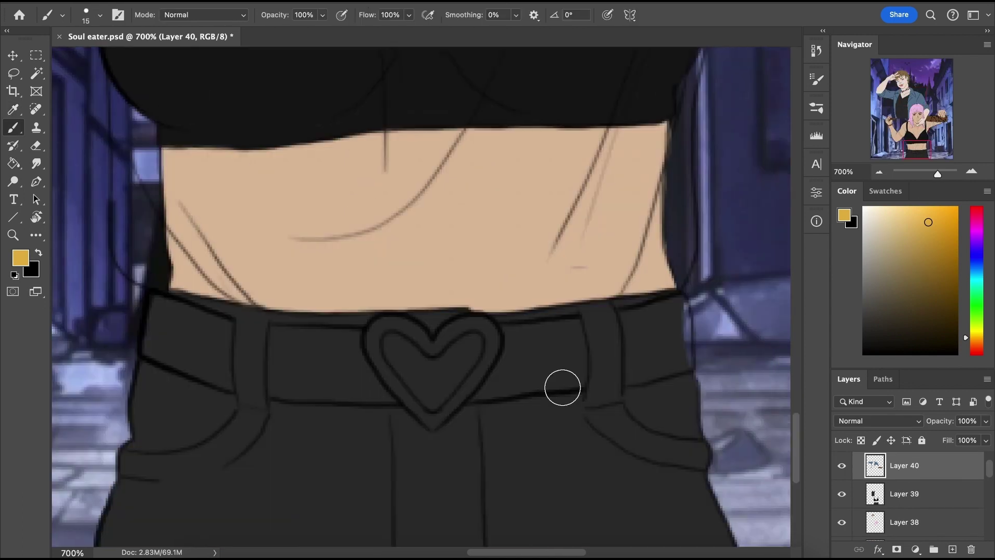
pyautogui.moveTo(421, 338)
pyautogui.mouseDown()
pyautogui.moveTo(471, 326)
pyautogui.moveTo(378, 364)
pyautogui.mouseUp()
pyautogui.moveTo(461, 399); pyautogui.dragTo(448, 398)
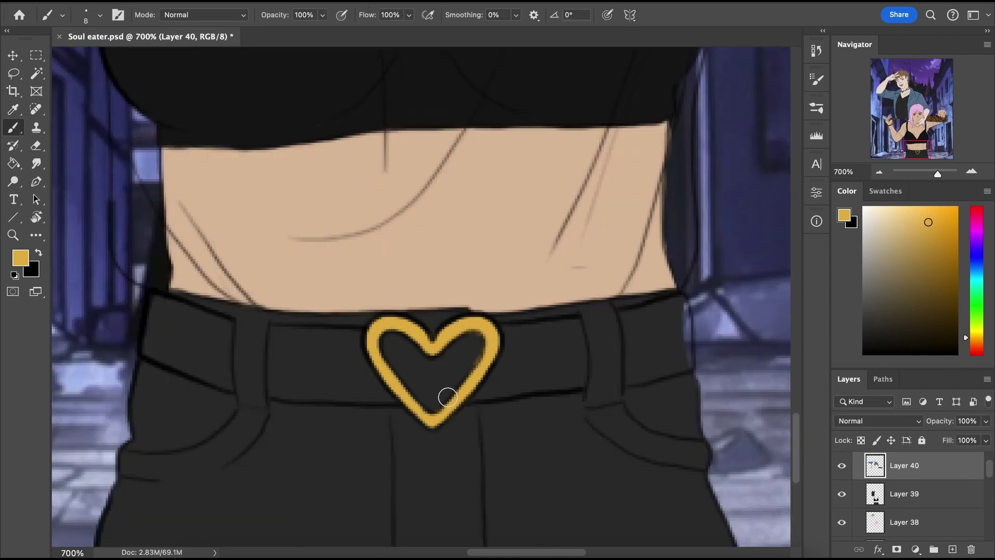
# On Layer 39, lasso and delete the dark fill from the two belt sections left of the heart buckle
pyautogui.scroll(3, 421, 297)
pyautogui.scroll(-3, 421, 297)
pyautogui.click(905, 493)
pyautogui.press('l')
pyautogui.moveTo(213, 394); pyautogui.dragTo(151, 371)
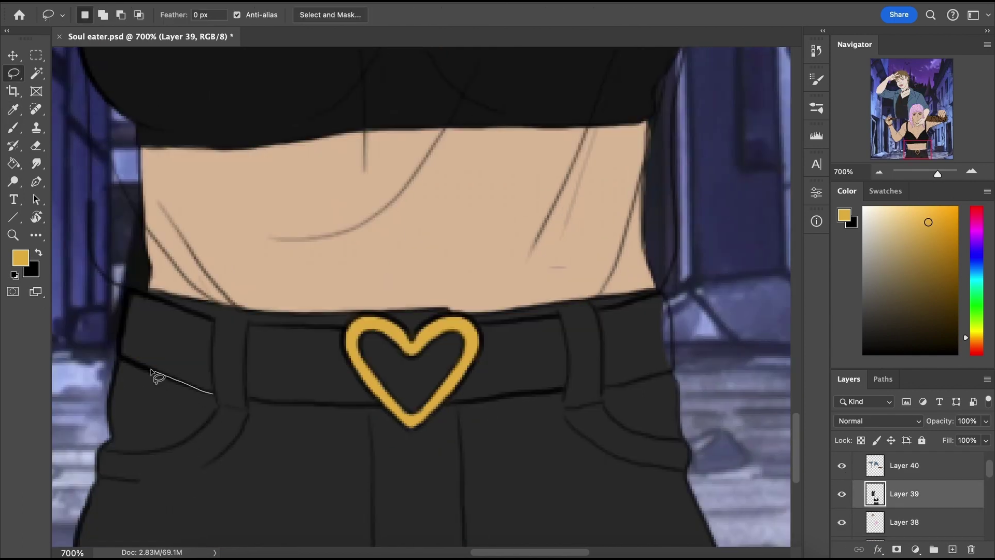
pyautogui.moveTo(211, 356); pyautogui.dragTo(211, 357)
pyautogui.press('Delete')
pyautogui.moveTo(247, 397); pyautogui.dragTo(245, 369)
pyautogui.moveTo(333, 408); pyautogui.dragTo(322, 407)
pyautogui.press('Delete')
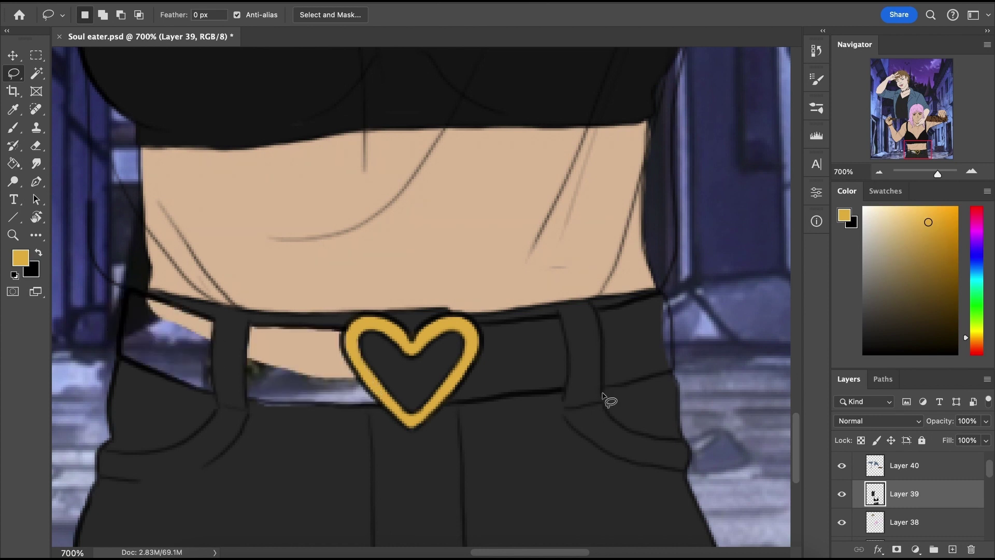
# Lasso and delete the dark fill from the belt sections right of the buckle and inside the heart
pyautogui.moveTo(632, 305); pyautogui.dragTo(631, 307)
pyautogui.press('Delete')
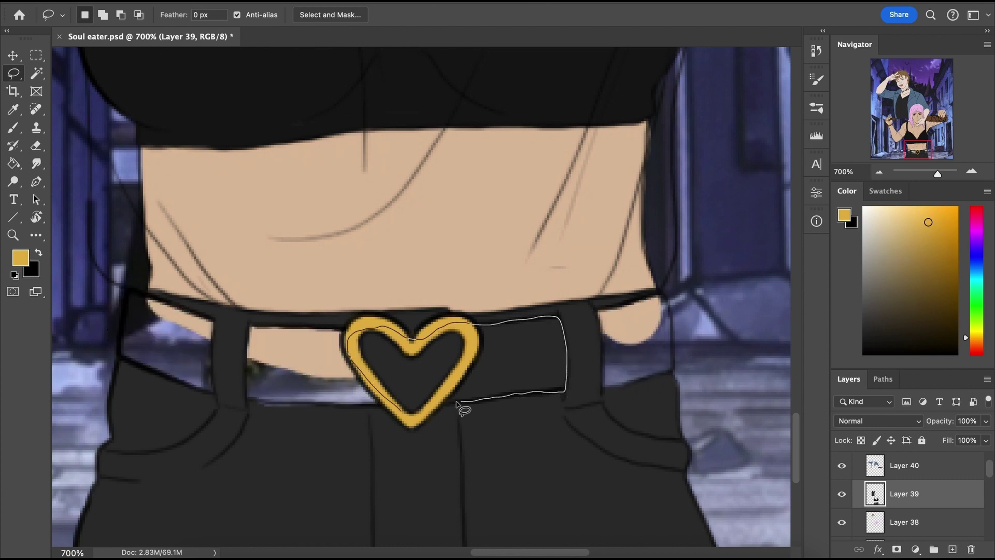
pyautogui.moveTo(457, 403); pyautogui.dragTo(410, 414)
pyautogui.press('Delete')
# Touch up the cut edge along the lower belt line with the trousers' dark grey on Layer 39
pyautogui.press('b')
pyautogui.keyDown('alt'); pyautogui.click(223, 388); pyautogui.keyUp('alt')
pyautogui.moveTo(264, 411); pyautogui.dragTo(291, 416)
# On Layer 38, outline the belt sections in the top's black and hide the background screenshot
pyautogui.click(905, 522)
pyautogui.keyDown('alt'); pyautogui.click(206, 82); pyautogui.keyUp('alt')
pyautogui.moveTo(209, 384); pyautogui.dragTo(255, 364)
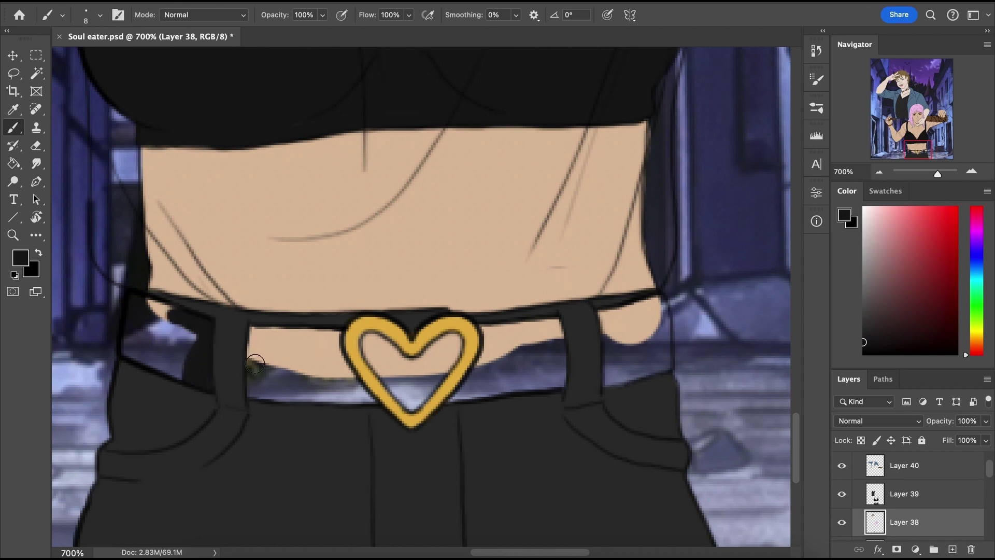
pyautogui.scroll(-4, 913, 505)
pyautogui.click(842, 503)
pyautogui.moveTo(133, 333)
pyautogui.mouseDown()
pyautogui.moveTo(133, 350)
pyautogui.moveTo(145, 322)
pyautogui.mouseUp()
pyautogui.moveTo(661, 383); pyautogui.dragTo(660, 307)
pyautogui.moveTo(231, 330)
pyautogui.mouseDown()
pyautogui.moveTo(541, 324)
pyautogui.moveTo(646, 306)
pyautogui.moveTo(396, 343)
pyautogui.mouseUp()
# Fill the outlined belt sections and the inside of the heart buckle with black
pyautogui.press('g')
pyautogui.click(306, 371)
pyautogui.click(412, 373)
pyautogui.click(524, 365)
pyautogui.click(615, 358)
pyautogui.press('b')
# Add a new layer for the woman's T-shirt and hide the base-colour layers below Layer 40
pyautogui.hotkey('ctrl', 'shift', 'alt', 'n')
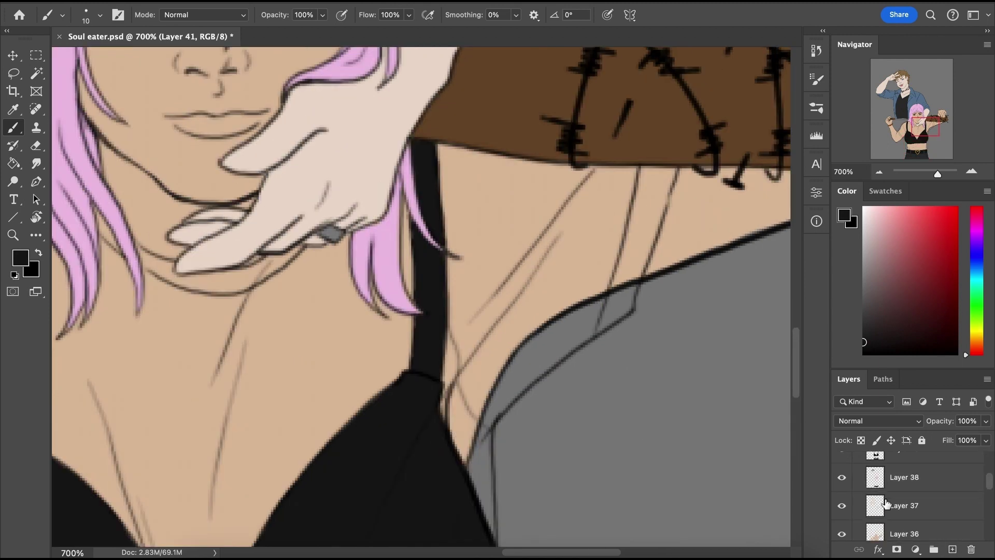
pyautogui.scroll(2, 886, 504)
pyautogui.moveTo(842, 534); pyautogui.dragTo(843, 488)
pyautogui.click(905, 462)
pyautogui.moveTo(485, 440)
pyautogui.mouseDown()
pyautogui.moveTo(518, 389)
pyautogui.moveTo(624, 300)
pyautogui.moveTo(661, 183)
pyautogui.moveTo(623, 177)
pyautogui.mouseUp()
pyautogui.moveTo(458, 247)
pyautogui.mouseDown()
pyautogui.moveTo(420, 148)
pyautogui.moveTo(462, 166)
pyautogui.mouseUp()
pyautogui.press('super+z')
pyautogui.press('super+z')
pyautogui.press('super+z')
# On Layer 41, outline the woman's T-shirt in black along the sleeve under the bat and beside the hair
pyautogui.scroll(2, 926, 520)
pyautogui.click(873, 486)
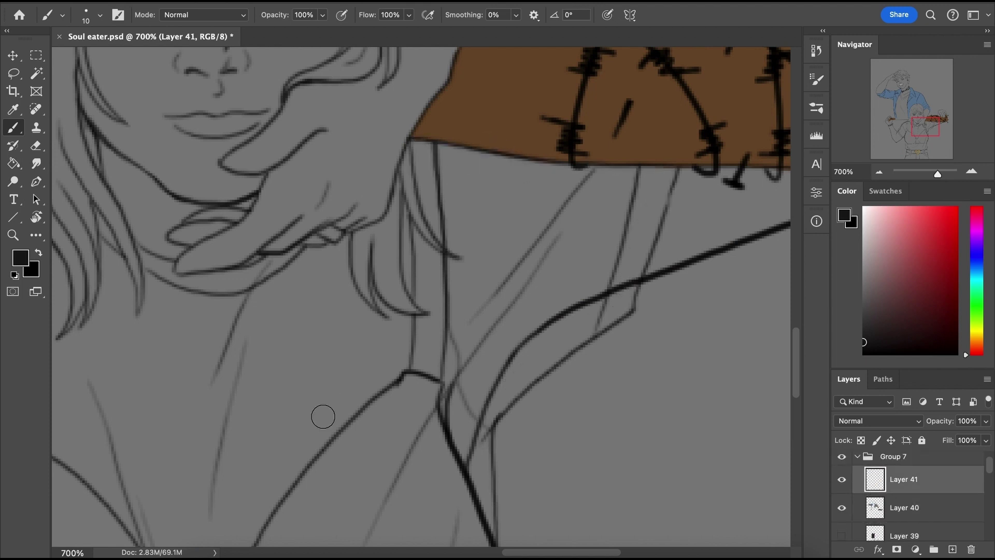
pyautogui.moveTo(487, 533)
pyautogui.mouseDown()
pyautogui.moveTo(526, 374)
pyautogui.moveTo(652, 219)
pyautogui.moveTo(635, 176)
pyautogui.mouseUp()
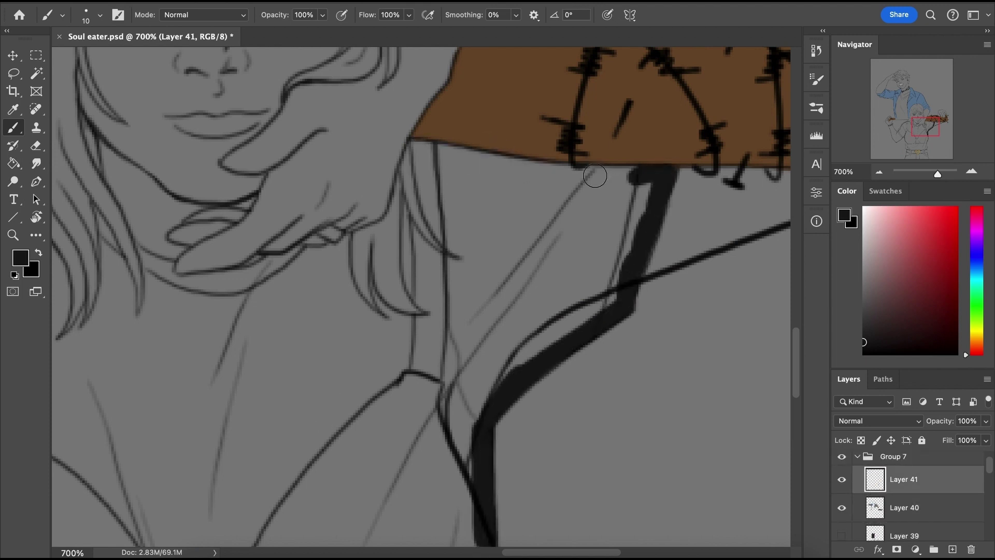
pyautogui.moveTo(466, 254)
pyautogui.mouseDown()
pyautogui.moveTo(415, 150)
pyautogui.moveTo(562, 178)
pyautogui.mouseUp()
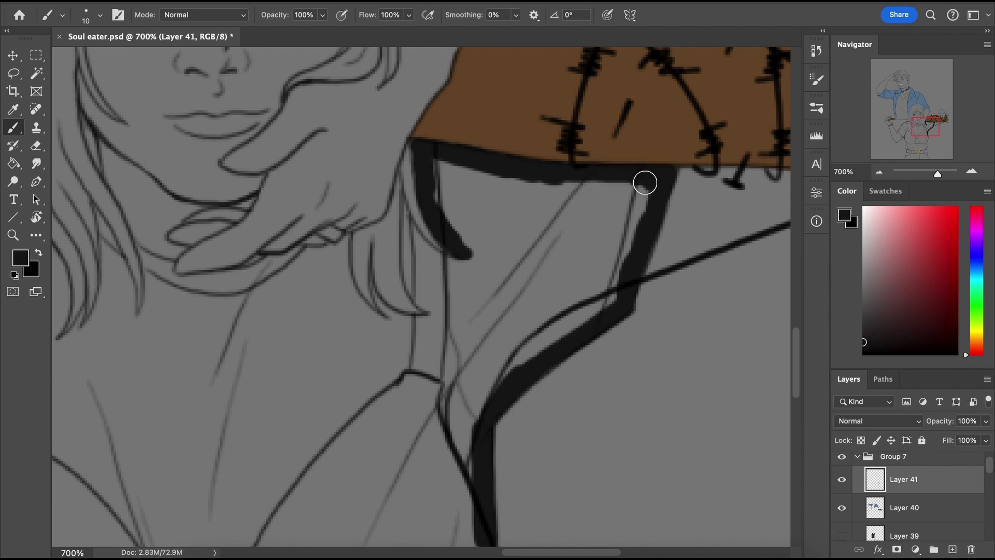
pyautogui.moveTo(404, 205); pyautogui.dragTo(456, 263)
pyautogui.moveTo(422, 301); pyautogui.dragTo(422, 264)
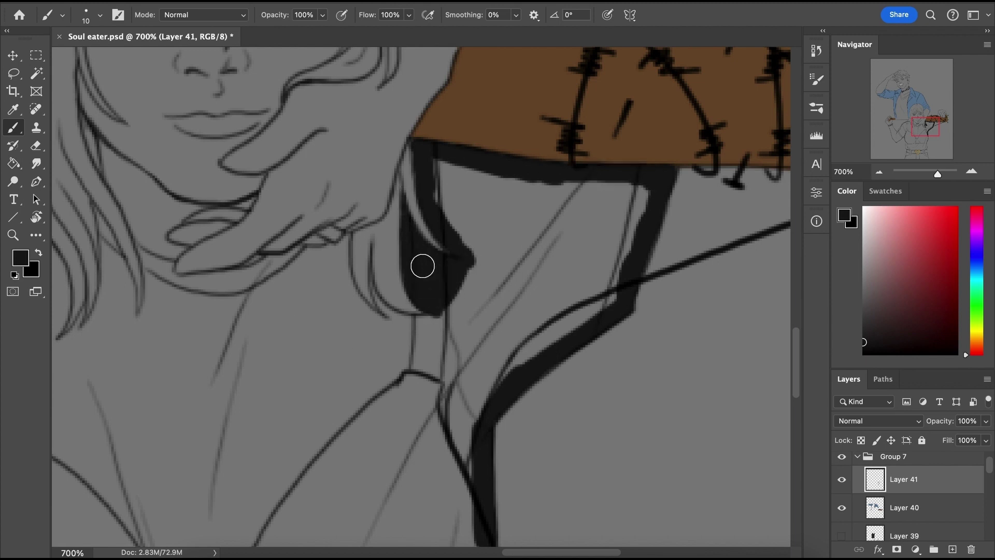
# Continue the black T-shirt edge around the hair ends, along the neckline below the hand and between the hair strands
pyautogui.moveTo(371, 247); pyautogui.dragTo(440, 321)
pyautogui.moveTo(345, 239)
pyautogui.mouseDown()
pyautogui.moveTo(351, 300)
pyautogui.moveTo(444, 307)
pyautogui.mouseUp()
pyautogui.moveTo(340, 247)
pyautogui.mouseDown()
pyautogui.moveTo(300, 260)
pyautogui.moveTo(398, 270)
pyautogui.mouseUp()
pyautogui.hscroll(-5, 272, 279)
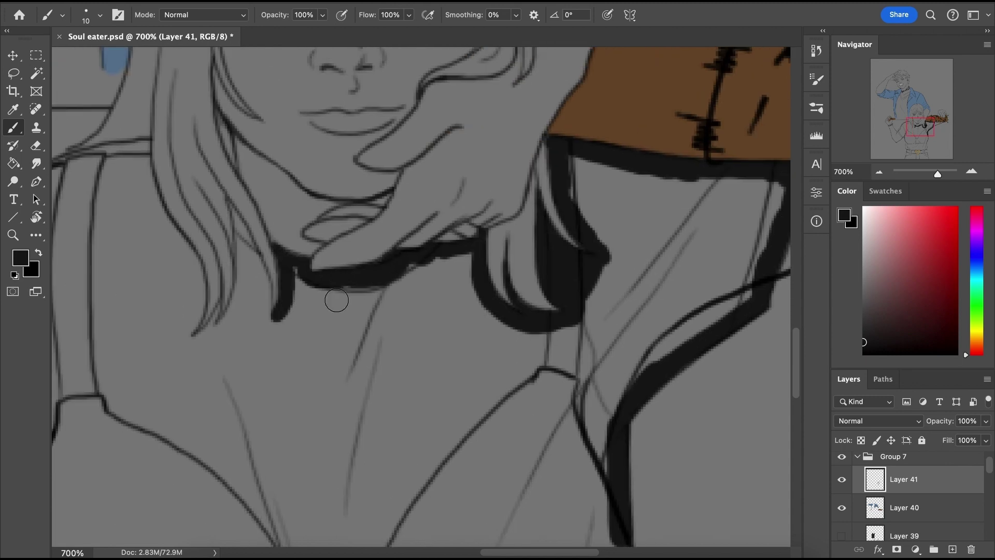
pyautogui.moveTo(229, 203)
pyautogui.mouseDown()
pyautogui.moveTo(249, 251)
pyautogui.moveTo(240, 273)
pyautogui.moveTo(274, 302)
pyautogui.mouseUp()
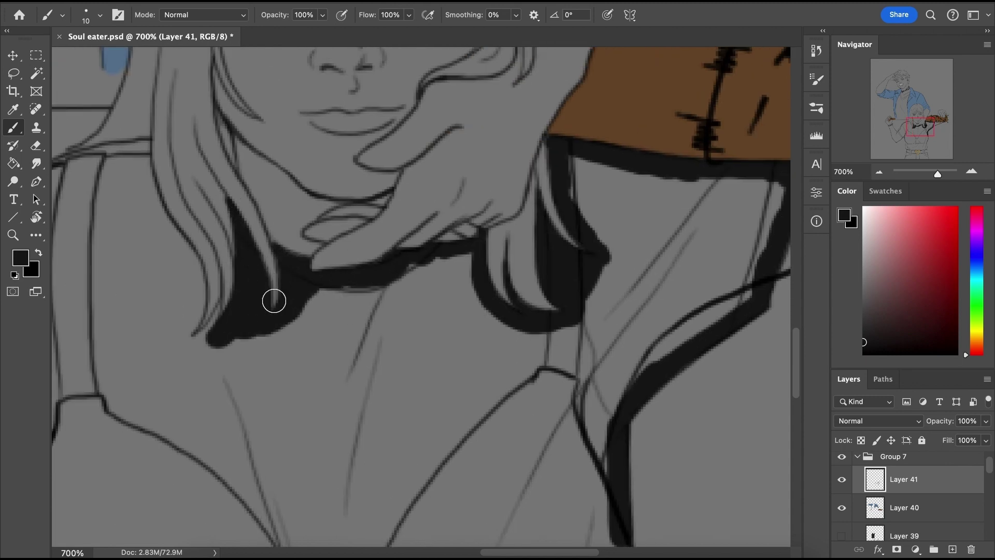
pyautogui.moveTo(202, 343); pyautogui.dragTo(180, 250)
# Outline the T-shirt's other shoulder and sleeve, its side and its lower edge in black on Layer 41
pyautogui.hscroll(-10, 166, 227)
pyautogui.moveTo(162, 360)
pyautogui.mouseDown()
pyautogui.moveTo(167, 431)
pyautogui.moveTo(238, 533)
pyautogui.mouseUp()
pyautogui.moveTo(165, 362)
pyautogui.mouseDown()
pyautogui.moveTo(235, 257)
pyautogui.moveTo(369, 155)
pyautogui.moveTo(451, 147)
pyautogui.moveTo(473, 242)
pyautogui.mouseUp()
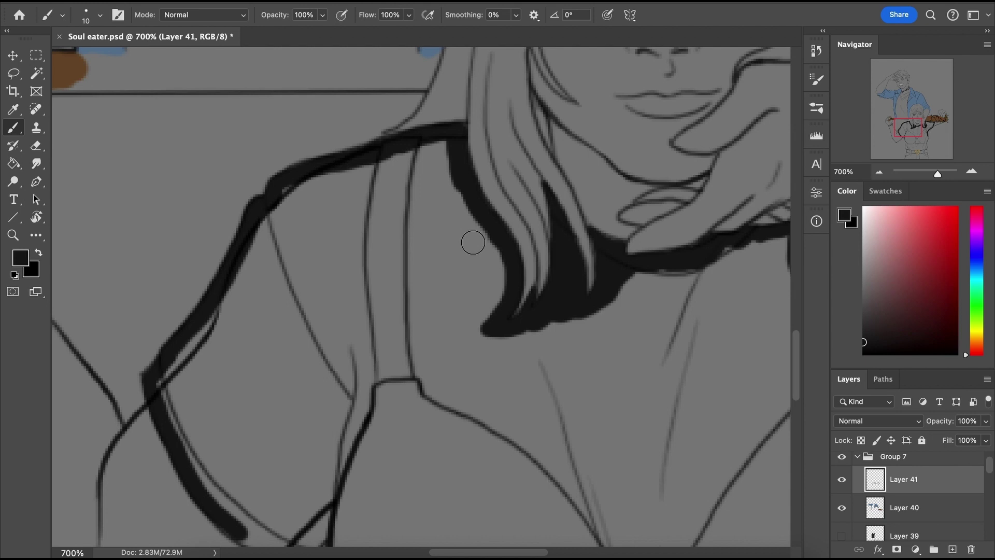
pyautogui.scroll(-5, 473, 242)
pyautogui.moveTo(202, 241)
pyautogui.mouseDown()
pyautogui.moveTo(273, 273)
pyautogui.moveTo(333, 425)
pyautogui.mouseUp()
pyautogui.scroll(-5, 333, 425)
pyautogui.moveTo(242, 382)
pyautogui.mouseDown()
pyautogui.moveTo(193, 345)
pyautogui.moveTo(200, 171)
pyautogui.mouseUp()
pyautogui.moveTo(248, 376)
pyautogui.mouseDown()
pyautogui.moveTo(567, 397)
pyautogui.moveTo(751, 372)
pyautogui.moveTo(755, 273)
pyautogui.mouseUp()
# Fill the T-shirt's interior with black and brush over the thin gaps left along the outline
pyautogui.scroll(5, 707, 240)
pyautogui.press('g')
pyautogui.click(513, 240)
pyautogui.press('b')
pyautogui.moveTo(557, 537)
pyautogui.mouseDown()
pyautogui.moveTo(666, 509)
pyautogui.moveTo(687, 274)
pyautogui.mouseUp()
pyautogui.moveTo(144, 444)
pyautogui.mouseDown()
pyautogui.moveTo(238, 375)
pyautogui.moveTo(638, 469)
pyautogui.mouseUp()
pyautogui.moveTo(347, 420); pyautogui.dragTo(152, 77)
pyautogui.scroll(5, 337, 100)
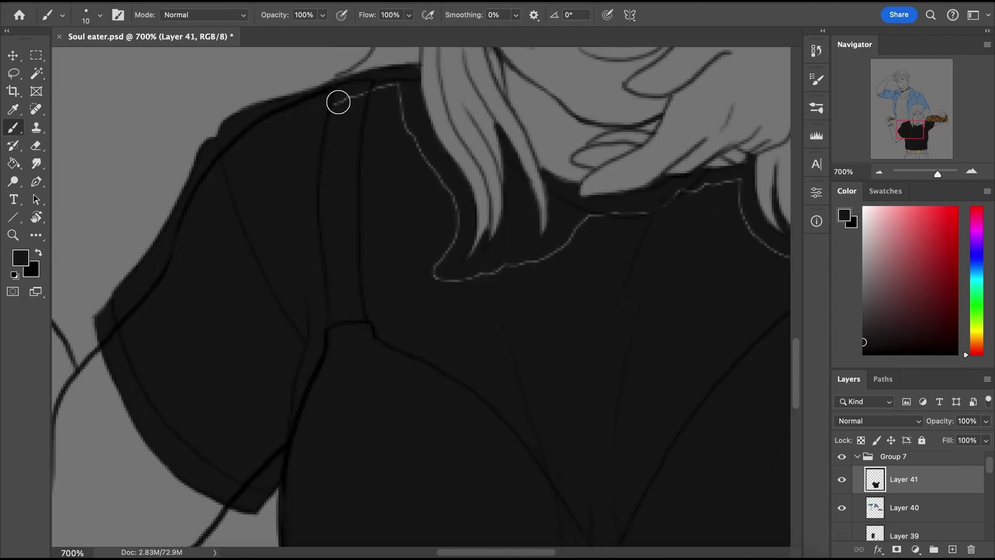
# Show the base-colour layers again and set Layer 41's opacity to 80%
pyautogui.hscroll(5, 662, 206)
pyautogui.hotkey('ctrl', '-')
pyautogui.hotkey('ctrl', '-')
pyautogui.hotkey('ctrl', '-')
pyautogui.hotkey('ctrl', '-')
pyautogui.hotkey('ctrl', '-')
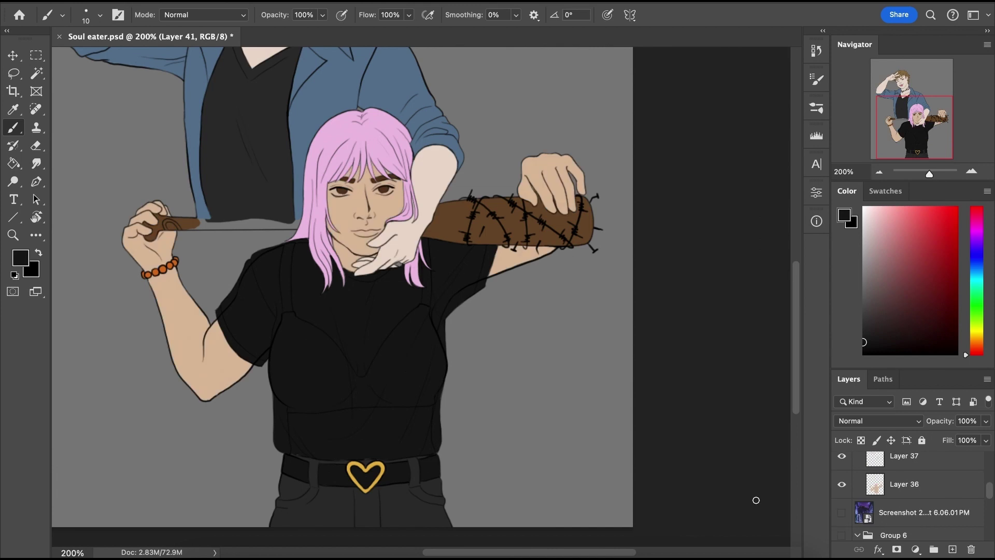
pyautogui.scroll(3, 757, 500)
pyautogui.click(839, 517)
pyautogui.scroll(5, 881, 497)
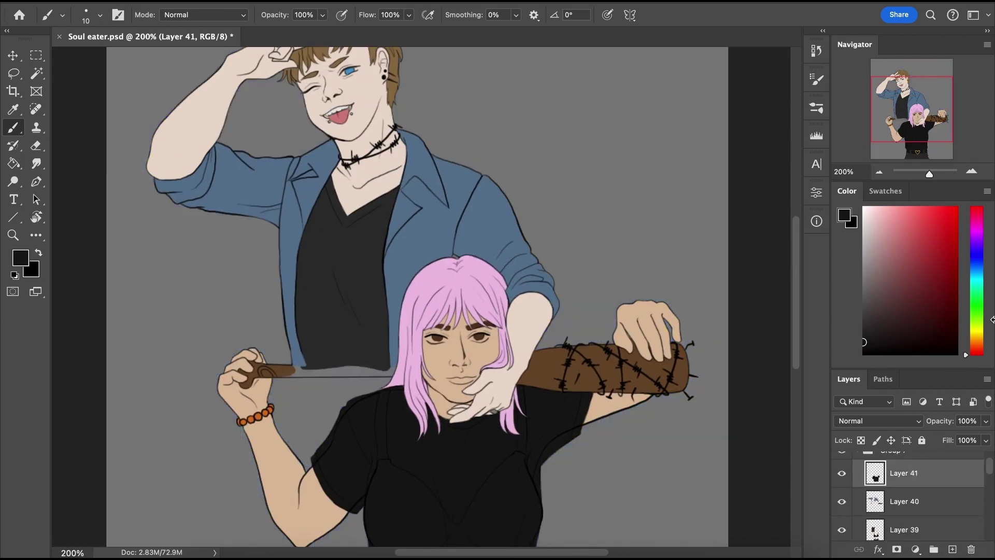
pyautogui.click(986, 421)
pyautogui.moveTo(988, 438)
pyautogui.mouseDown()
pyautogui.moveTo(966, 438)
pyautogui.moveTo(975, 440)
pyautogui.mouseUp()
# Add Layer 42 above Layer 40 and outline the area at the bottom of the man's black shirt in pale blue
pyautogui.click(971, 171)
pyautogui.click(971, 171)
pyautogui.click(972, 171)
pyautogui.click(909, 114)
pyautogui.scroll(-2, 853, 504)
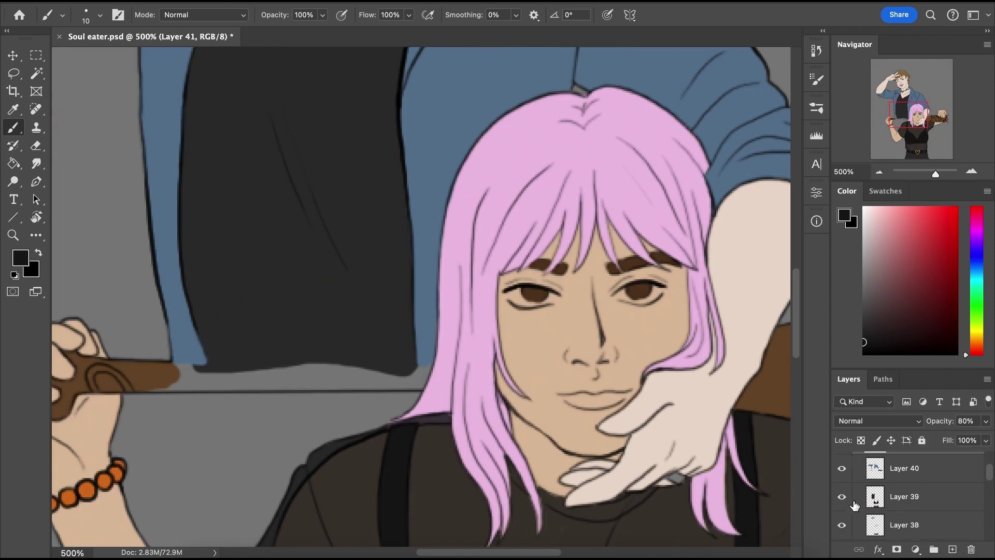
pyautogui.click(904, 469)
pyautogui.click(952, 549)
pyautogui.click(977, 267)
pyautogui.moveTo(156, 388)
pyautogui.mouseDown()
pyautogui.moveTo(170, 306)
pyautogui.moveTo(433, 319)
pyautogui.mouseUp()
pyautogui.moveTo(184, 378); pyautogui.dragTo(424, 384)
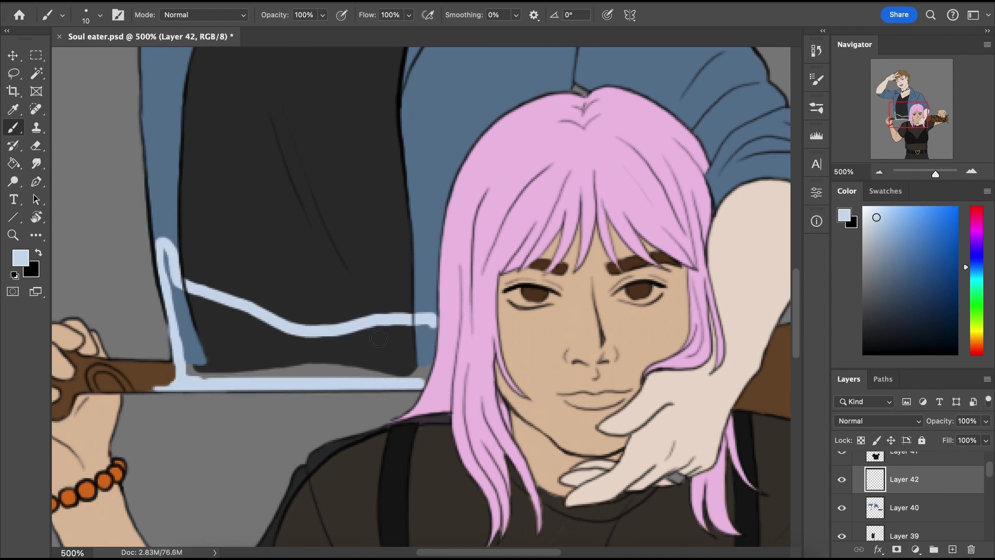
# Fill the outlined area with pale blue, brush over the gaps and refine its upper edge against the black shirt
pyautogui.press('g')
pyautogui.click(356, 371)
pyautogui.press('b')
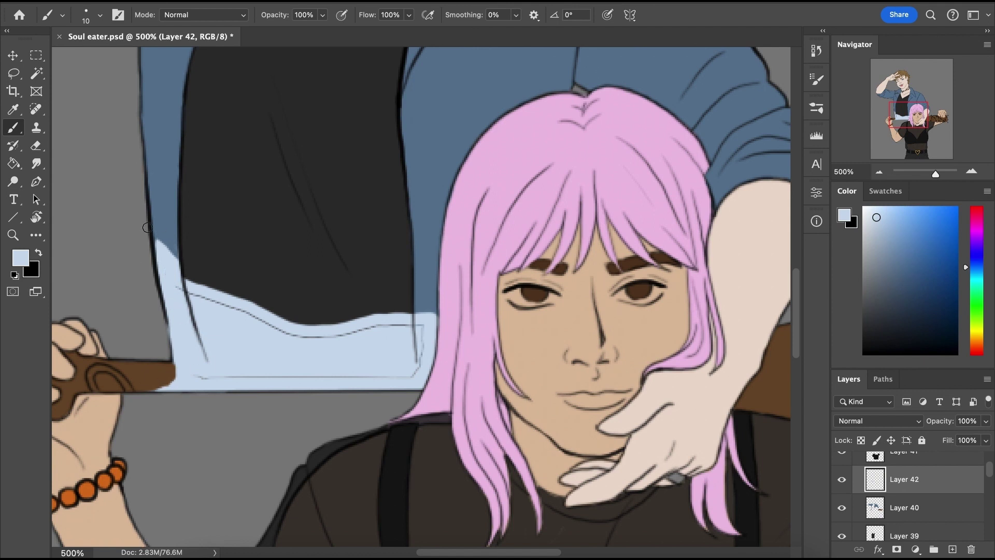
pyautogui.moveTo(414, 375)
pyautogui.mouseDown()
pyautogui.moveTo(365, 350)
pyautogui.moveTo(369, 330)
pyautogui.moveTo(267, 358)
pyautogui.mouseUp()
pyautogui.moveTo(940, 179); pyautogui.dragTo(942, 180)
pyautogui.moveTo(909, 115); pyautogui.dragTo(902, 109)
pyautogui.moveTo(358, 435)
pyautogui.mouseDown()
pyautogui.moveTo(418, 475)
pyautogui.moveTo(621, 459)
pyautogui.mouseUp()
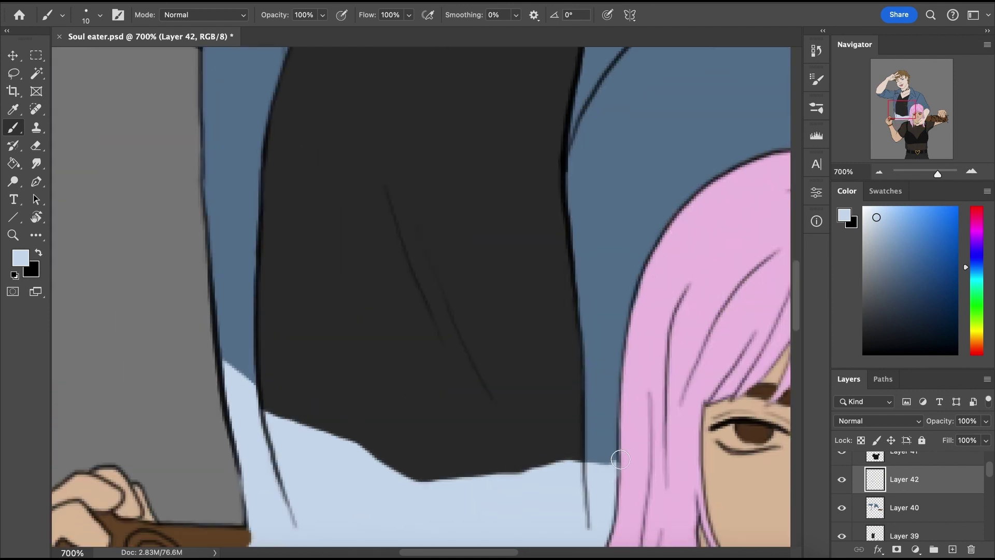
# Add a new layer above Layer 41 and clip it to the layer below
pyautogui.moveTo(903, 119); pyautogui.dragTo(900, 90)
pyautogui.click(913, 457)
pyautogui.click(953, 550)
pyautogui.keyDown('alt'); pyautogui.click(876, 479); pyautogui.keyUp('alt')
pyautogui.scroll(-4, 892, 519)
pyautogui.scroll(-3, 893, 520)
# Choose a different brush preset and add Layer 44 as a clipping mask on the man's skin layer, Layer 37
pyautogui.click(892, 470)
pyautogui.click(100, 15)
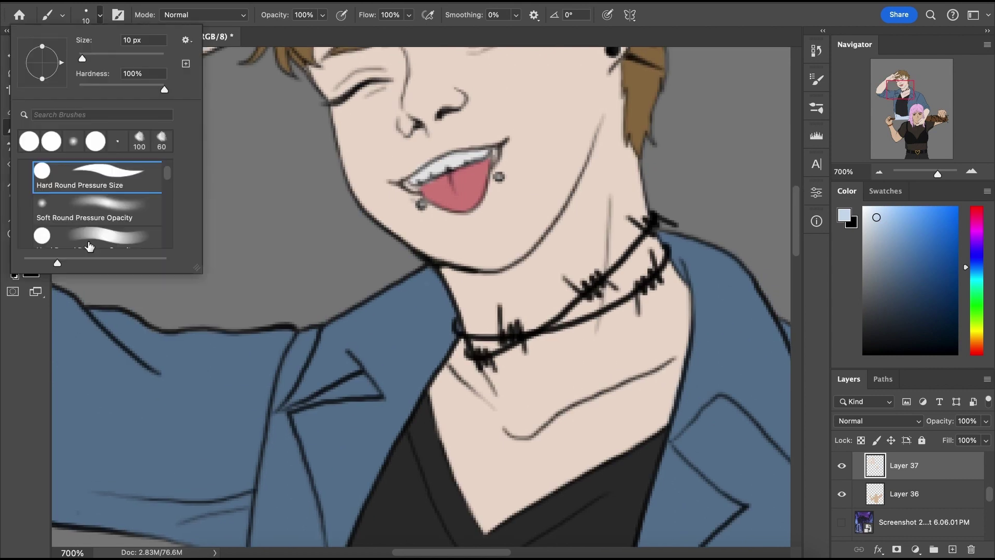
pyautogui.scroll(-4, 88, 236)
pyautogui.click(77, 184)
pyautogui.click(310, 232)
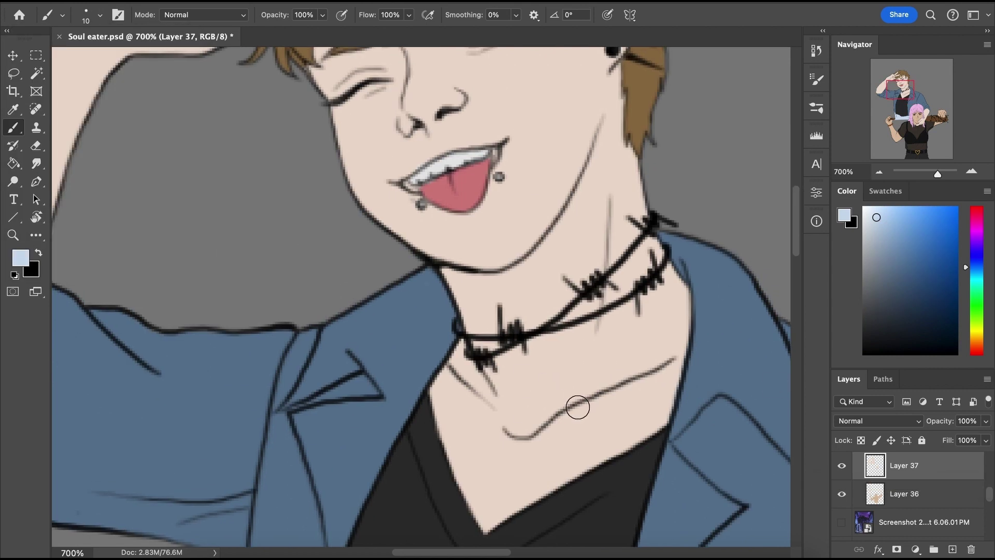
pyautogui.click(953, 550)
pyautogui.keyDown('alt'); pyautogui.click(876, 480); pyautogui.keyUp('alt')
pyautogui.click(100, 15)
pyautogui.moveTo(70, 55); pyautogui.dragTo(66, 54)
pyautogui.click(244, 171)
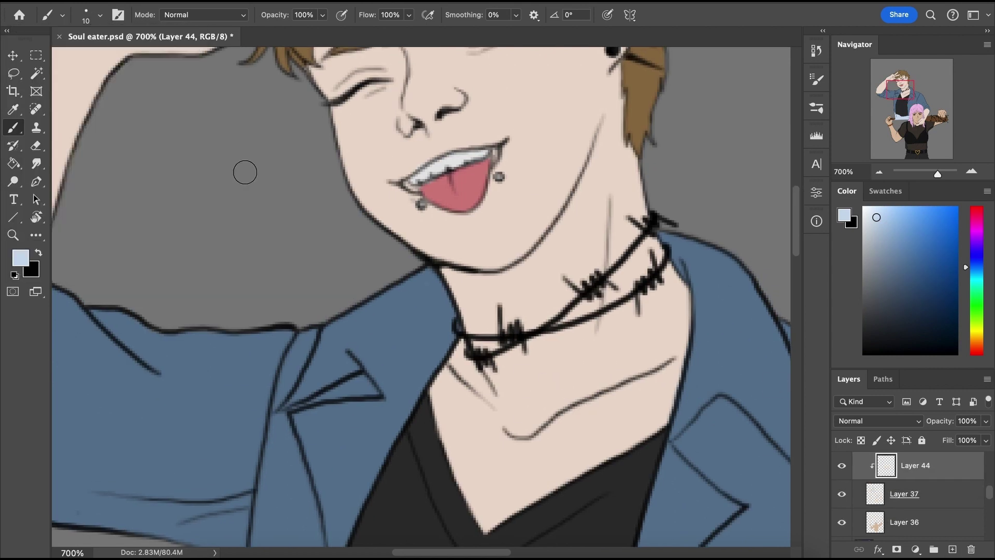
# Try brown shading on the man's neck and under his jaw on Layer 44, using Multiply and a reduced opacity
pyautogui.scroll(5, 245, 172)
pyautogui.click(880, 172)
pyautogui.click(880, 172)
pyautogui.moveTo(901, 85); pyautogui.dragTo(902, 82)
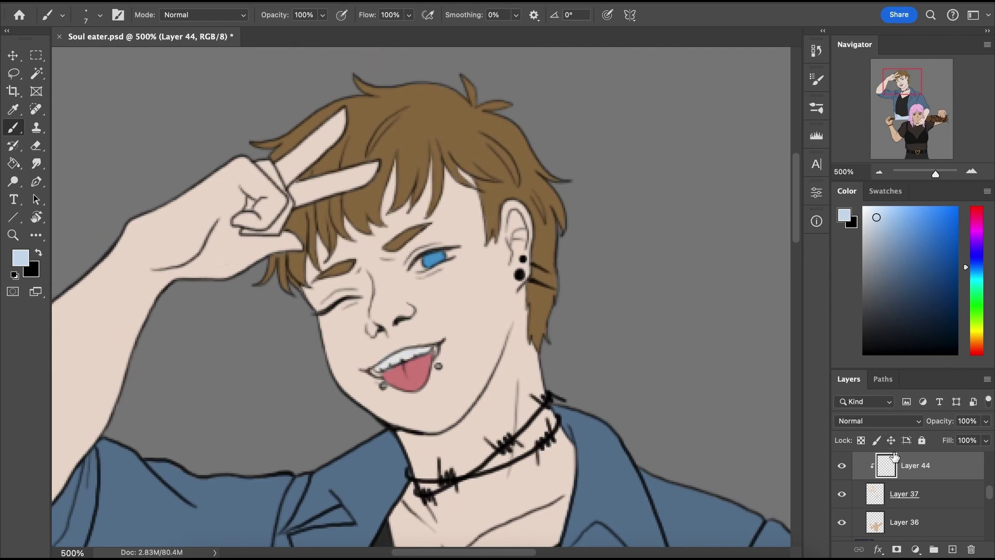
pyautogui.keyDown('alt'); pyautogui.click(494, 352); pyautogui.keyUp('alt')
pyautogui.click(913, 268)
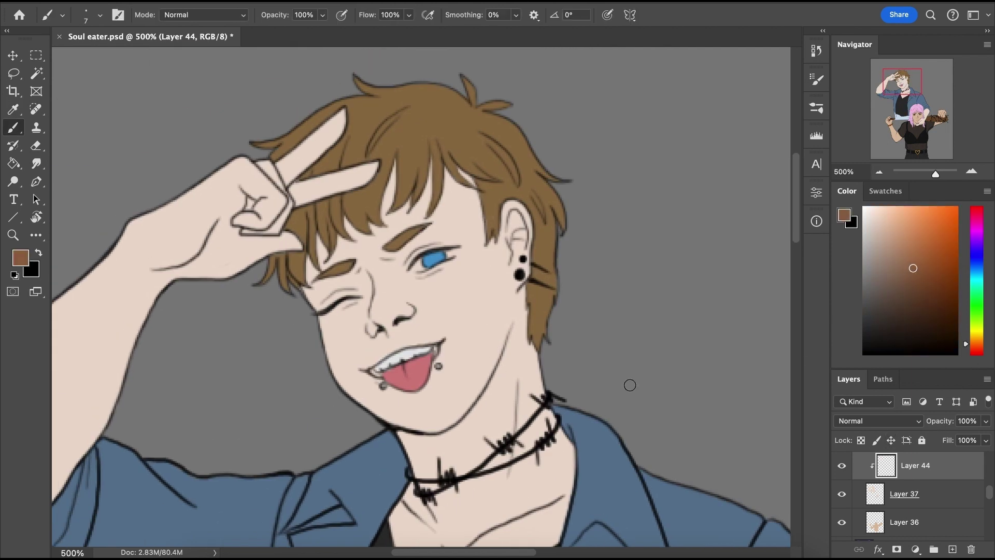
pyautogui.press(']')
pyautogui.press(']')
pyautogui.moveTo(499, 477); pyautogui.dragTo(531, 306)
pyautogui.moveTo(505, 347); pyautogui.dragTo(398, 434)
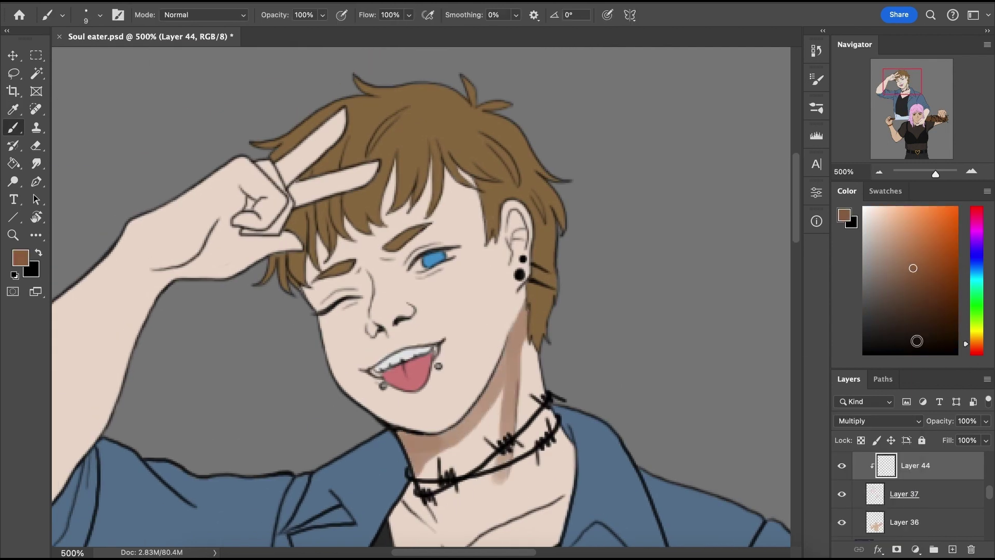
pyautogui.click(986, 421)
pyautogui.moveTo(986, 438); pyautogui.dragTo(935, 449)
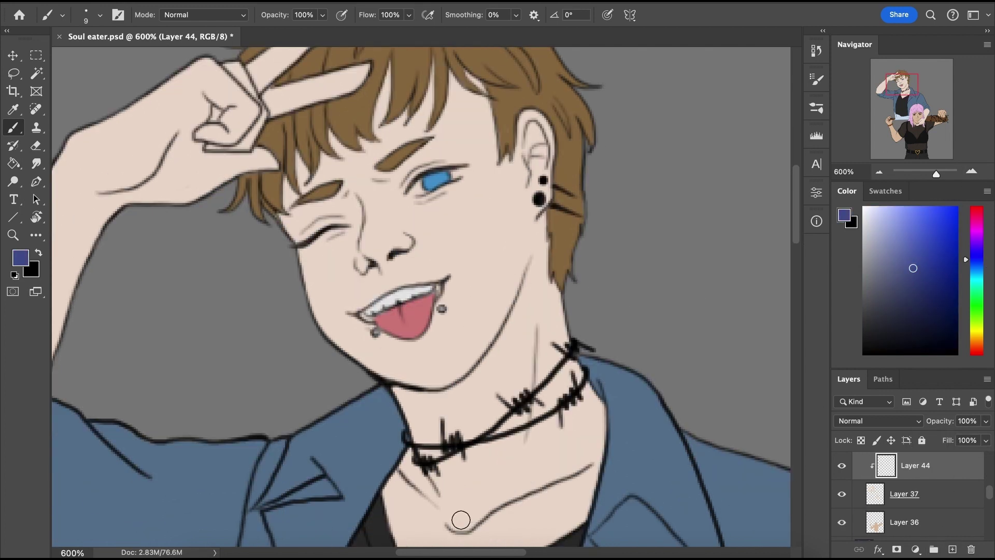
# Paint muted blue-violet shadows along the man's collarbones, the side of his neck and under his jaw on Layer 44
pyautogui.moveTo(400, 459)
pyautogui.mouseDown()
pyautogui.moveTo(596, 470)
pyautogui.moveTo(604, 415)
pyautogui.mouseUp()
pyautogui.scroll(-3, 544, 404)
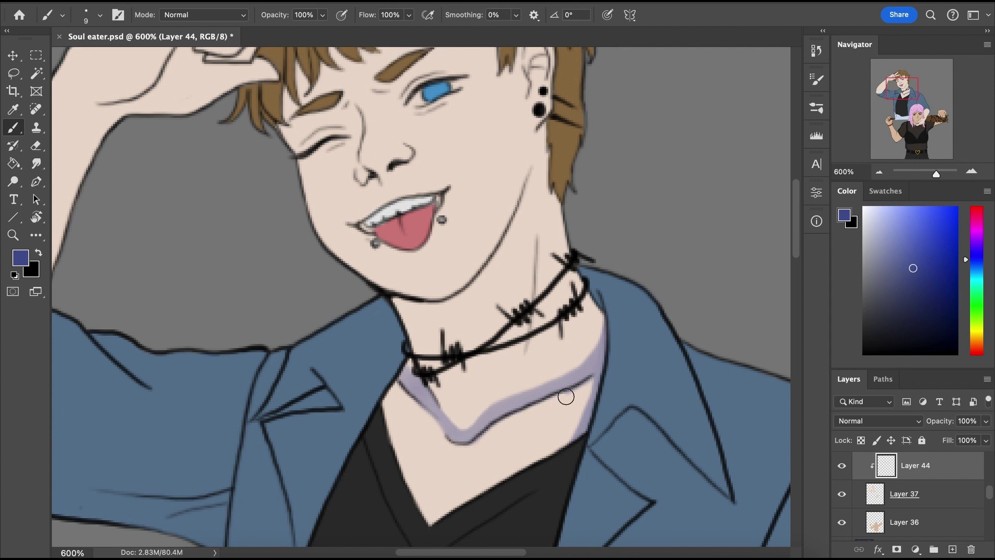
pyautogui.scroll(1, 344, 369)
pyautogui.moveTo(499, 398); pyautogui.dragTo(544, 145)
pyautogui.moveTo(541, 155)
pyautogui.mouseDown()
pyautogui.moveTo(444, 318)
pyautogui.moveTo(410, 353)
pyautogui.mouseUp()
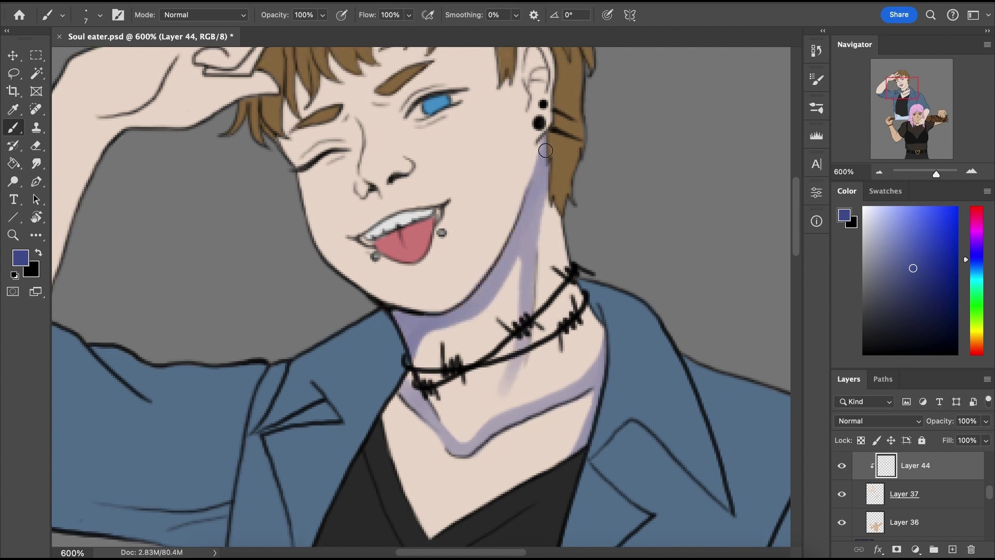
# Set Layer 44's blending mode to Multiply and its opacity to 32%
pyautogui.click(880, 421)
pyautogui.click(860, 469)
pyautogui.click(986, 421)
pyautogui.moveTo(988, 439); pyautogui.dragTo(941, 439)
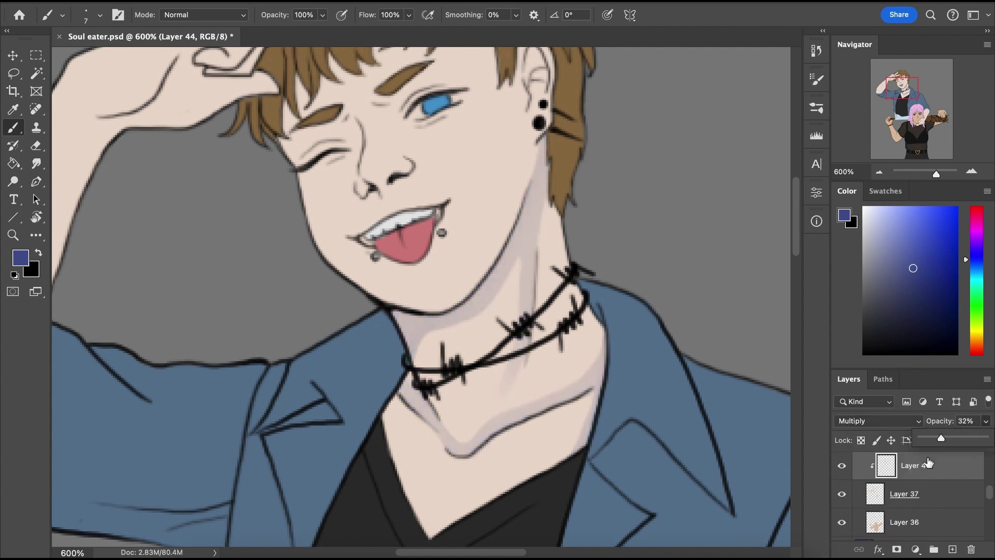
pyautogui.press('super+plus')
pyautogui.scroll(-5, 378, 300)
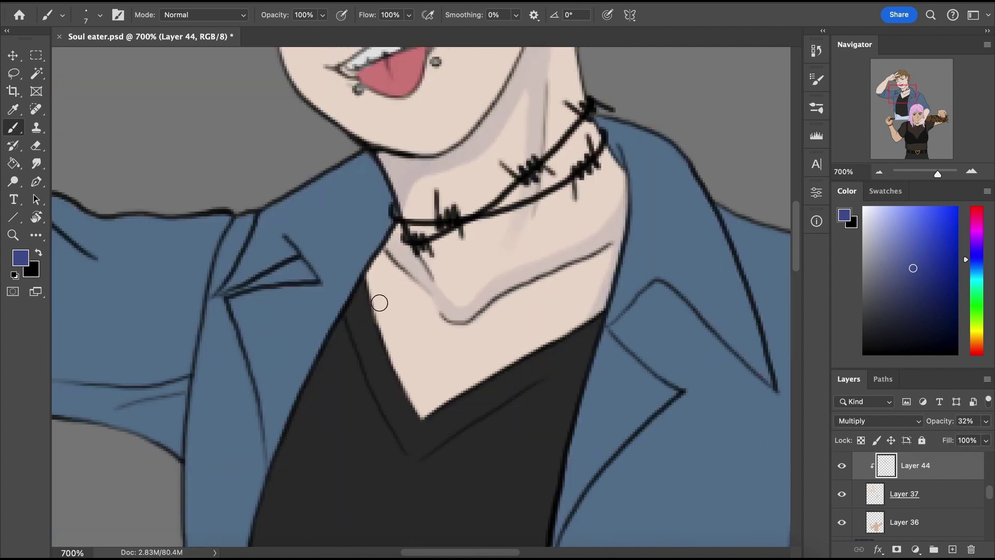
# Paint soft shadows along the man's V-neckline and around his nose and closed eye on Layer 44
pyautogui.moveTo(382, 332); pyautogui.dragTo(402, 386)
pyautogui.scroll(5, 385, 332)
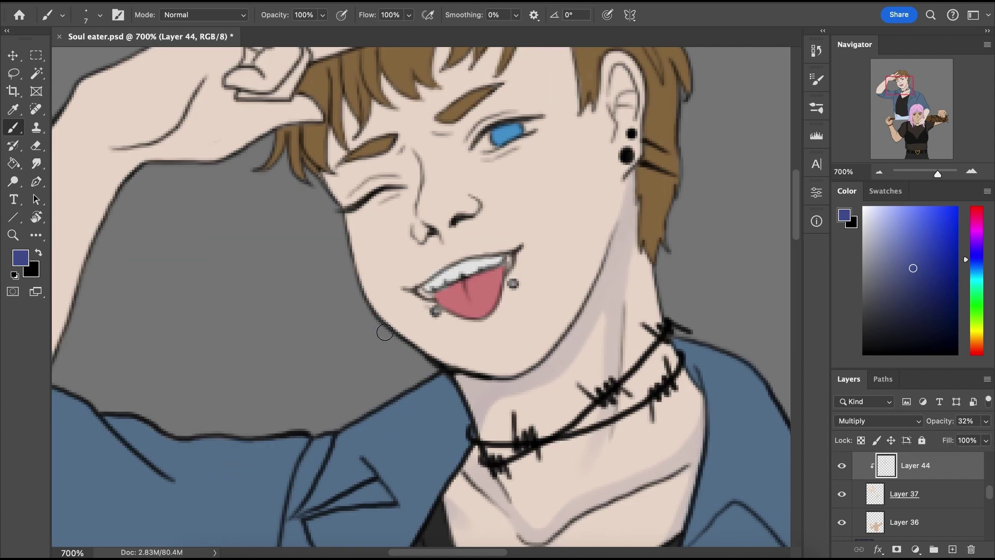
pyautogui.moveTo(455, 291); pyautogui.dragTo(435, 274)
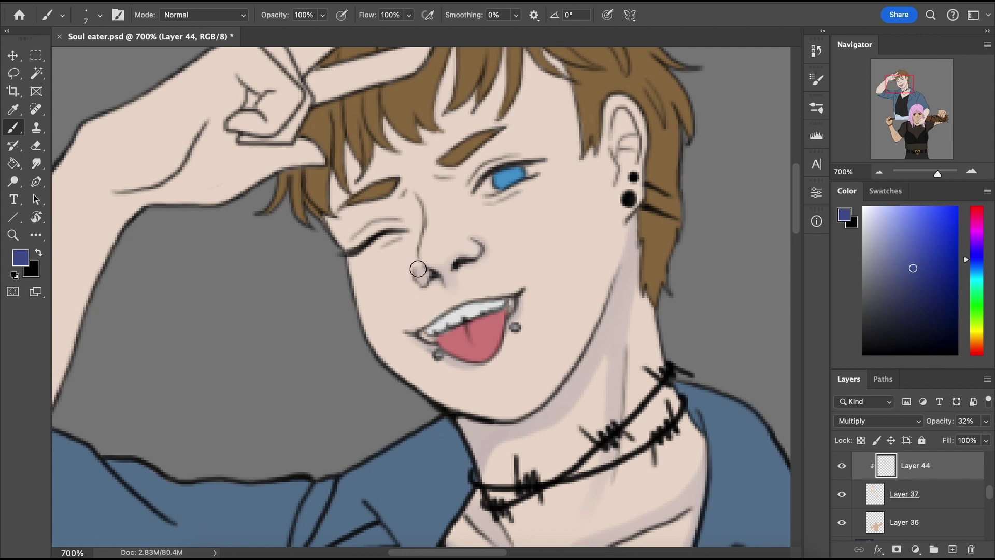
pyautogui.moveTo(360, 228); pyautogui.dragTo(401, 211)
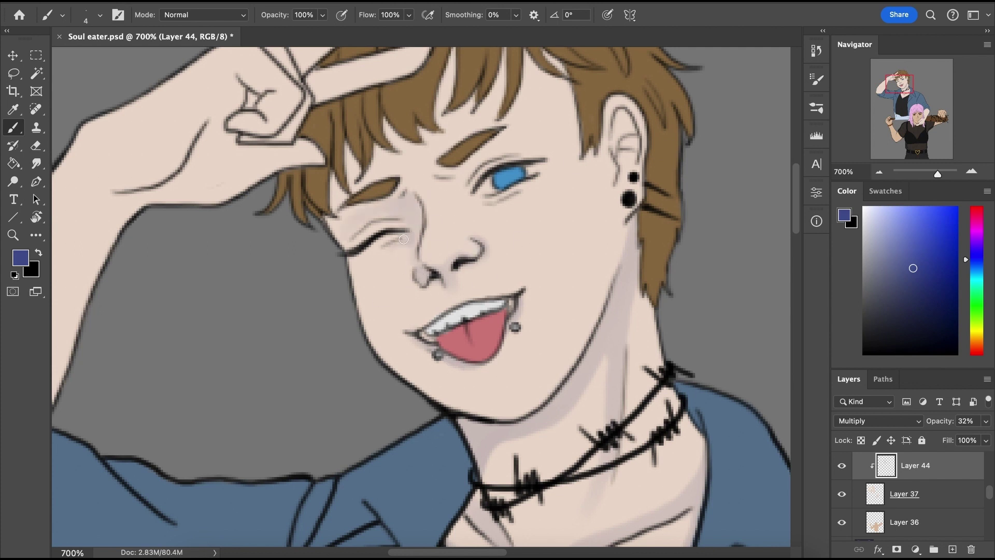
pyautogui.press('super+z')
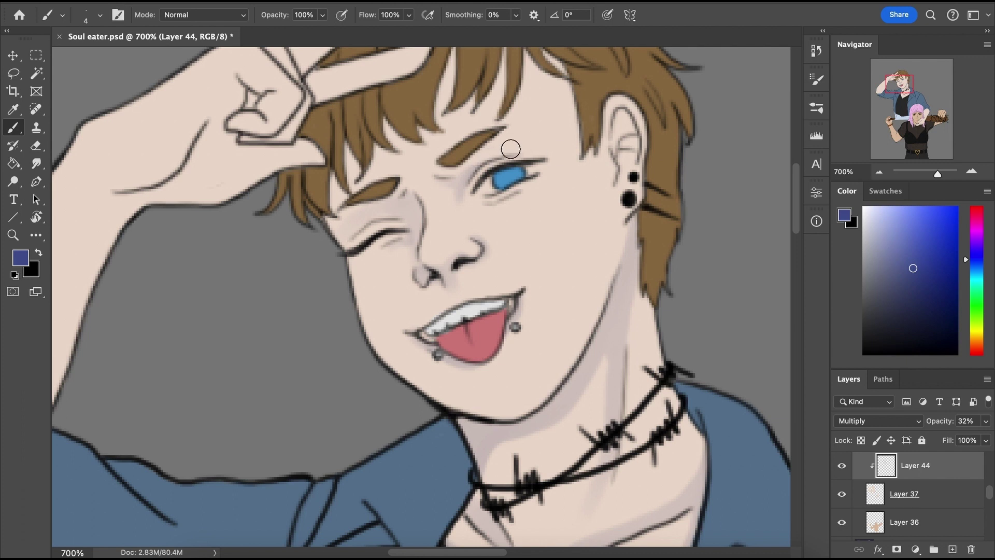
# Show the purple town screenshot layer as the background and check the shading against the whole illustration
pyautogui.scroll(-10, 860, 489)
pyautogui.click(842, 476)
pyautogui.click(879, 172)
pyautogui.click(879, 172)
pyautogui.click(880, 172)
pyautogui.click(972, 171)
pyautogui.click(972, 171)
pyautogui.click(971, 172)
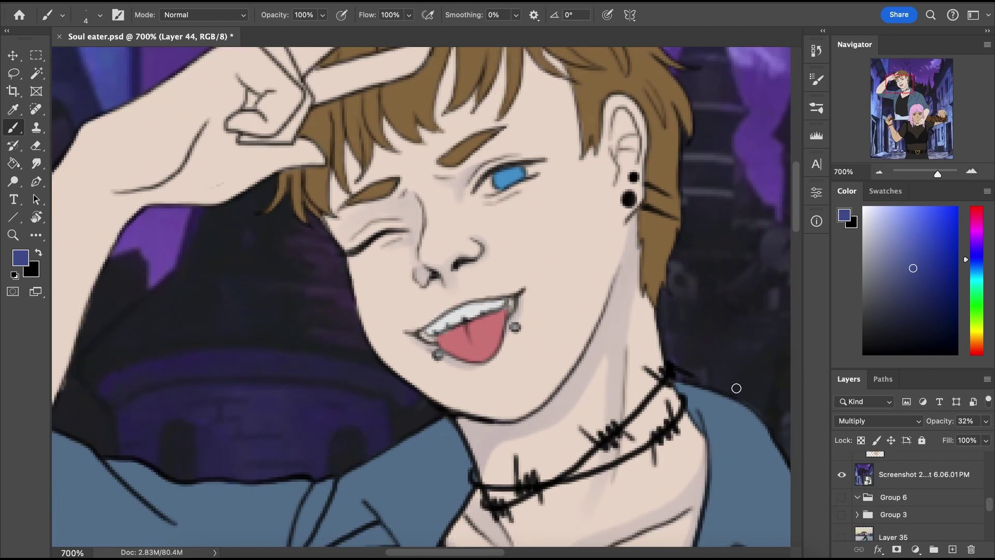
# Shade the man's ear, the forehead under his fringe, and the palm and folded fingers of his raised hand
pyautogui.moveTo(473, 206); pyautogui.dragTo(558, 276)
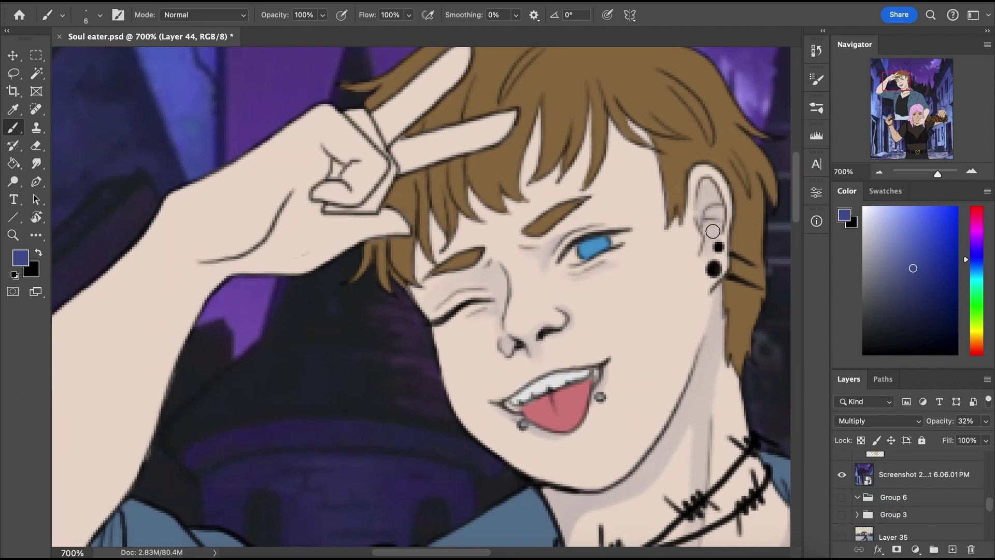
pyautogui.scroll(1, 705, 218)
pyautogui.hscroll(-1, 705, 217)
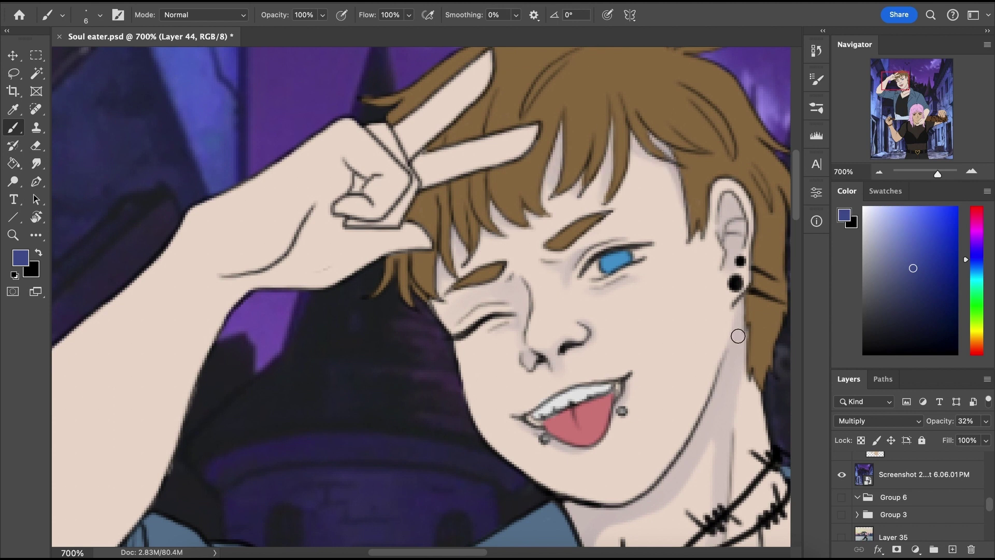
pyautogui.moveTo(223, 288)
pyautogui.mouseDown()
pyautogui.moveTo(333, 198)
pyautogui.moveTo(336, 260)
pyautogui.moveTo(353, 220)
pyautogui.moveTo(325, 237)
pyautogui.moveTo(357, 187)
pyautogui.moveTo(339, 147)
pyautogui.moveTo(371, 183)
pyautogui.mouseUp()
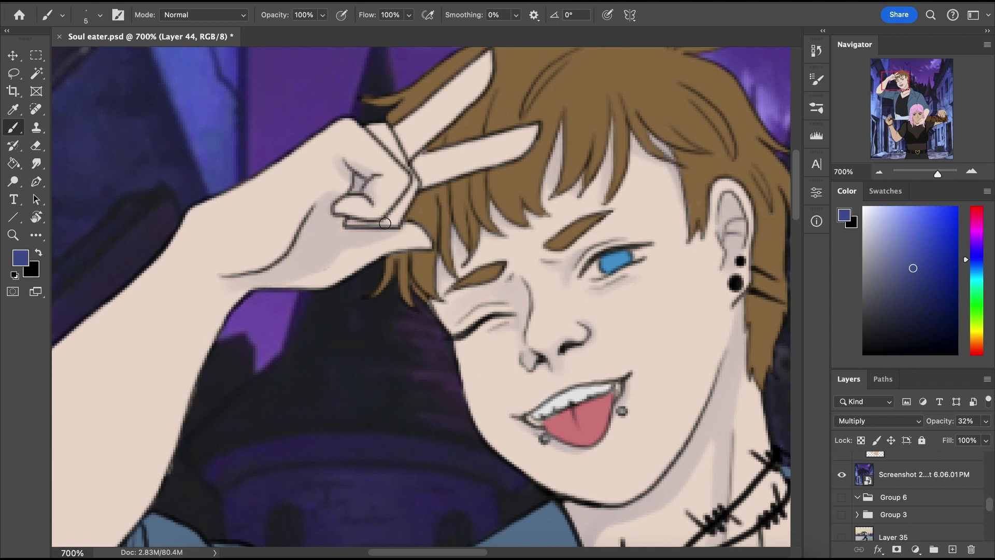
pyautogui.moveTo(384, 223); pyautogui.dragTo(413, 186)
pyautogui.moveTo(369, 130)
pyautogui.mouseDown()
pyautogui.moveTo(403, 155)
pyautogui.moveTo(435, 139)
pyautogui.moveTo(432, 179)
pyautogui.mouseUp()
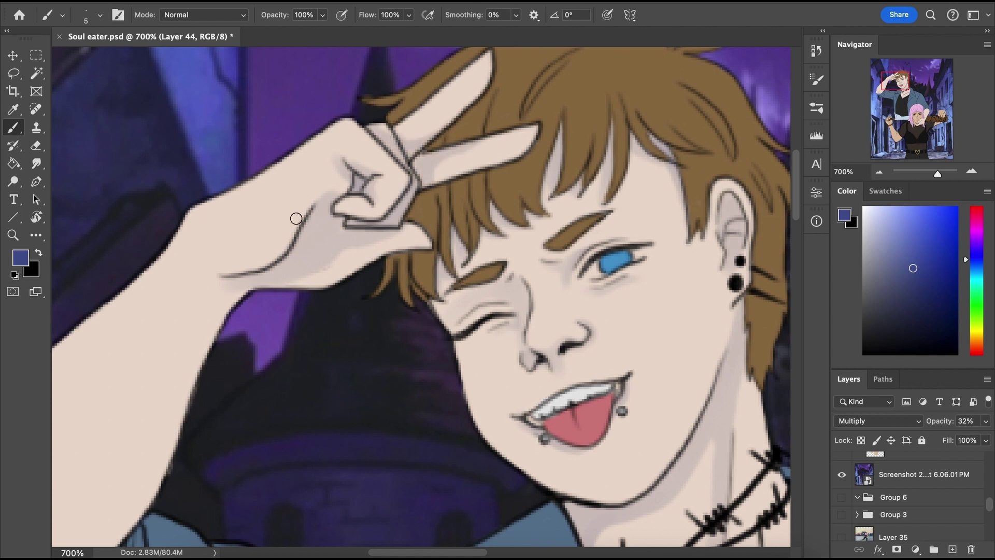
# Paint shadows along both edges of the man's raised wrist and forearm
pyautogui.moveTo(896, 81); pyautogui.dragTo(892, 82)
pyautogui.moveTo(161, 314); pyautogui.dragTo(258, 221)
pyautogui.moveTo(251, 456); pyautogui.dragTo(331, 269)
# Enlarge the brush to 15 and shade the man's elbow, the arm beside its sleeve, and his other arm below the rolled cuff
pyautogui.moveTo(893, 81); pyautogui.dragTo(885, 90)
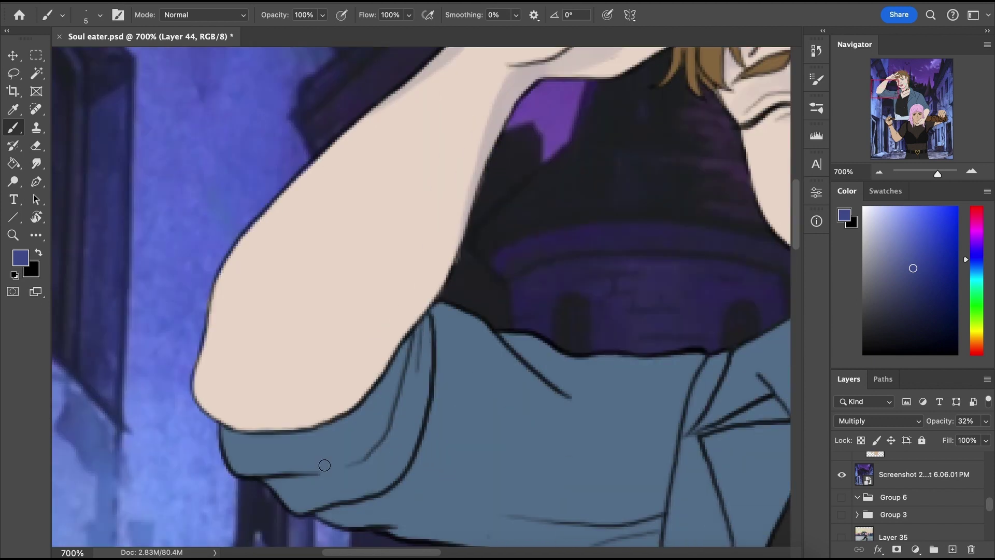
pyautogui.press(']')
pyautogui.press(']')
pyautogui.press(']')
pyautogui.press(']')
pyautogui.press(']')
pyautogui.press(']')
pyautogui.moveTo(190, 391); pyautogui.dragTo(206, 306)
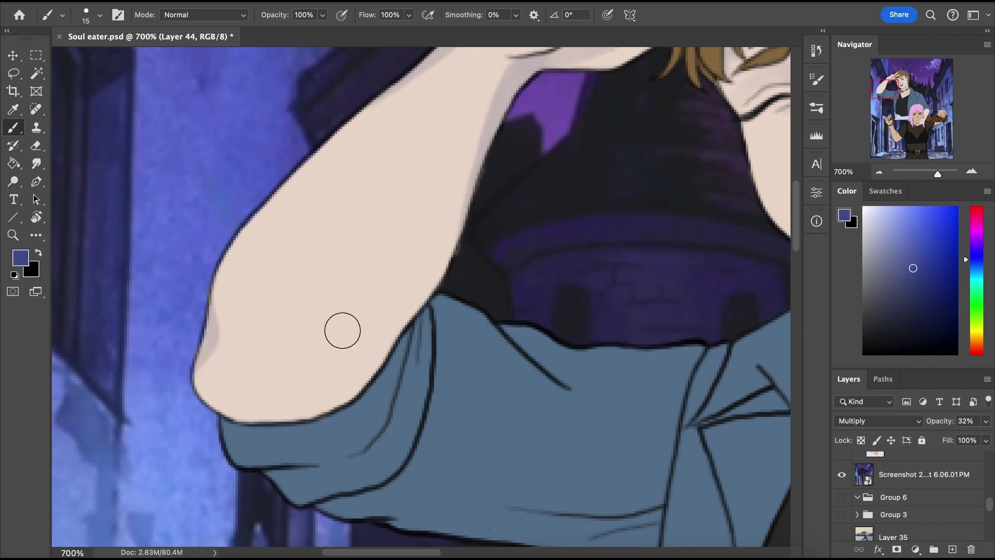
pyautogui.moveTo(348, 399); pyautogui.dragTo(422, 308)
pyautogui.moveTo(886, 90); pyautogui.dragTo(921, 106)
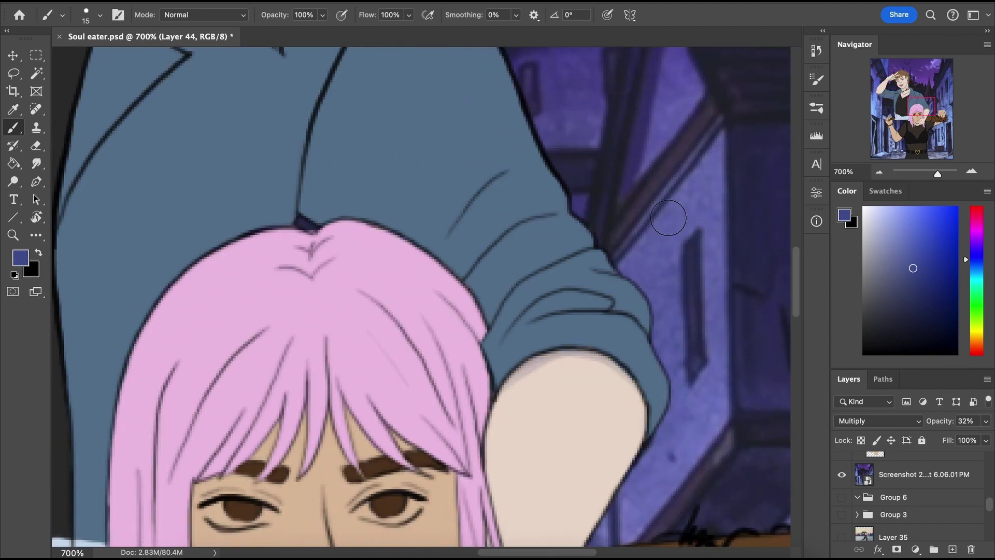
pyautogui.moveTo(473, 474); pyautogui.dragTo(554, 357)
# Choose a light blue foreground colour, reduce the brush size, and add a clipped layer directly above Layer 44
pyautogui.moveTo(919, 110); pyautogui.dragTo(900, 93)
pyautogui.press('x')
pyautogui.click(979, 264)
pyautogui.click(900, 214)
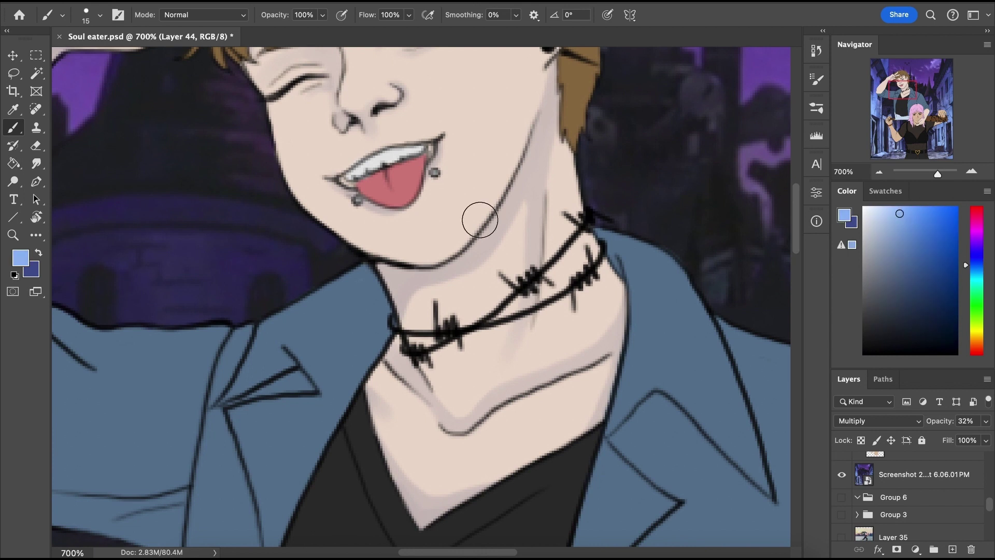
pyautogui.press('[')
pyautogui.press('[')
pyautogui.press('[')
pyautogui.scroll(5, 896, 516)
pyautogui.click(952, 550)
# Set Layer 45's blending mode to Screen and paint thin light highlights on the man's neck, jawline and cheek with a size 5 brush
pyautogui.moveTo(530, 330)
pyautogui.mouseDown()
pyautogui.moveTo(546, 347)
pyautogui.moveTo(570, 237)
pyautogui.mouseUp()
pyautogui.press('[')
pyautogui.press('[')
pyautogui.press('[')
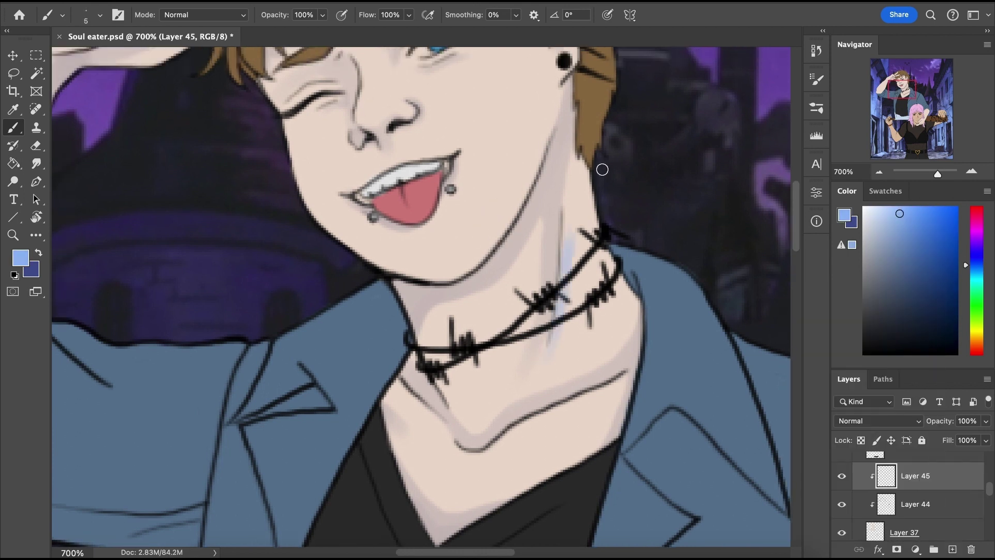
pyautogui.press('super+z')
pyautogui.click(878, 421)
pyautogui.click(870, 496)
pyautogui.moveTo(552, 338)
pyautogui.mouseDown()
pyautogui.moveTo(575, 369)
pyautogui.moveTo(594, 223)
pyautogui.mouseUp()
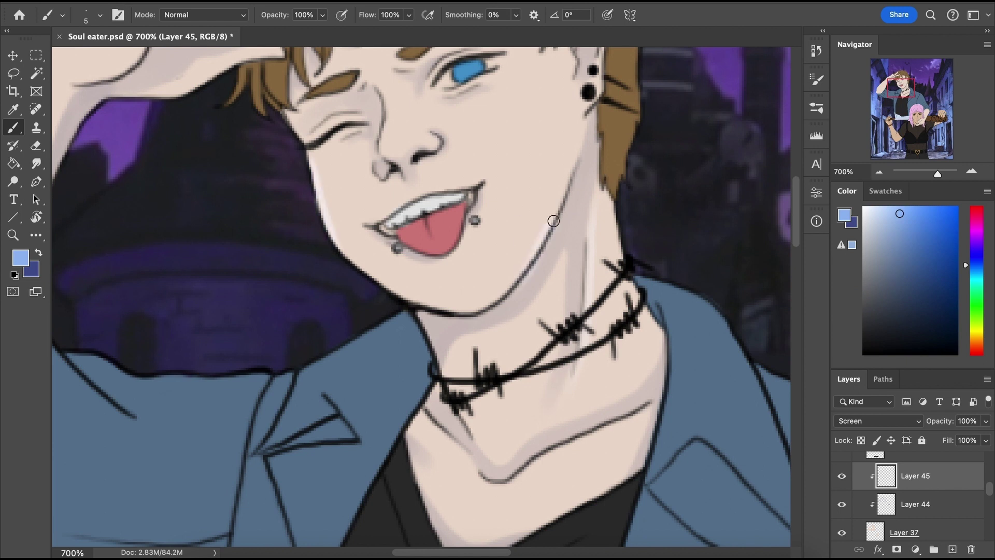
pyautogui.scroll(3, 604, 130)
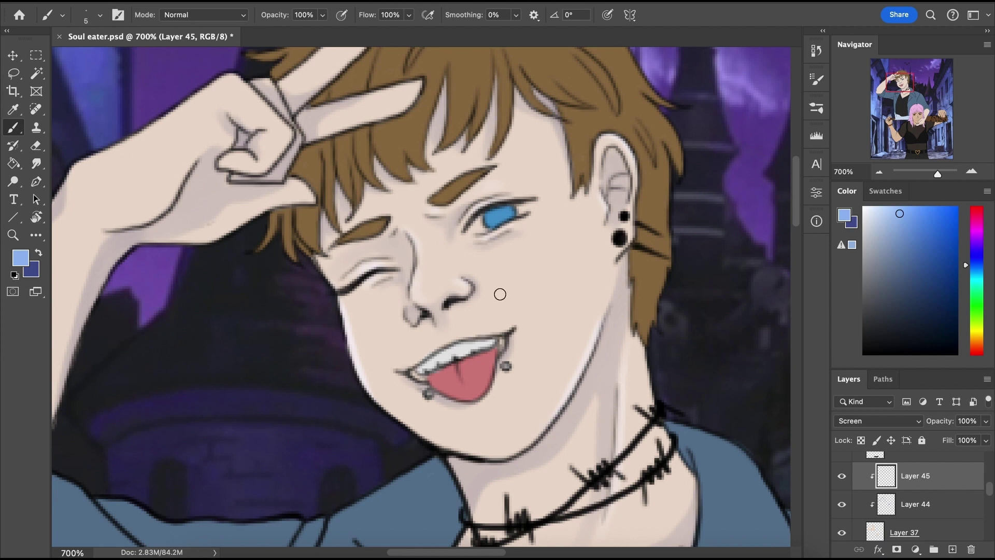
# Paint highlights on the knuckles, fingers and palm crease of the man's raised hand on Layer 45
pyautogui.hscroll(-10, 521, 403)
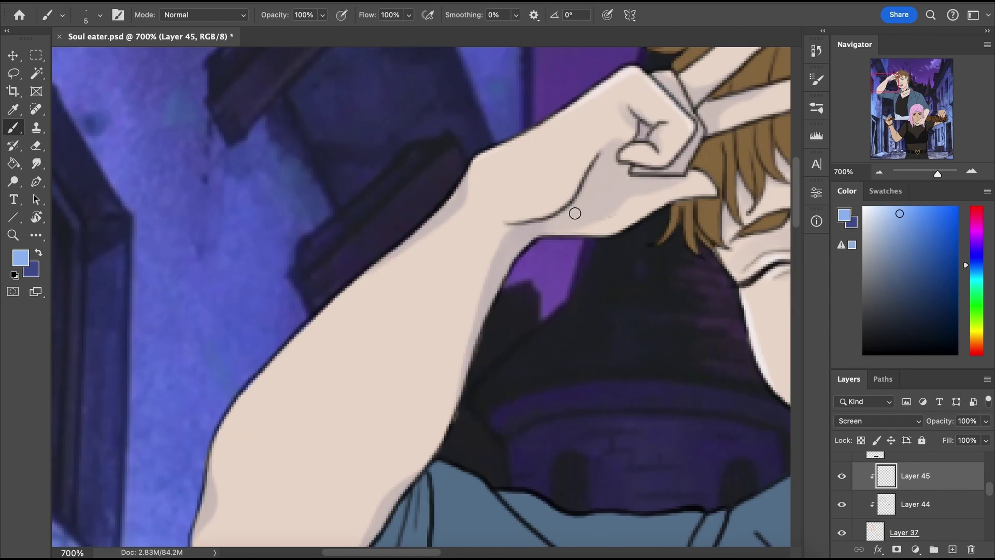
pyautogui.scroll(5, 527, 322)
pyautogui.hscroll(3, 527, 322)
pyautogui.scroll(-1, 675, 256)
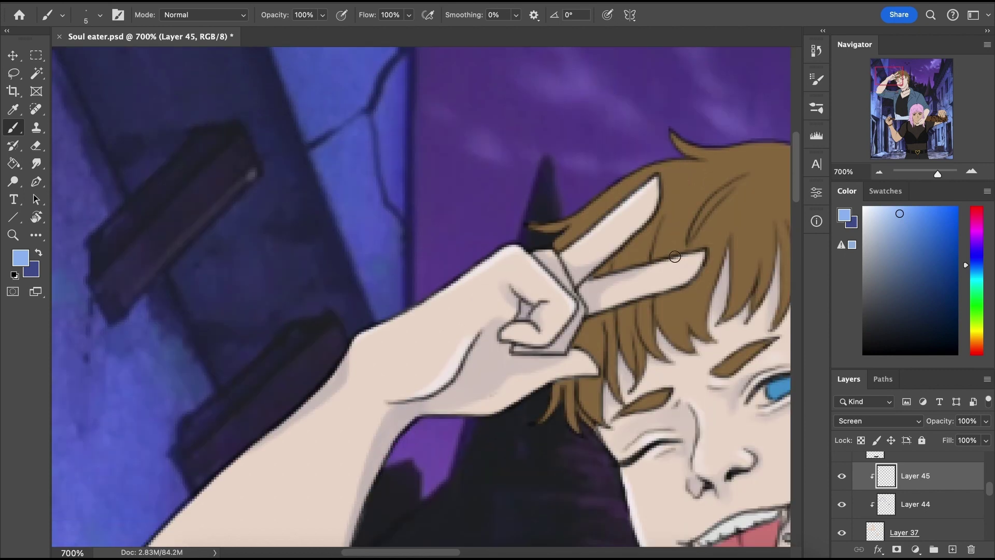
pyautogui.scroll(-1, 919, 534)
# On Layer 44, shade the fingers, knuckles and wrist of the man's hand holding the woman's chin in dark blue
pyautogui.moveTo(895, 95)
pyautogui.mouseDown()
pyautogui.moveTo(891, 103)
pyautogui.moveTo(906, 92)
pyautogui.mouseUp()
pyautogui.hotkey('alt', '[')
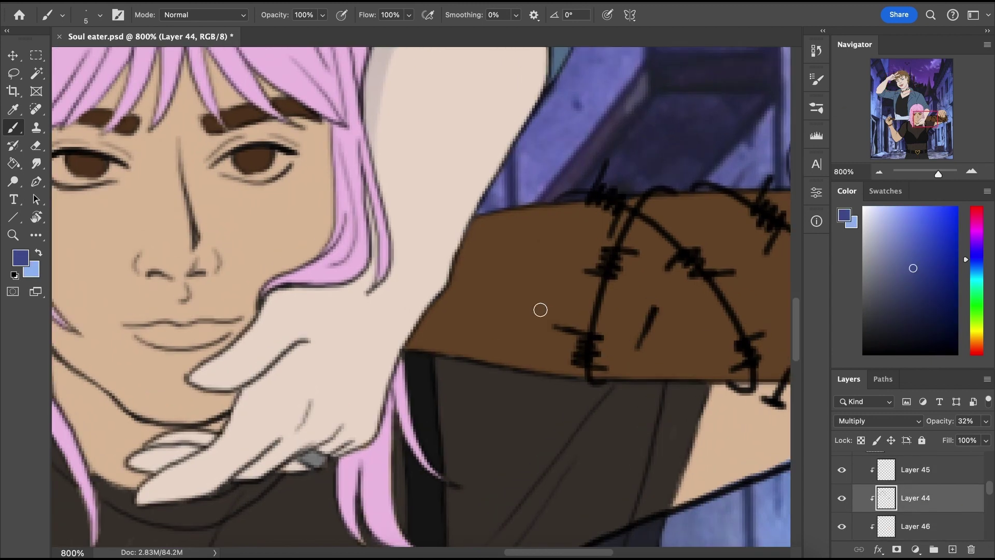
pyautogui.scroll(-4, 284, 267)
pyautogui.hscroll(-3, 285, 266)
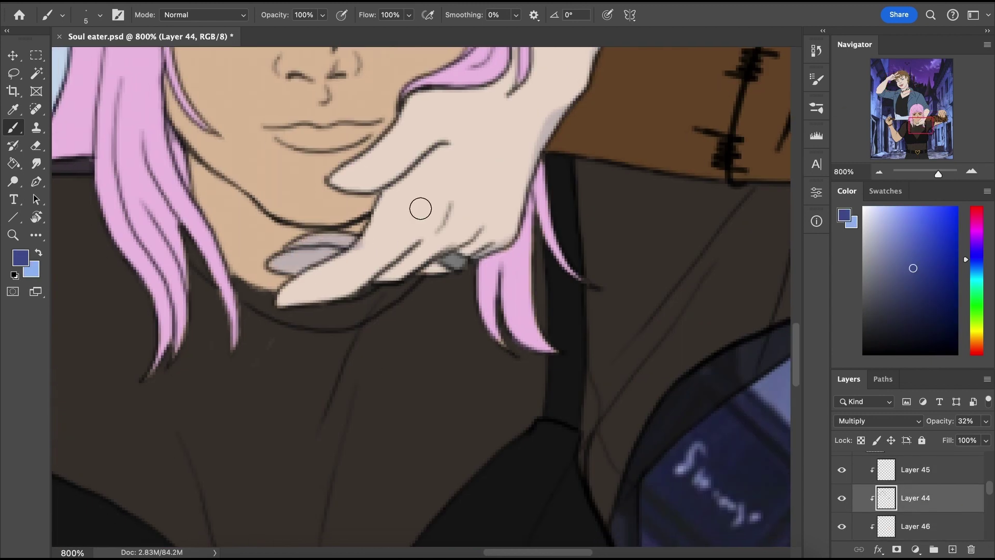
pyautogui.moveTo(426, 271); pyautogui.dragTo(470, 252)
pyautogui.moveTo(451, 203); pyautogui.dragTo(382, 294)
pyautogui.scroll(2, 384, 206)
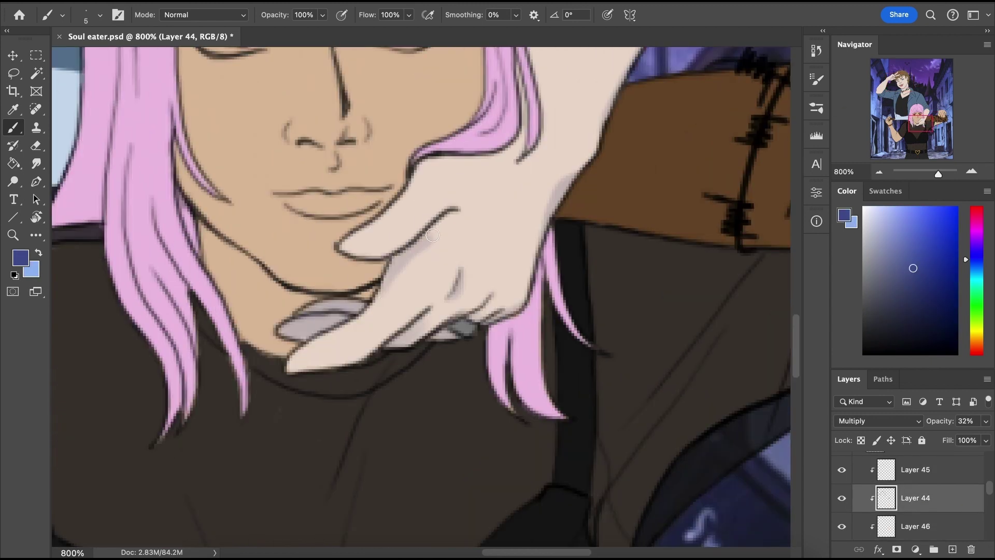
pyautogui.moveTo(402, 203); pyautogui.dragTo(348, 241)
pyautogui.moveTo(407, 181); pyautogui.dragTo(518, 144)
# Switch to Layer 45 and add highlights to the man's hand at the woman's chin
pyautogui.scroll(-3, 518, 145)
pyautogui.hscroll(2, 518, 145)
pyautogui.click(916, 470)
pyautogui.scroll(5, 404, 244)
pyautogui.scroll(-4, 403, 244)
pyautogui.hscroll(-1, 403, 244)
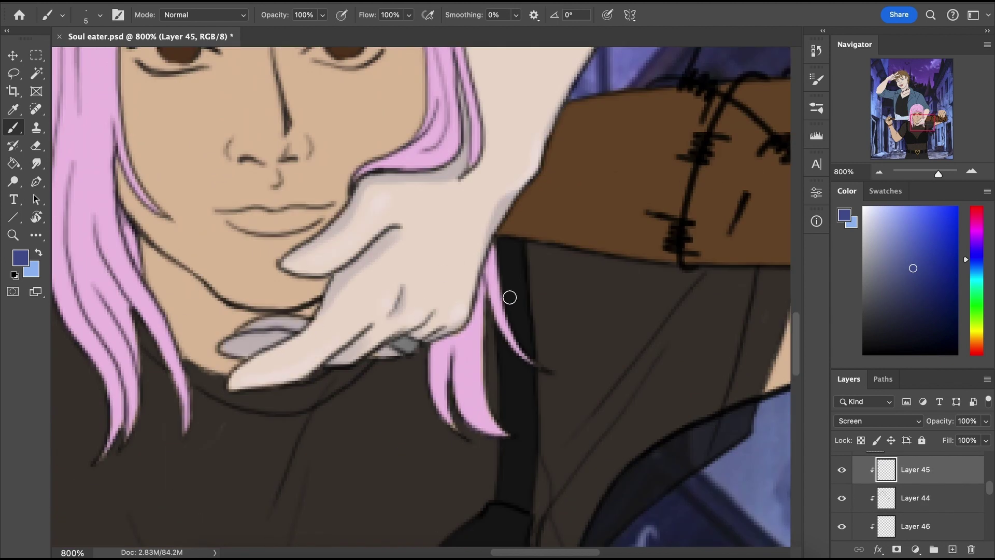
# Paint highlights beneath the man's collarbones on Layer 45
pyautogui.scroll(10, 659, 373)
pyautogui.hscroll(-3, 659, 373)
pyautogui.scroll(-1, 639, 234)
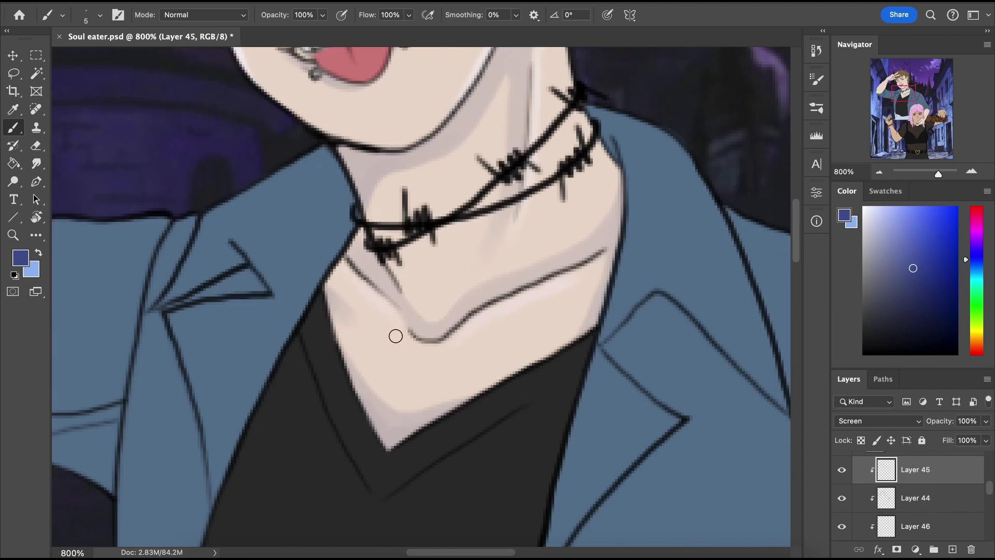
pyautogui.hscroll(-8, 648, 273)
pyautogui.scroll(1, 648, 273)
pyautogui.hscroll(8, 649, 273)
pyautogui.scroll(-2, 648, 273)
pyautogui.scroll(2, 896, 504)
pyautogui.scroll(-4, 896, 505)
# Add two clipped layers above the woman's skin layer, Layer 36, the upper set to Screen and the lower to Multiply
pyautogui.click(905, 520)
pyautogui.click(953, 550)
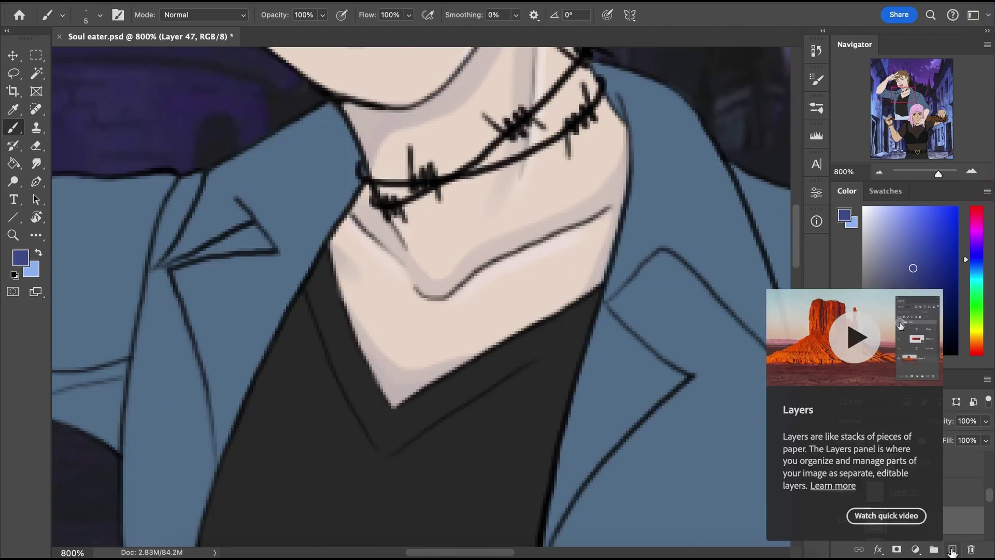
pyautogui.click(879, 421)
pyautogui.click(852, 546)
pyautogui.click(953, 550)
pyautogui.click(879, 421)
pyautogui.click(850, 472)
pyautogui.click(914, 462)
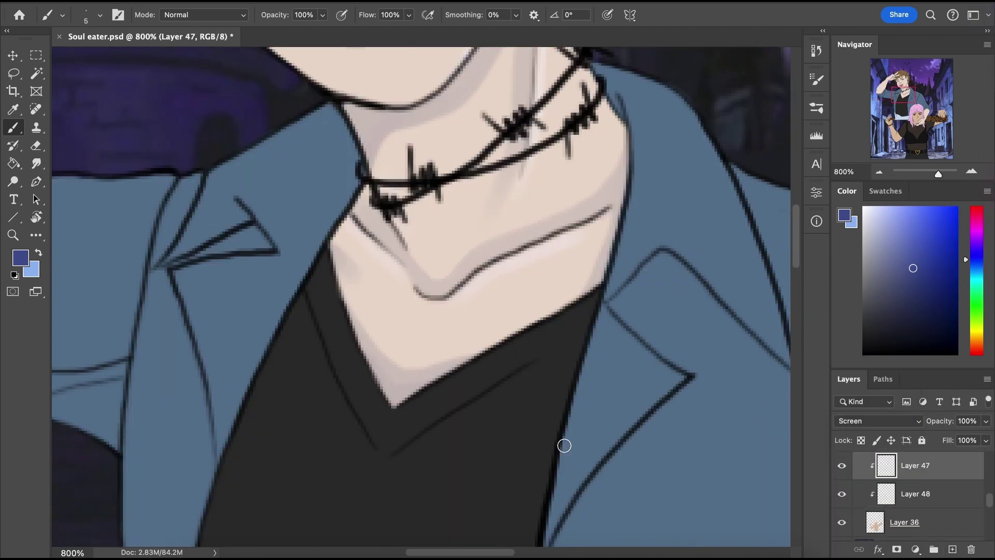
# Select Layer 48 for the woman's skin shadows and lower its opacity to 49%
pyautogui.scroll(-10, 564, 445)
pyautogui.click(914, 494)
pyautogui.scroll(1, 550, 400)
pyautogui.hscroll(-1, 550, 400)
pyautogui.click(963, 466)
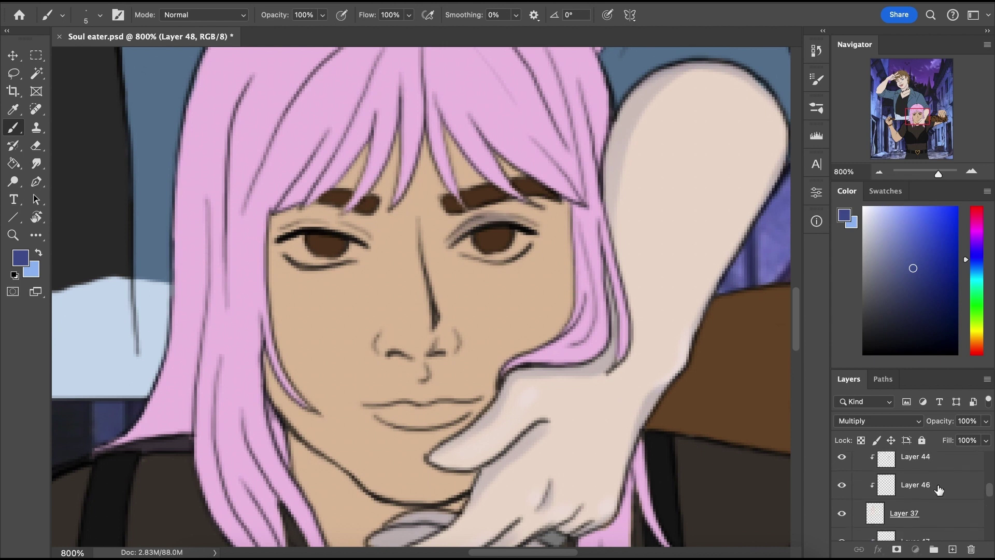
pyautogui.scroll(1, 963, 467)
pyautogui.click(910, 513)
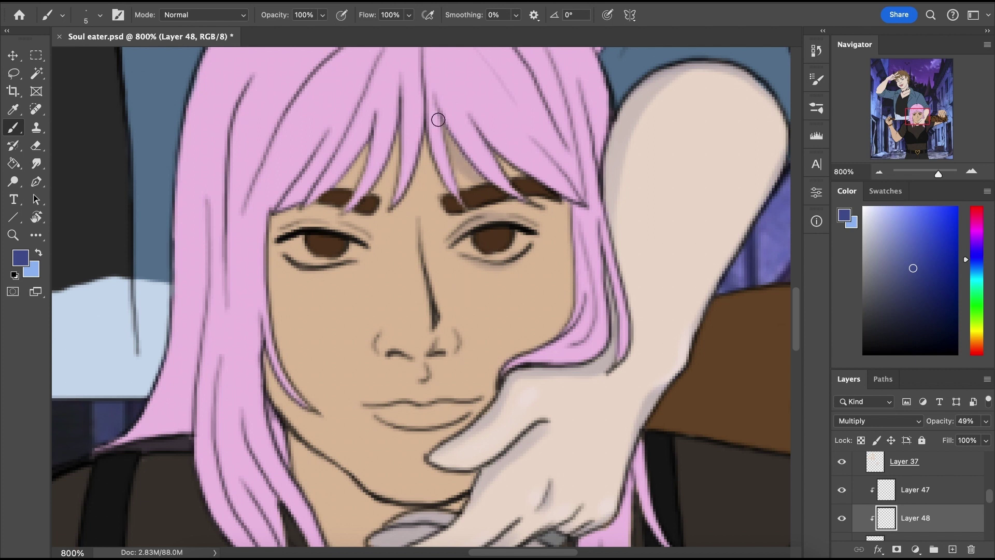
# Try shading the woman's forehead beneath her fringe on Layer 48 and undo the strokes
pyautogui.moveTo(528, 207); pyautogui.dragTo(512, 206)
pyautogui.press('super+z')
pyautogui.press('super+z')
pyautogui.press('super+z')
pyautogui.press('super+z')
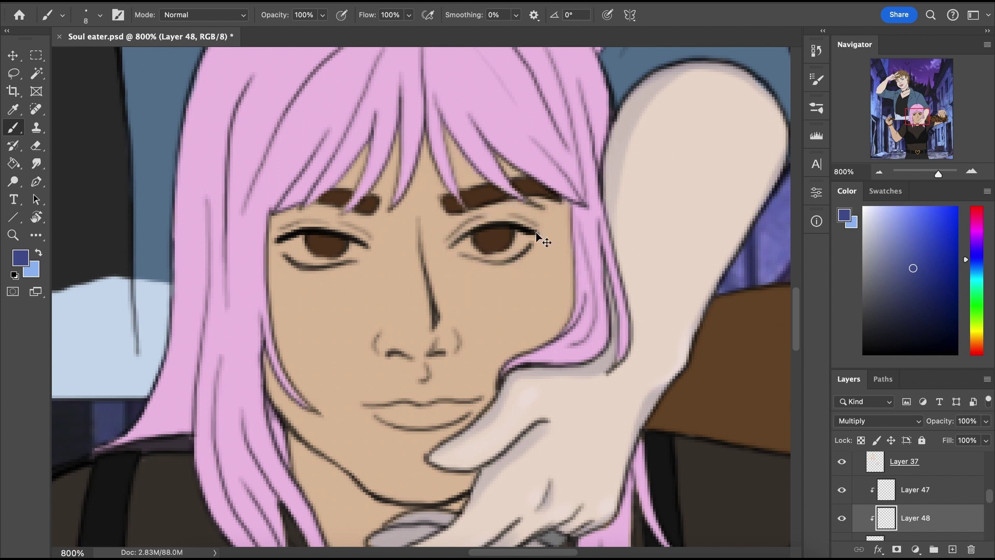
# Set Layer 48's opacity to 38% and shade the woman's eyelids and the forehead beneath her fringe
pyautogui.click(986, 421)
pyautogui.moveTo(952, 440); pyautogui.dragTo(944, 441)
pyautogui.moveTo(454, 228)
pyautogui.mouseDown()
pyautogui.moveTo(522, 209)
pyautogui.moveTo(566, 213)
pyautogui.mouseUp()
pyautogui.moveTo(497, 163); pyautogui.dragTo(491, 176)
pyautogui.moveTo(339, 197)
pyautogui.mouseDown()
pyautogui.moveTo(371, 187)
pyautogui.moveTo(363, 176)
pyautogui.mouseUp()
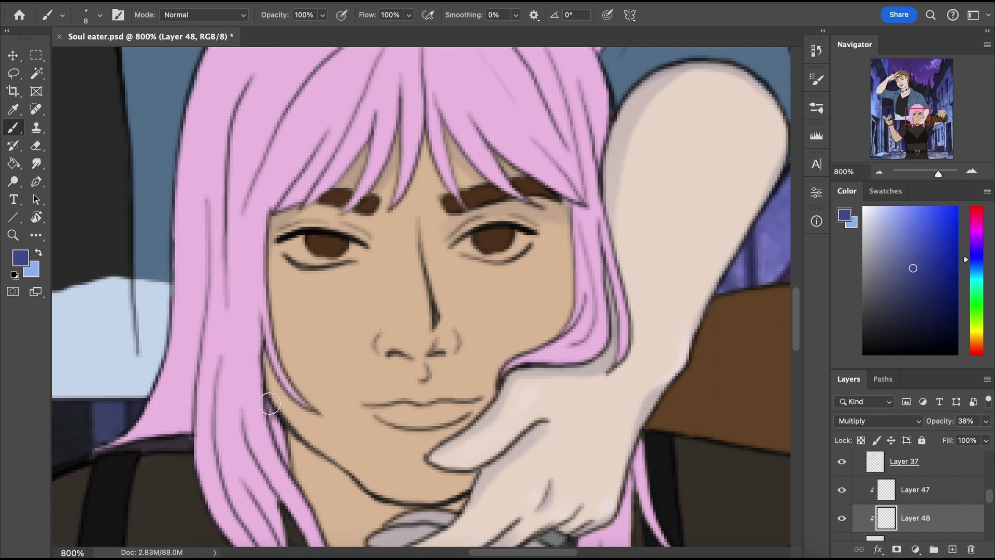
# Reduce the brush to size 5 and shade around the woman's nose and the cheek beside her hair
pyautogui.press('[')
pyautogui.press('[')
pyautogui.press('[')
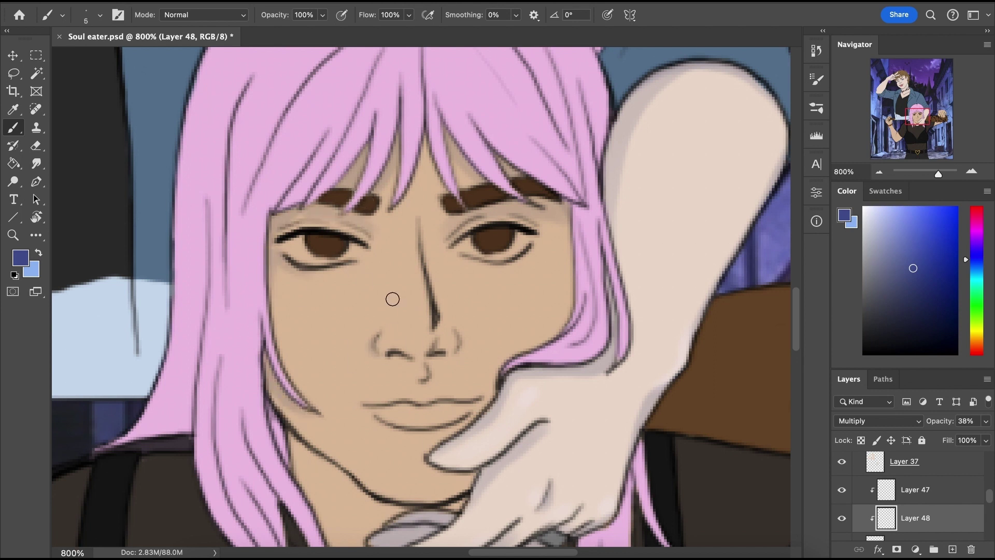
pyautogui.moveTo(398, 361); pyautogui.dragTo(414, 364)
pyautogui.moveTo(429, 360)
pyautogui.mouseDown()
pyautogui.moveTo(449, 358)
pyautogui.moveTo(456, 342)
pyautogui.mouseUp()
pyautogui.moveTo(436, 327); pyautogui.dragTo(423, 233)
pyautogui.moveTo(546, 344); pyautogui.dragTo(569, 224)
# Shade the knuckles, thumb and fingers of the woman's hand draped over the brown bat
pyautogui.moveTo(915, 116); pyautogui.dragTo(937, 116)
pyautogui.moveTo(364, 208)
pyautogui.mouseDown()
pyautogui.moveTo(424, 285)
pyautogui.moveTo(382, 185)
pyautogui.mouseUp()
pyautogui.moveTo(402, 107); pyautogui.dragTo(441, 105)
pyautogui.moveTo(470, 96); pyautogui.dragTo(539, 100)
pyautogui.moveTo(552, 149); pyautogui.dragTo(595, 247)
pyautogui.moveTo(507, 152); pyautogui.dragTo(569, 317)
pyautogui.moveTo(453, 166); pyautogui.dragTo(525, 328)
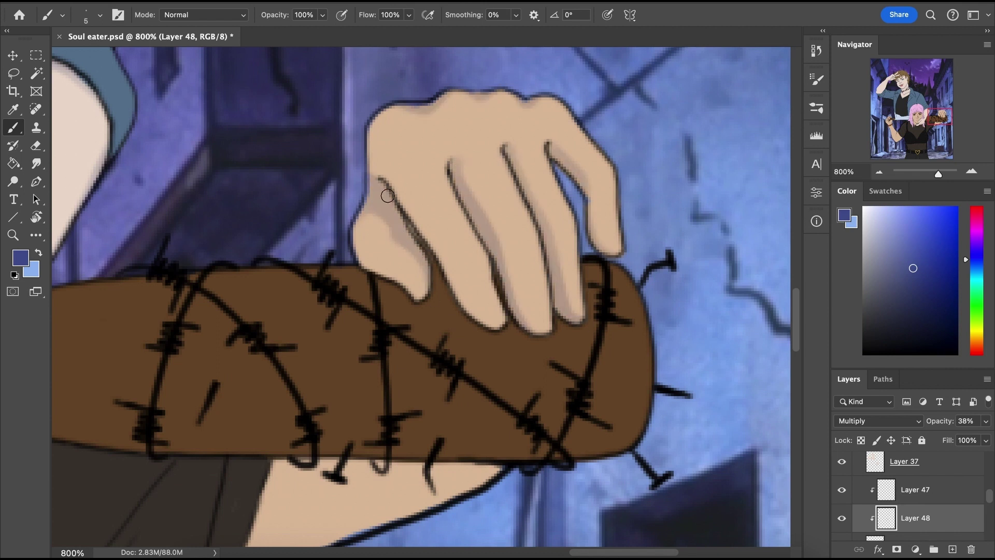
pyautogui.moveTo(485, 279); pyautogui.dragTo(502, 323)
# Enlarge the brush to size 8 and paint the bat's shadow on the woman's arm below it
pyautogui.moveTo(940, 116); pyautogui.dragTo(937, 122)
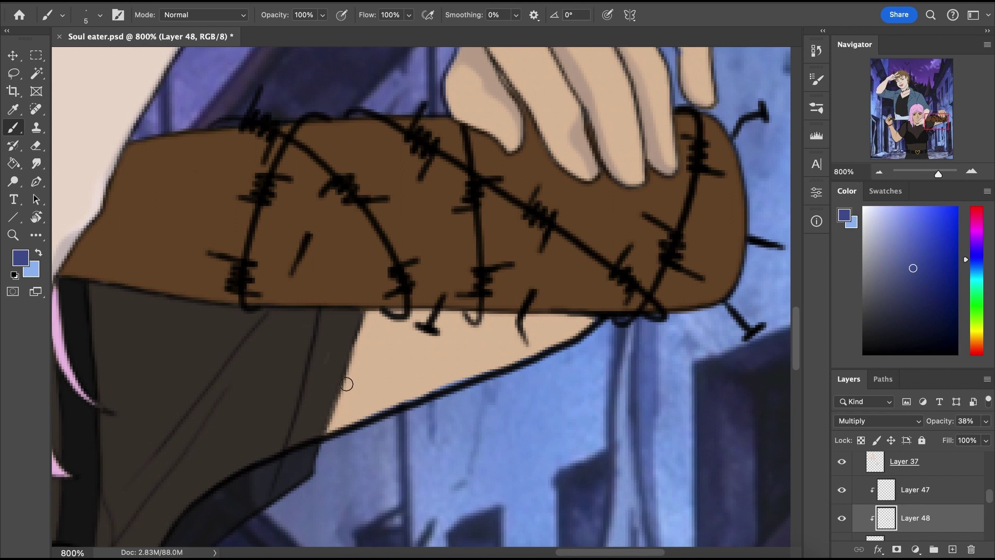
pyautogui.scroll(-2, 346, 384)
pyautogui.press(']')
pyautogui.press(']')
pyautogui.press(']')
pyautogui.scroll(-5, 524, 344)
pyautogui.hscroll(-3, 524, 344)
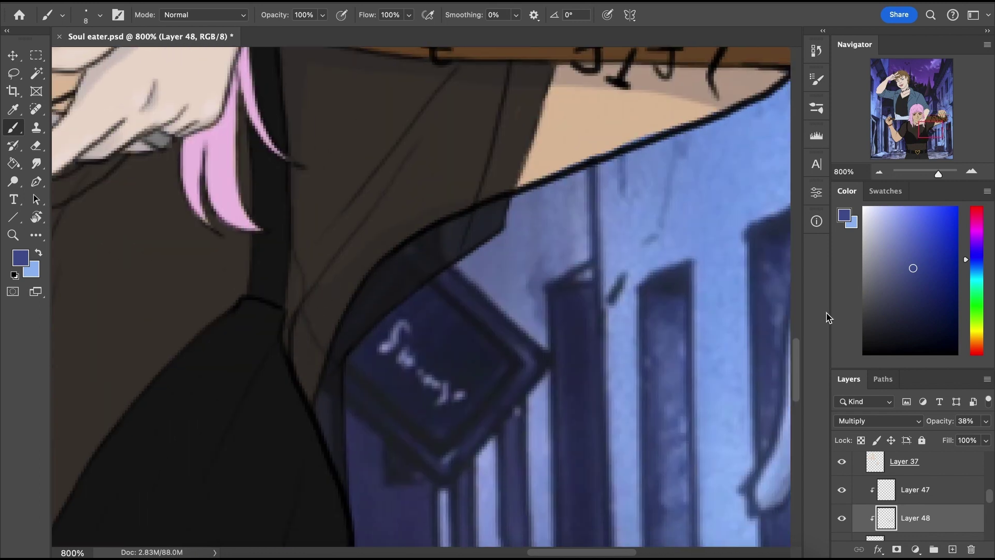
# Shade the woman's neck beneath her jawline on Layer 48
pyautogui.hscroll(-3, 398, 193)
pyautogui.scroll(1, 398, 193)
pyautogui.hscroll(-3, 213, 190)
pyautogui.scroll(1, 213, 190)
pyautogui.moveTo(174, 139)
pyautogui.mouseDown()
pyautogui.moveTo(176, 163)
pyautogui.moveTo(333, 201)
pyautogui.mouseUp()
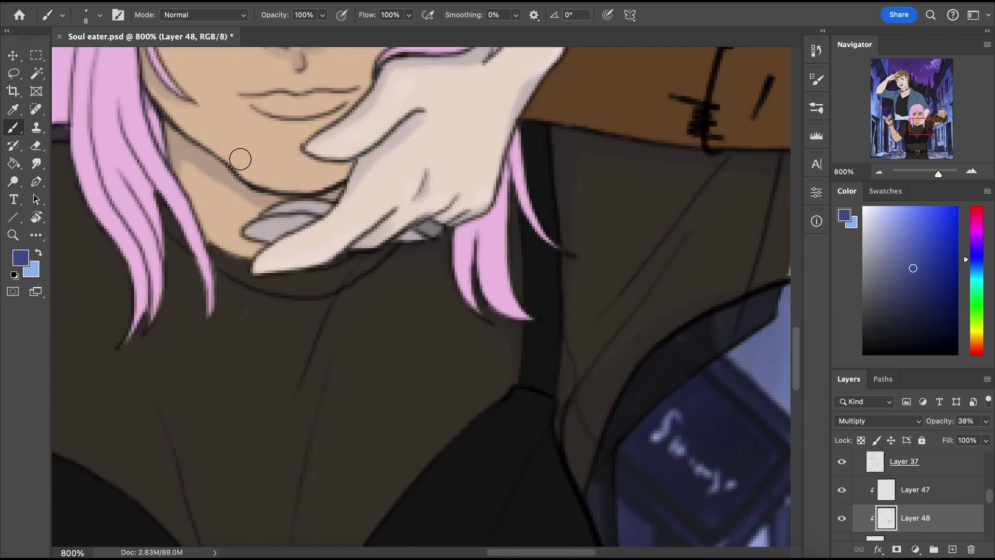
pyautogui.hotkey('ctrl', 'Right')
pyautogui.hotkey('ctrl', 'Left')
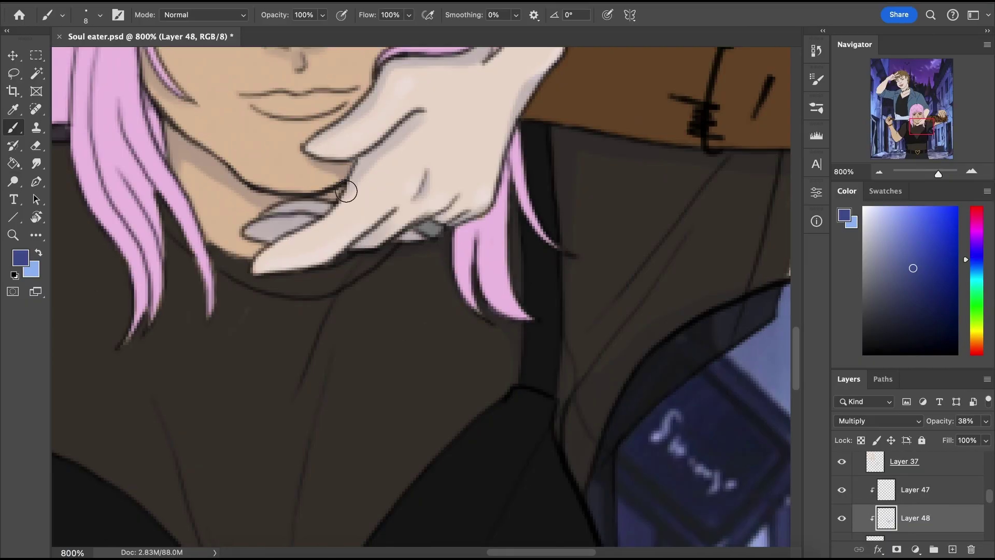
# Reduce the brush to size 5 and shade between the fingers and on the palm of the woman's fist gripping the brown handle
pyautogui.scroll(-3, 346, 192)
pyautogui.scroll(3, 449, 196)
pyautogui.hscroll(-5, 449, 195)
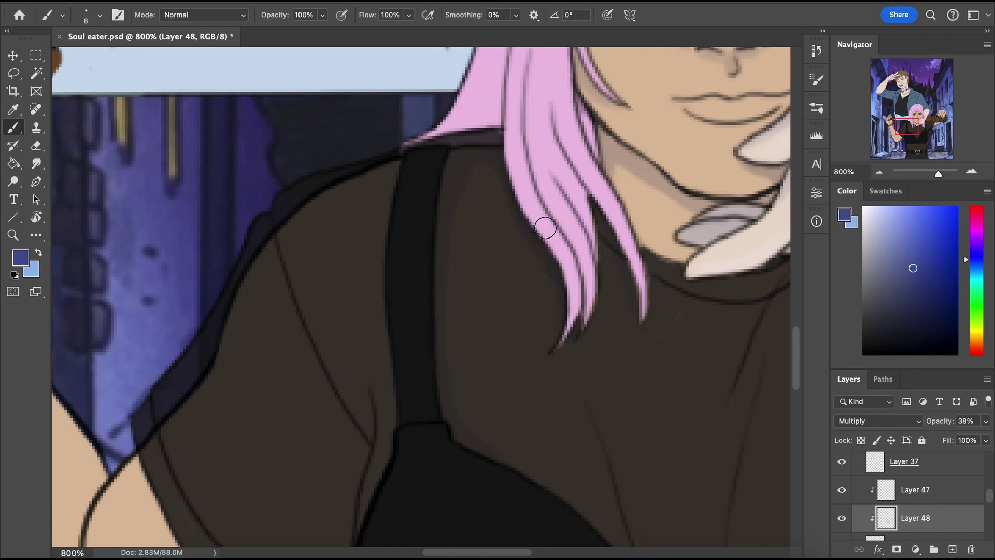
pyautogui.scroll(-3, 545, 228)
pyautogui.hscroll(-6, 546, 228)
pyautogui.scroll(2, 545, 227)
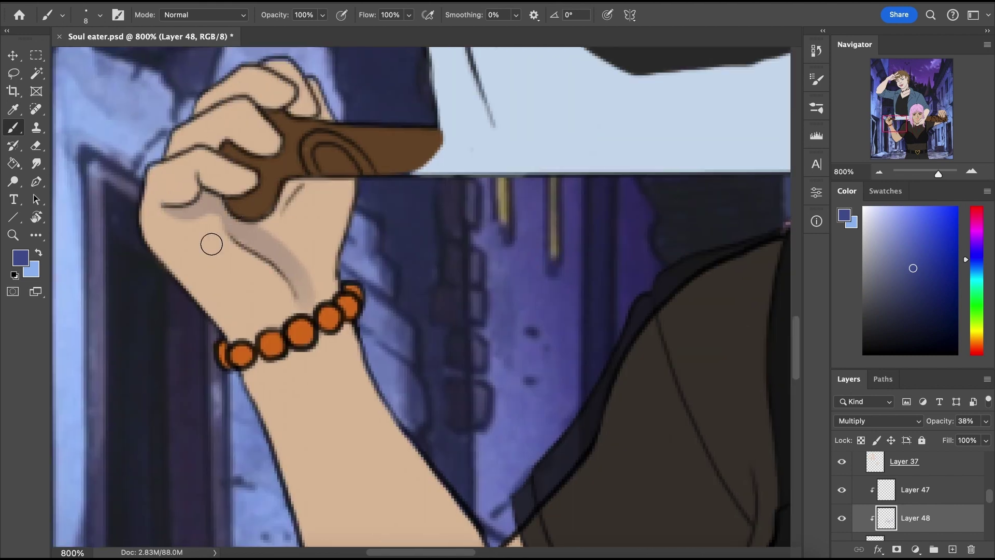
pyautogui.press('[')
pyautogui.press('[')
pyautogui.press('[')
pyautogui.moveTo(172, 148); pyautogui.dragTo(213, 144)
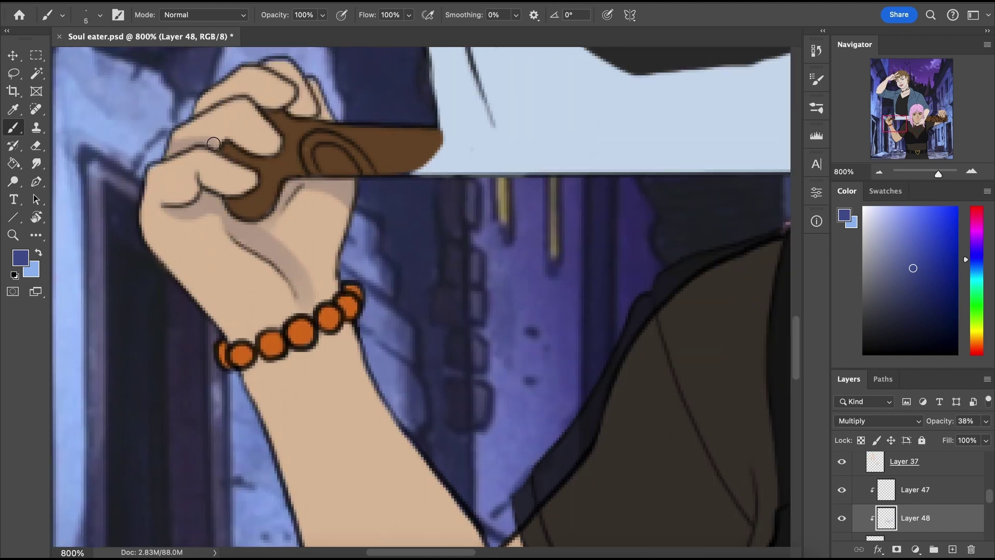
pyautogui.moveTo(187, 107)
pyautogui.mouseDown()
pyautogui.moveTo(280, 100)
pyautogui.moveTo(324, 114)
pyautogui.mouseUp()
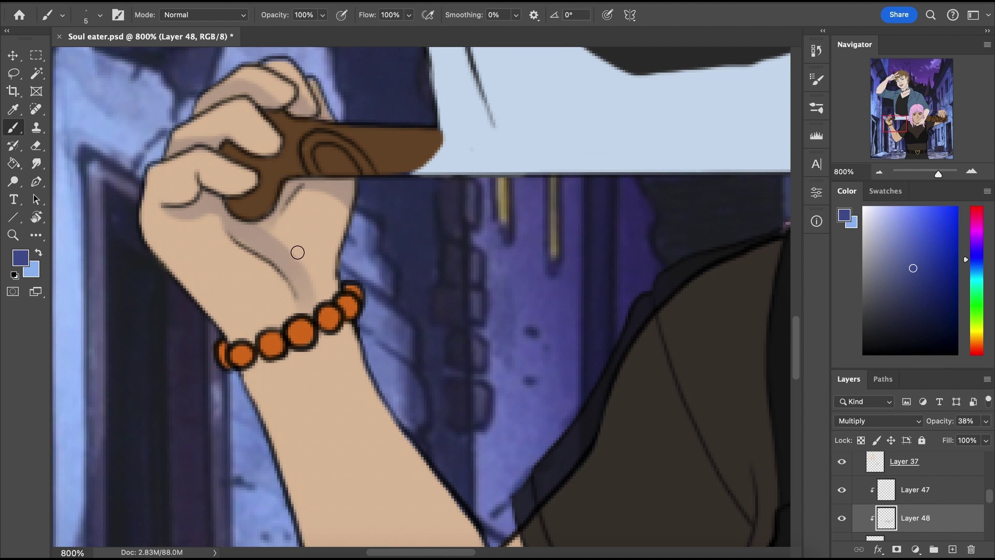
# Shade the woman's raised forearm at the elbow crease and along its edges below the orange bracelet
pyautogui.moveTo(895, 124); pyautogui.dragTo(894, 133)
pyautogui.moveTo(477, 419)
pyautogui.mouseDown()
pyautogui.moveTo(495, 247)
pyautogui.moveTo(484, 326)
pyautogui.mouseUp()
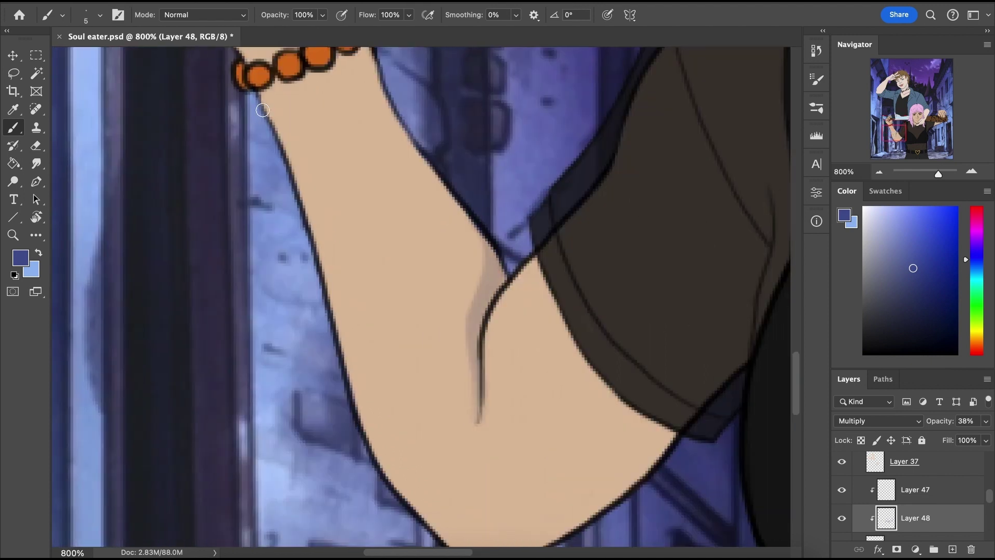
pyautogui.moveTo(262, 110); pyautogui.dragTo(312, 217)
pyautogui.moveTo(357, 339); pyautogui.dragTo(320, 199)
pyautogui.moveTo(320, 238); pyautogui.dragTo(422, 133)
pyautogui.hotkey('ctrl', 'z')
pyautogui.moveTo(333, 253)
pyautogui.mouseDown()
pyautogui.moveTo(362, 179)
pyautogui.moveTo(420, 150)
pyautogui.mouseUp()
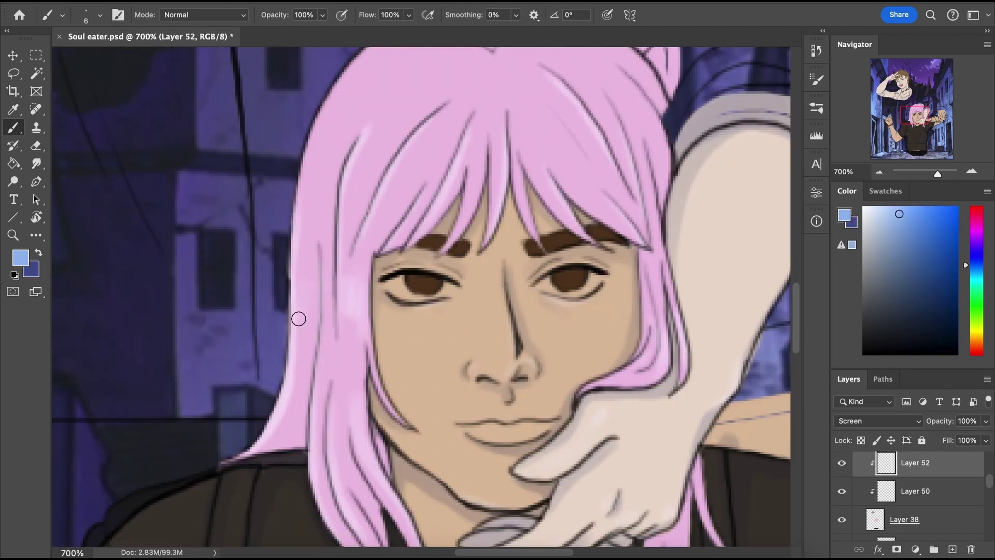
# Paint light blue highlights on the woman's pink fringe and side hair on Screen Layer 52
pyautogui.moveTo(536, 179); pyautogui.dragTo(581, 179)
pyautogui.moveTo(581, 166)
pyautogui.mouseDown()
pyautogui.moveTo(622, 182)
pyautogui.moveTo(596, 88)
pyautogui.mouseUp()
pyautogui.moveTo(658, 143); pyautogui.dragTo(631, 85)
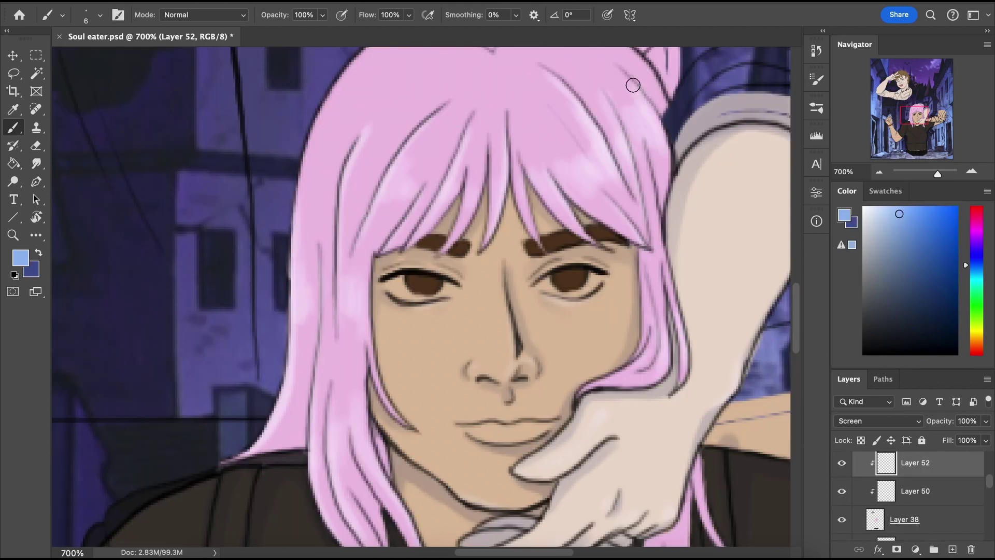
pyautogui.moveTo(524, 150); pyautogui.dragTo(521, 225)
pyautogui.moveTo(357, 226); pyautogui.dragTo(334, 213)
pyautogui.moveTo(316, 222); pyautogui.dragTo(339, 160)
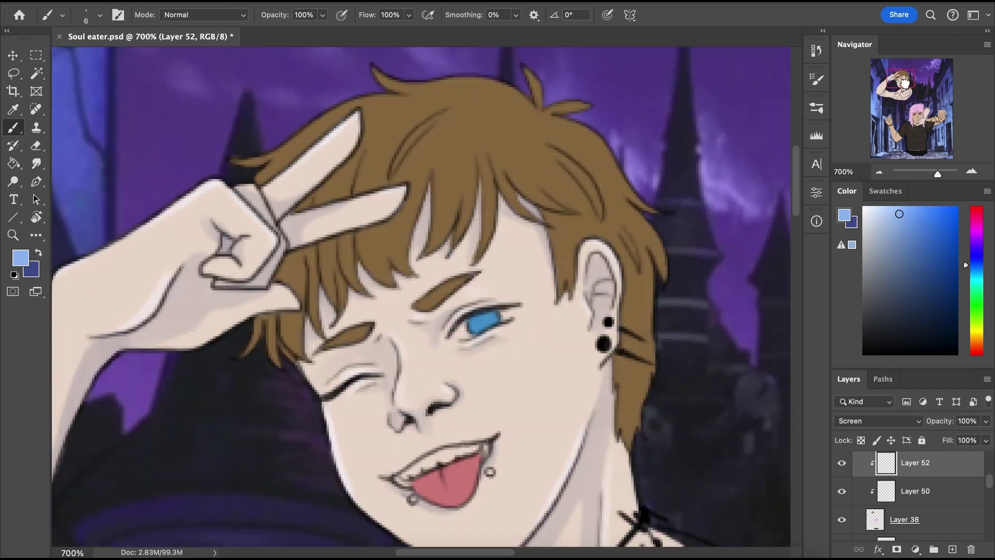
# Highlight the crown, the fringe and the back edge of the man's brown hair on Layer 52
pyautogui.moveTo(607, 142)
pyautogui.mouseDown()
pyautogui.moveTo(547, 177)
pyautogui.moveTo(456, 208)
pyautogui.moveTo(580, 162)
pyautogui.moveTo(420, 202)
pyautogui.moveTo(350, 177)
pyautogui.mouseUp()
pyautogui.moveTo(322, 134); pyautogui.dragTo(288, 160)
pyautogui.moveTo(655, 327)
pyautogui.mouseDown()
pyautogui.moveTo(648, 374)
pyautogui.moveTo(654, 362)
pyautogui.mouseUp()
pyautogui.press('super+z')
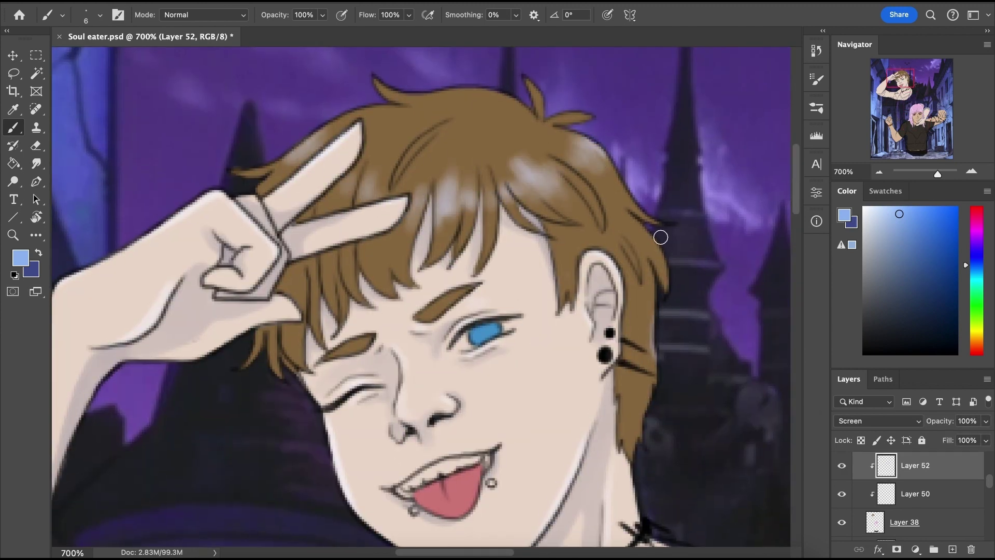
pyautogui.moveTo(660, 239); pyautogui.dragTo(667, 291)
# Reduce the brush to size 3 and add fine highlights to the man's fringe strands and the tufts on his crown
pyautogui.moveTo(414, 193)
pyautogui.mouseDown()
pyautogui.moveTo(516, 174)
pyautogui.moveTo(477, 203)
pyautogui.mouseUp()
pyautogui.press('[')
pyautogui.press('[')
pyautogui.press('[')
pyautogui.moveTo(481, 290); pyautogui.dragTo(470, 230)
pyautogui.moveTo(506, 223); pyautogui.dragTo(491, 276)
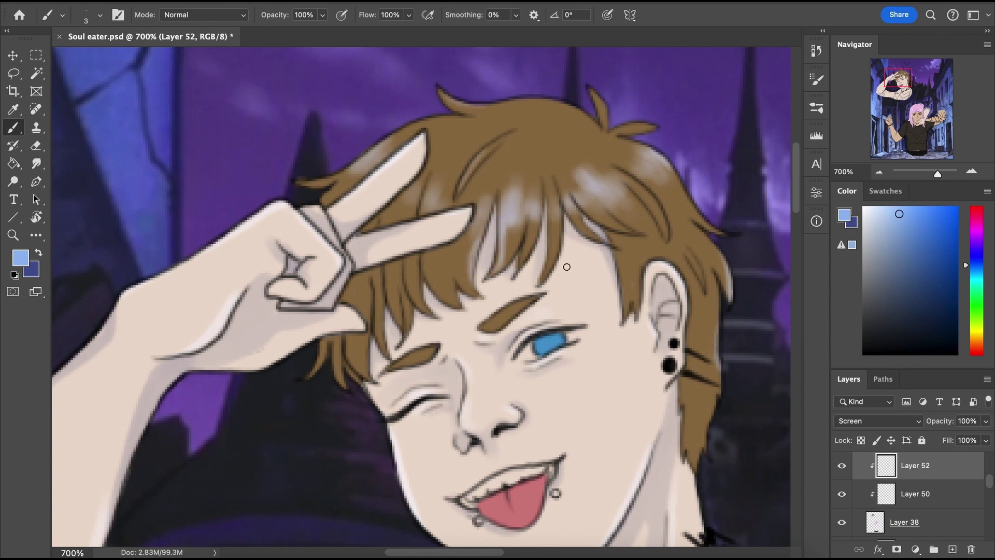
pyautogui.moveTo(675, 180); pyautogui.dragTo(713, 227)
pyautogui.moveTo(617, 132); pyautogui.dragTo(654, 126)
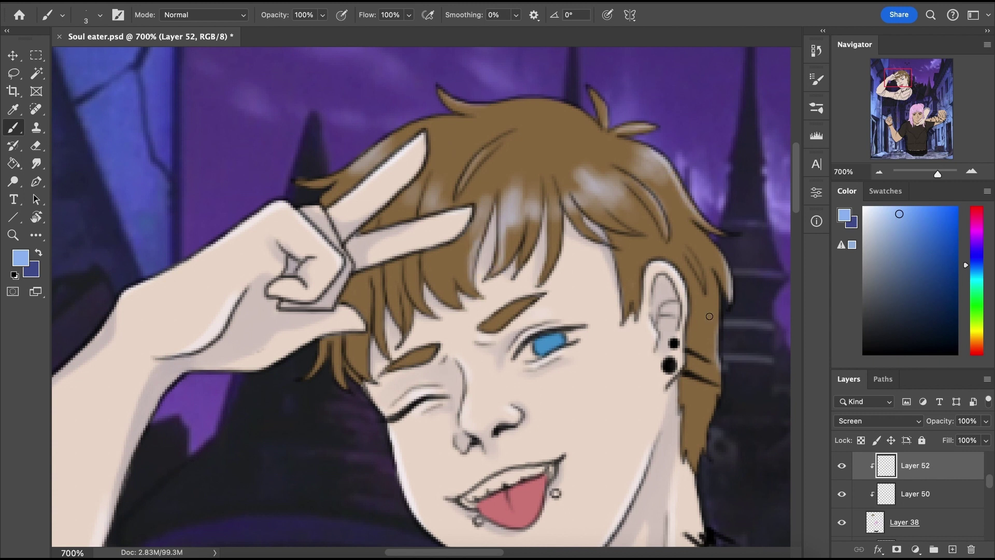
# Switch to Layer 50 with the dark blue at brush size 6 and hide the clothing and skin layers
pyautogui.click(903, 490)
pyautogui.press('x')
pyautogui.press(']')
pyautogui.press(']')
pyautogui.press(']')
pyautogui.scroll(-5, 842, 501)
pyautogui.click(842, 500)
pyautogui.click(843, 513)
pyautogui.click(841, 510)
pyautogui.scroll(-10, 642, 400)
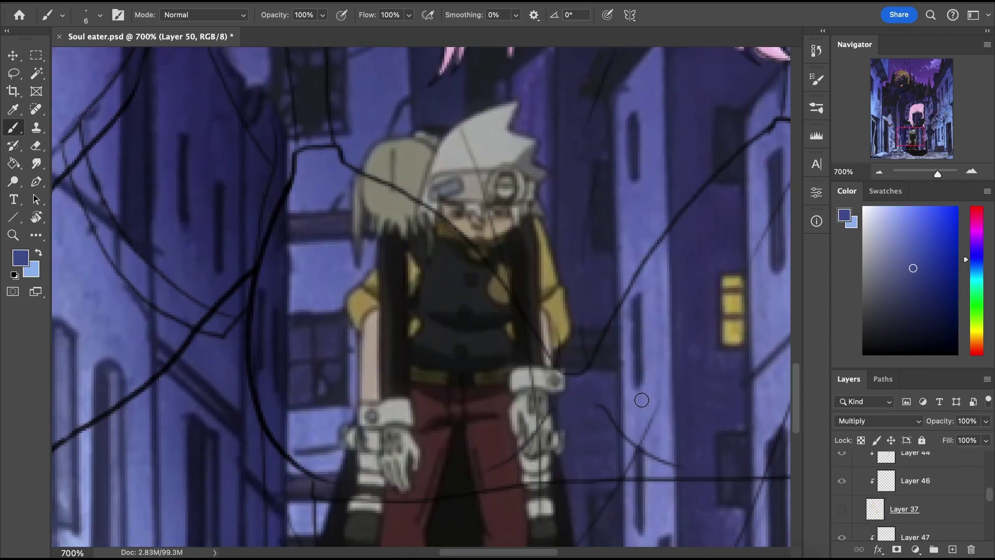
# Shade both of the woman's eyebrows on Layer 50 with the dark blue
pyautogui.hscroll(-10, 642, 400)
pyautogui.scroll(6, 641, 400)
pyautogui.scroll(5, 922, 488)
pyautogui.moveTo(400, 317); pyautogui.dragTo(444, 308)
pyautogui.moveTo(477, 287)
pyautogui.mouseDown()
pyautogui.moveTo(493, 282)
pyautogui.moveTo(462, 283)
pyautogui.mouseUp()
pyautogui.click(915, 470)
pyautogui.press('x')
pyautogui.click(915, 498)
pyautogui.press('x')
pyautogui.hscroll(10, 421, 297)
pyautogui.scroll(5, 421, 297)
pyautogui.hscroll(-1, 421, 297)
pyautogui.moveTo(522, 232); pyautogui.dragTo(564, 237)
pyautogui.moveTo(649, 240); pyautogui.dragTo(718, 224)
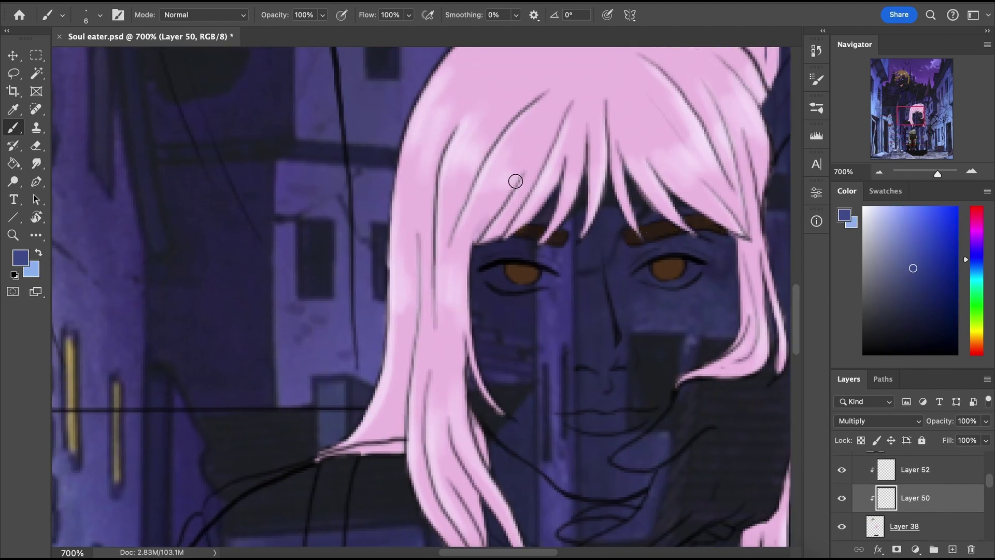
# Paint a shadow stroke on the woman's fringe and set Layer 50's opacity to 38% to match the other Multiply shading layers
pyautogui.moveTo(516, 181); pyautogui.dragTo(477, 240)
pyautogui.click(986, 421)
pyautogui.scroll(-5, 911, 524)
pyautogui.click(911, 524)
pyautogui.scroll(5, 902, 510)
pyautogui.click(900, 505)
pyautogui.moveTo(986, 421); pyautogui.dragTo(945, 436)
# Shade the woman's fringe and the long pink strands falling over her shoulder on Layer 50
pyautogui.moveTo(555, 136); pyautogui.dragTo(497, 235)
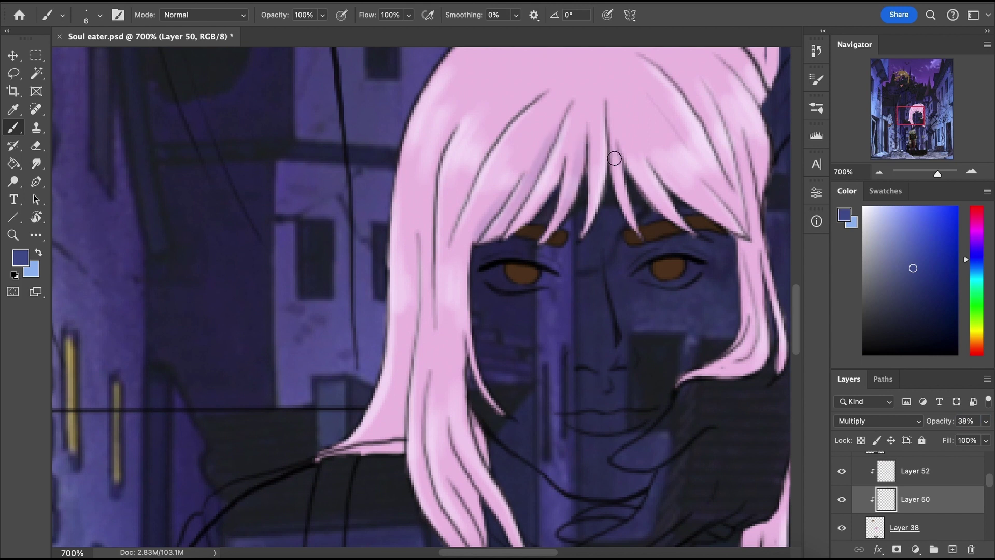
pyautogui.scroll(-3, 483, 268)
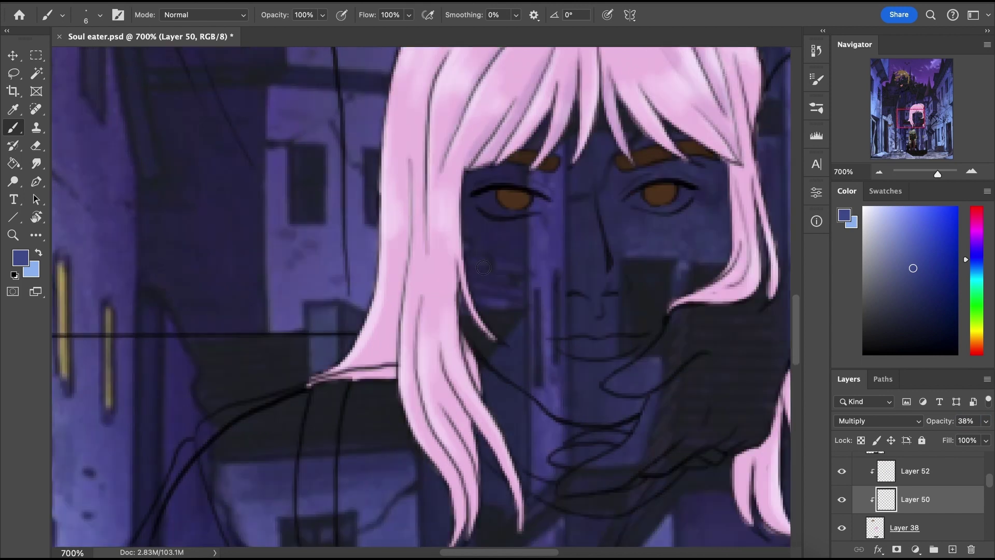
pyautogui.moveTo(468, 346); pyautogui.dragTo(479, 384)
pyautogui.moveTo(446, 352); pyautogui.dragTo(474, 430)
pyautogui.moveTo(419, 317); pyautogui.dragTo(456, 445)
pyautogui.moveTo(433, 294); pyautogui.dragTo(424, 363)
pyautogui.moveTo(407, 164)
pyautogui.mouseDown()
pyautogui.moveTo(400, 273)
pyautogui.moveTo(359, 370)
pyautogui.mouseUp()
# Shade the parting on the woman's crown, the strands below her bun and the lock beside her cheek
pyautogui.moveTo(911, 118); pyautogui.dragTo(913, 111)
pyautogui.moveTo(499, 138); pyautogui.dragTo(530, 133)
pyautogui.moveTo(501, 113); pyautogui.dragTo(531, 102)
pyautogui.moveTo(667, 280); pyautogui.dragTo(682, 398)
pyautogui.moveTo(683, 358); pyautogui.dragTo(653, 467)
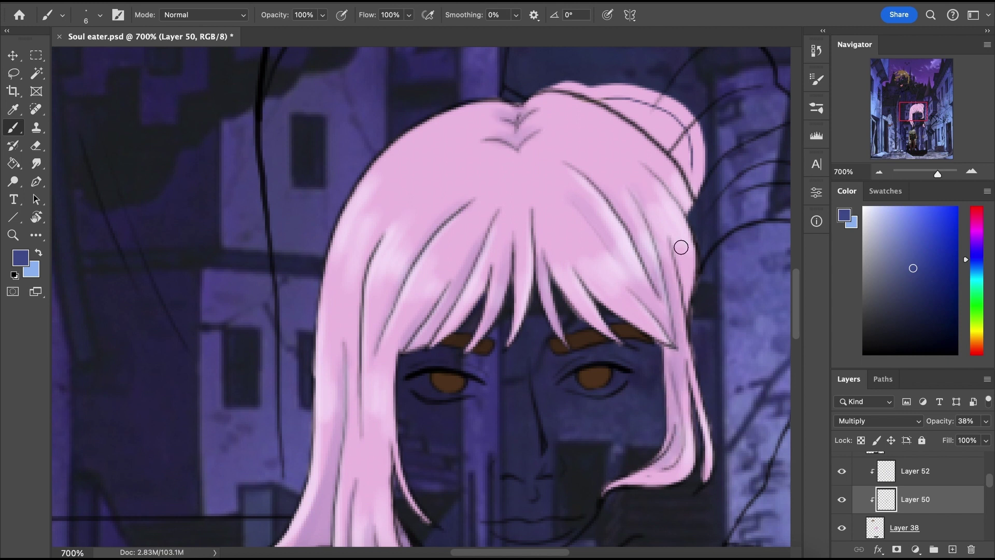
pyautogui.moveTo(642, 157); pyautogui.dragTo(690, 209)
pyautogui.moveTo(914, 113); pyautogui.dragTo(915, 125)
pyautogui.moveTo(539, 356); pyautogui.dragTo(555, 311)
# Add a new layer above Layer 38, try shading the man's hair on it and undo those strokes
pyautogui.moveTo(916, 125); pyautogui.dragTo(900, 81)
pyautogui.click(904, 528)
pyautogui.click(953, 549)
pyautogui.moveTo(383, 254); pyautogui.dragTo(394, 306)
pyautogui.moveTo(394, 183); pyautogui.dragTo(380, 215)
pyautogui.press('super+z')
pyautogui.press('super+z')
# Shade the man's hair strands beside his raised hand and both of his eyebrows on Layer 50
pyautogui.click(915, 498)
pyautogui.moveTo(381, 255); pyautogui.dragTo(390, 308)
pyautogui.moveTo(396, 181); pyautogui.dragTo(380, 214)
pyautogui.moveTo(361, 271); pyautogui.dragTo(365, 320)
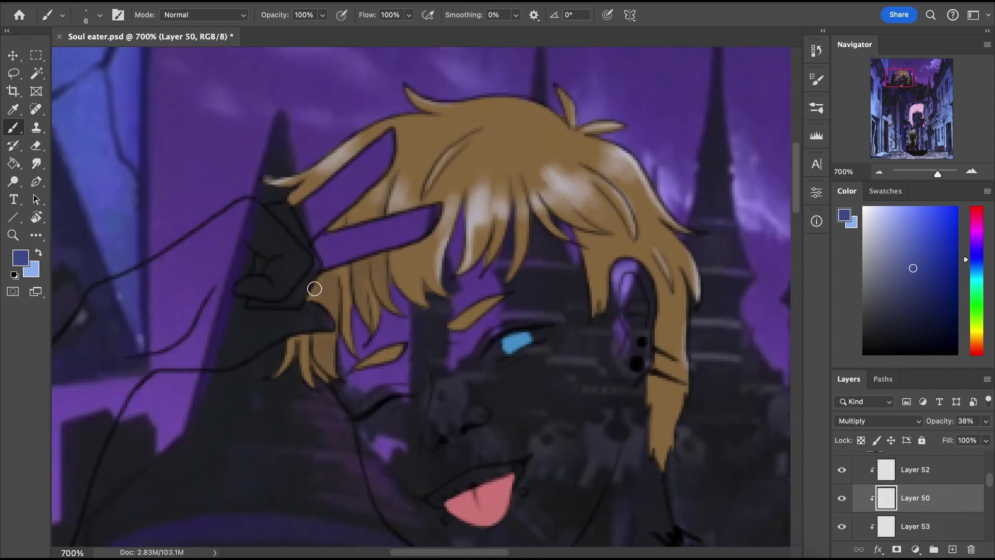
pyautogui.moveTo(300, 341); pyautogui.dragTo(289, 369)
pyautogui.moveTo(361, 365); pyautogui.dragTo(400, 349)
pyautogui.moveTo(452, 327); pyautogui.dragTo(499, 299)
# Shade the man's hair behind his fingers, in front of his ear and down the nape
pyautogui.moveTo(334, 225); pyautogui.dragTo(476, 137)
pyautogui.moveTo(433, 177); pyautogui.dragTo(474, 139)
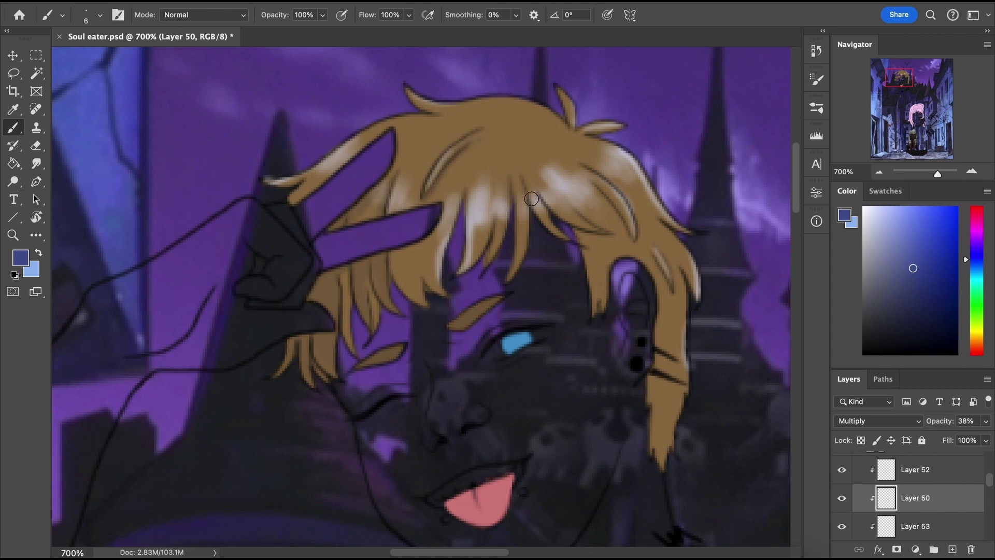
pyautogui.moveTo(604, 236); pyautogui.dragTo(591, 319)
pyautogui.moveTo(660, 319); pyautogui.dragTo(661, 468)
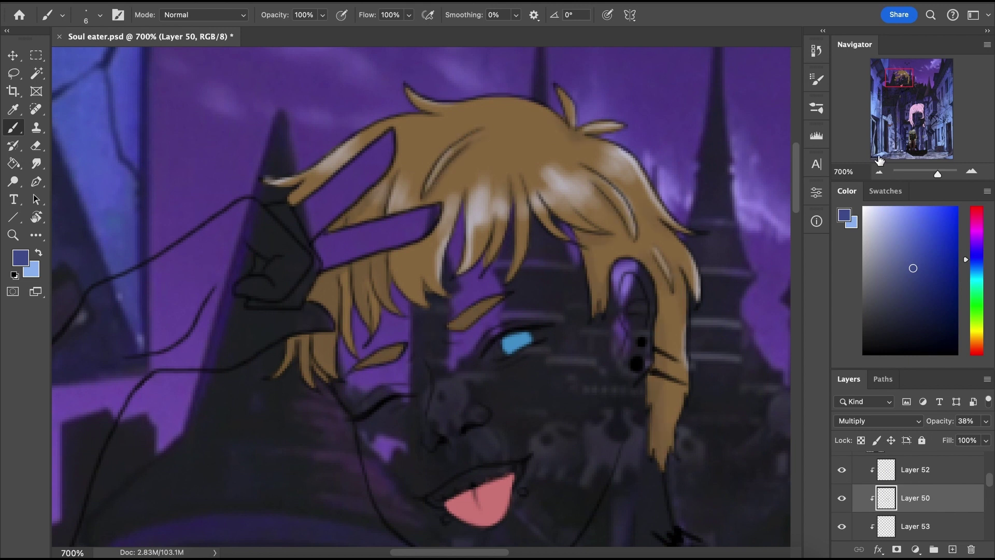
# Highlight the man's tongue on Layer 52 with the light blue
pyautogui.moveTo(899, 78); pyautogui.dragTo(896, 83)
pyautogui.click(915, 470)
pyautogui.press('x')
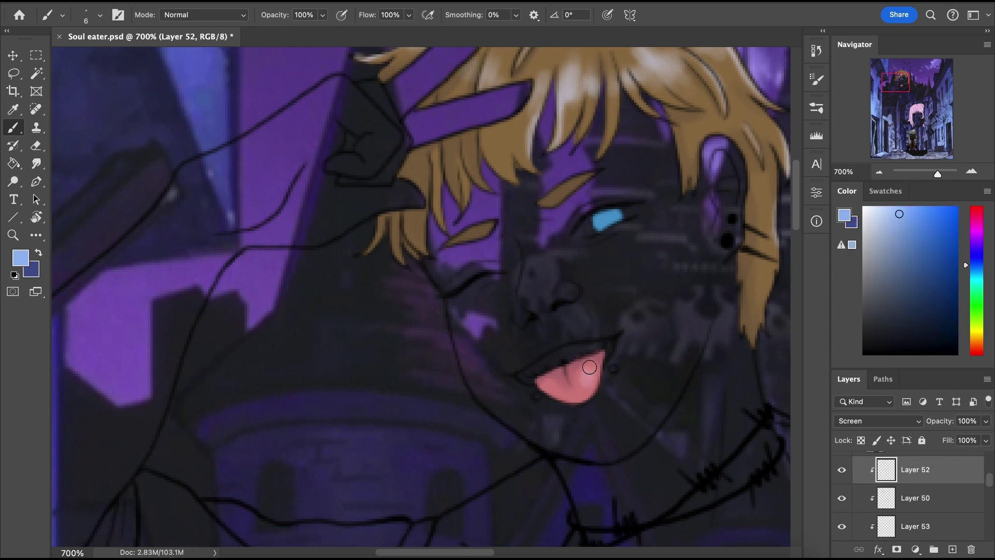
pyautogui.moveTo(593, 362); pyautogui.dragTo(586, 377)
pyautogui.moveTo(558, 392); pyautogui.dragTo(590, 396)
# Select Layer 50 and show the hidden skin and black clothing layers again
pyautogui.click(915, 498)
pyautogui.moveTo(896, 82)
pyautogui.mouseDown()
pyautogui.moveTo(916, 123)
pyautogui.moveTo(915, 114)
pyautogui.mouseUp()
pyautogui.scroll(-5, 915, 521)
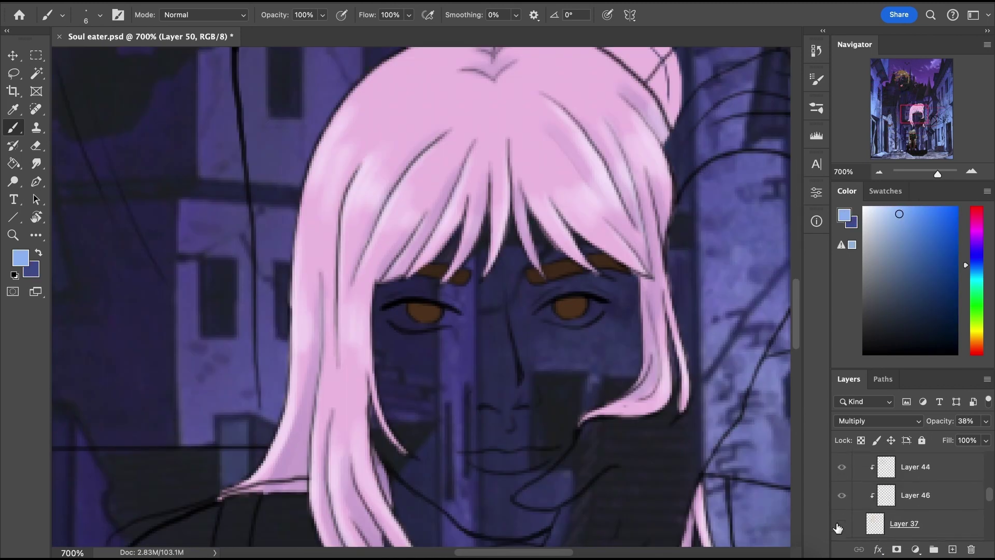
pyautogui.click(839, 527)
pyautogui.scroll(10, 839, 528)
pyautogui.click(838, 527)
# Add a new layer for the black clothing and set its blend mode to Screen
pyautogui.click(916, 520)
pyautogui.click(953, 550)
pyautogui.click(862, 421)
pyautogui.click(870, 468)
# Highlight the upper edges of the woman's belt on Layer 52 and shade the belt in dark blue on Layer 50
pyautogui.scroll(-2, 869, 468)
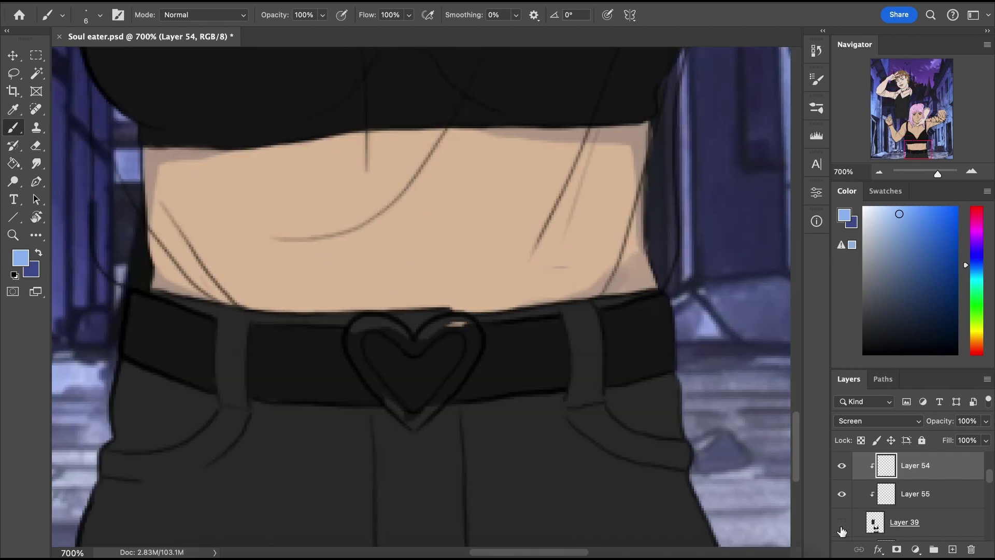
pyautogui.click(842, 531)
pyautogui.scroll(-3, 844, 514)
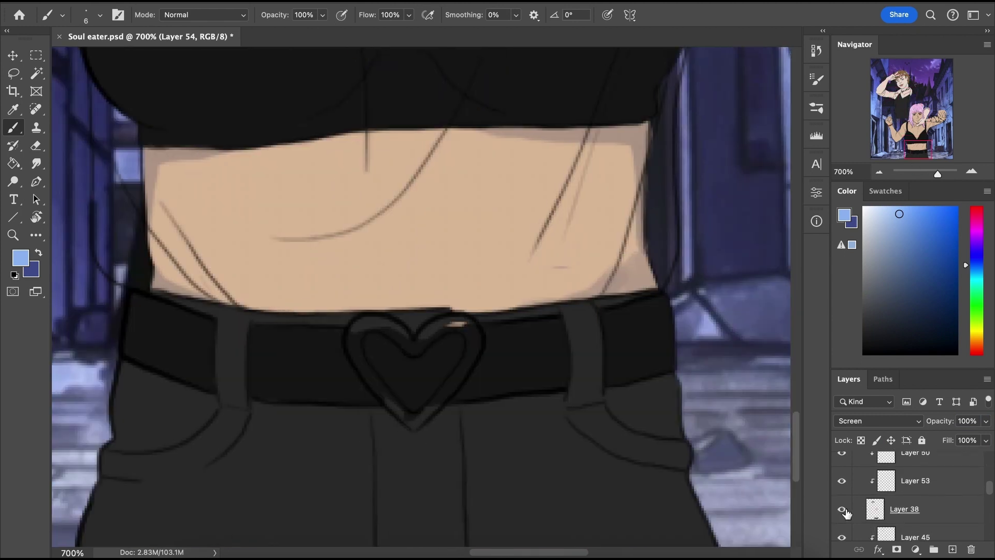
pyautogui.click(907, 483)
pyautogui.moveTo(484, 326); pyautogui.dragTo(552, 320)
pyautogui.press('super+z')
pyautogui.moveTo(608, 304); pyautogui.dragTo(675, 329)
pyautogui.moveTo(259, 328); pyautogui.dragTo(314, 328)
pyautogui.moveTo(127, 355); pyautogui.dragTo(187, 312)
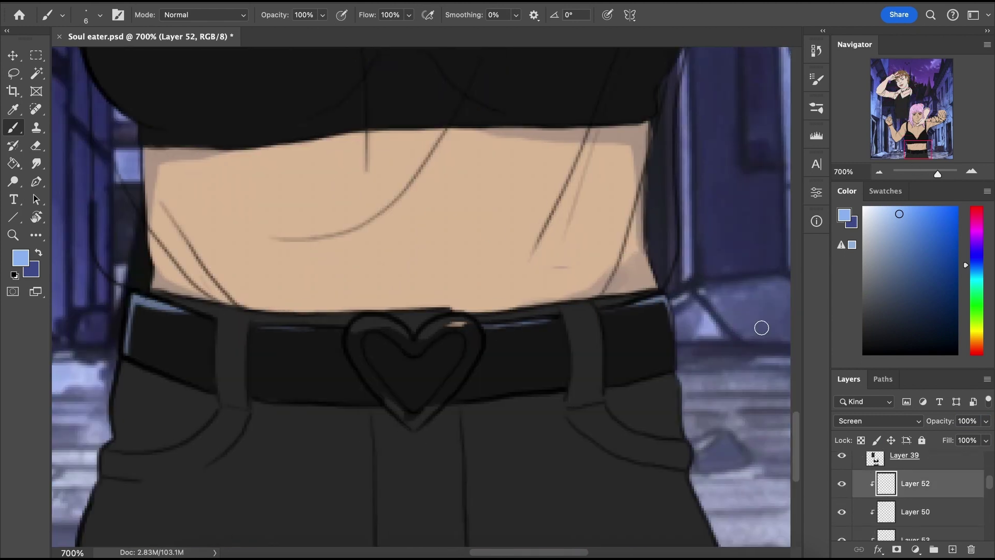
pyautogui.click(915, 512)
pyautogui.press('x')
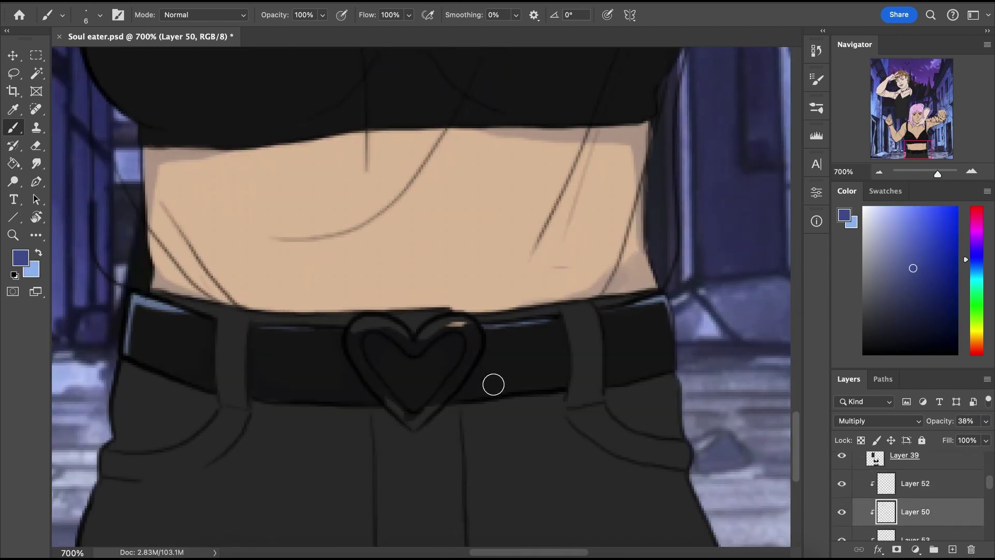
# Enlarge the soft brush to size 27 and highlight the outer sides of the woman's black top on Layer 54
pyautogui.scroll(3, 886, 488)
pyautogui.click(902, 473)
pyautogui.press('x')
pyautogui.click(917, 135)
pyautogui.click(100, 15)
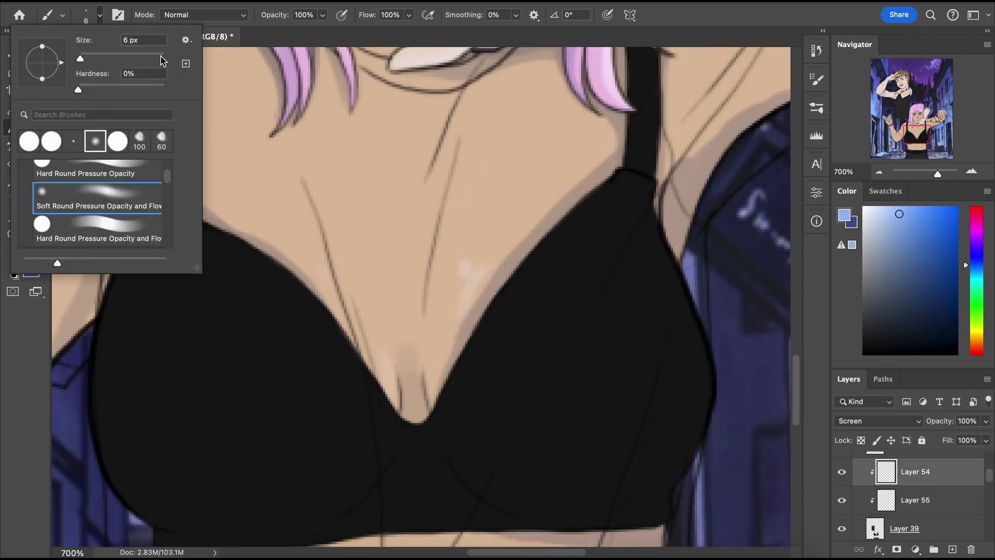
pyautogui.moveTo(80, 59); pyautogui.dragTo(90, 60)
pyautogui.moveTo(681, 271); pyautogui.dragTo(703, 407)
pyautogui.moveTo(111, 342); pyautogui.dragTo(125, 451)
# Highlight the neckline edges and the lower curve of the woman's black top on Layer 54
pyautogui.scroll(-4, 311, 311)
pyautogui.moveTo(518, 172); pyautogui.dragTo(451, 290)
pyautogui.moveTo(202, 125); pyautogui.dragTo(335, 249)
pyautogui.moveTo(472, 368); pyautogui.dragTo(529, 405)
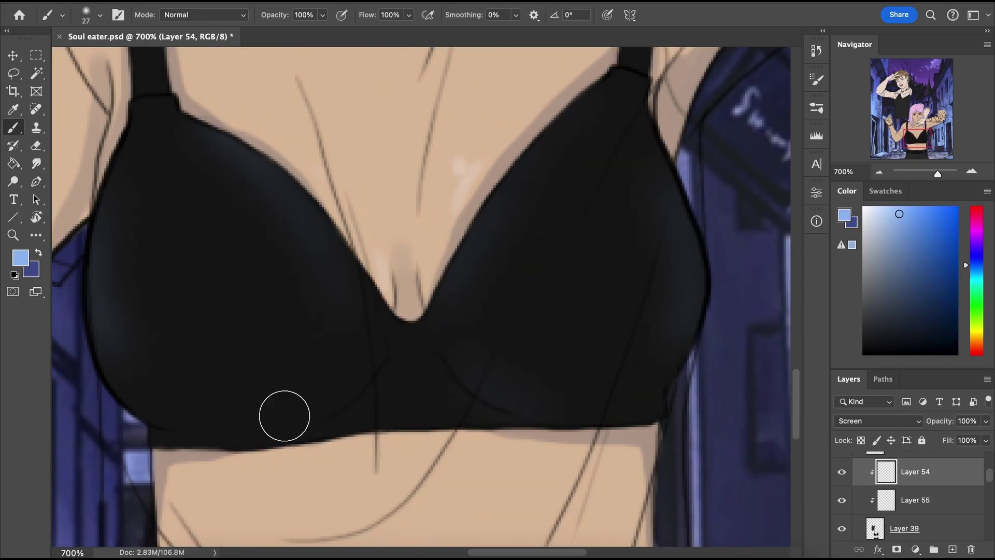
# Enlarge the brush to size 50 and paint soft highlights on the man's black tank top on Layer 54
pyautogui.scroll(8, 706, 294)
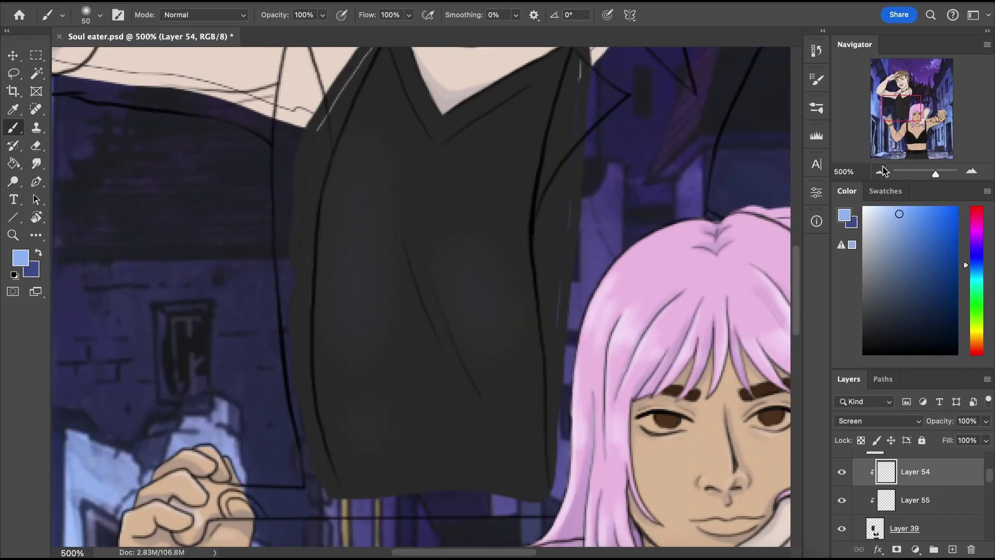
pyautogui.click(880, 171)
pyautogui.moveTo(902, 109); pyautogui.dragTo(916, 148)
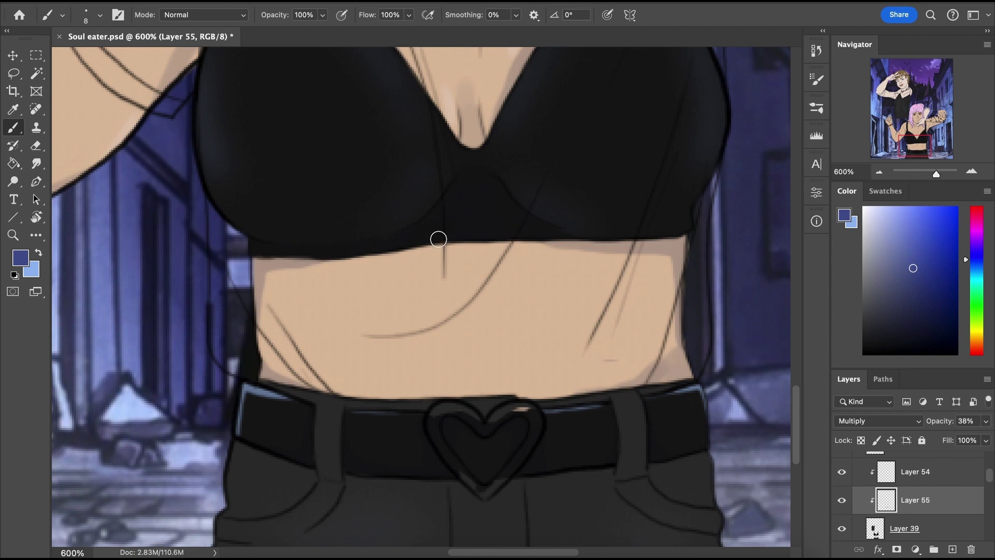
# Shade the woman's black top and the man's tank top on Multiply Layer 55 with the dark blue brush at size 8
pyautogui.click(917, 134)
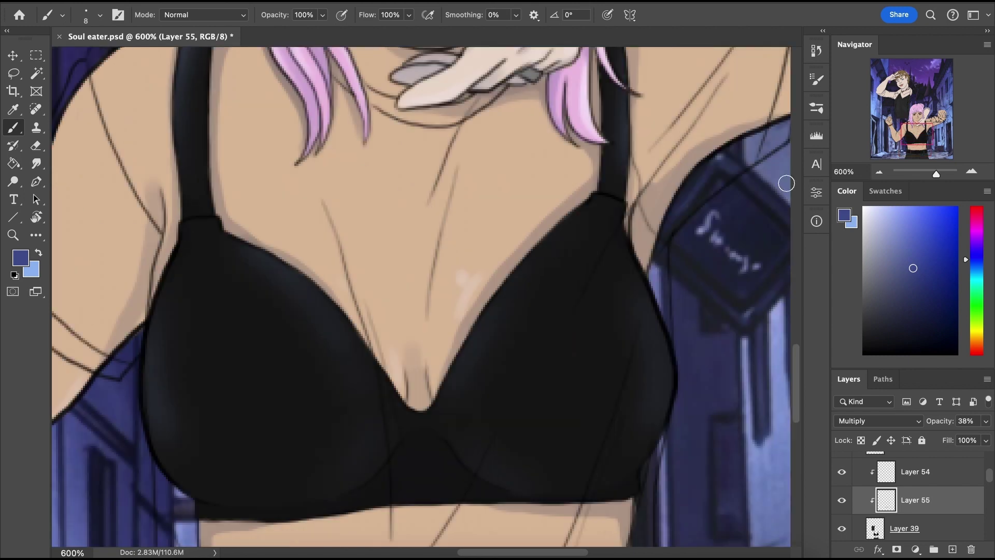
pyautogui.scroll(10, 786, 184)
pyautogui.hscroll(-3, 786, 183)
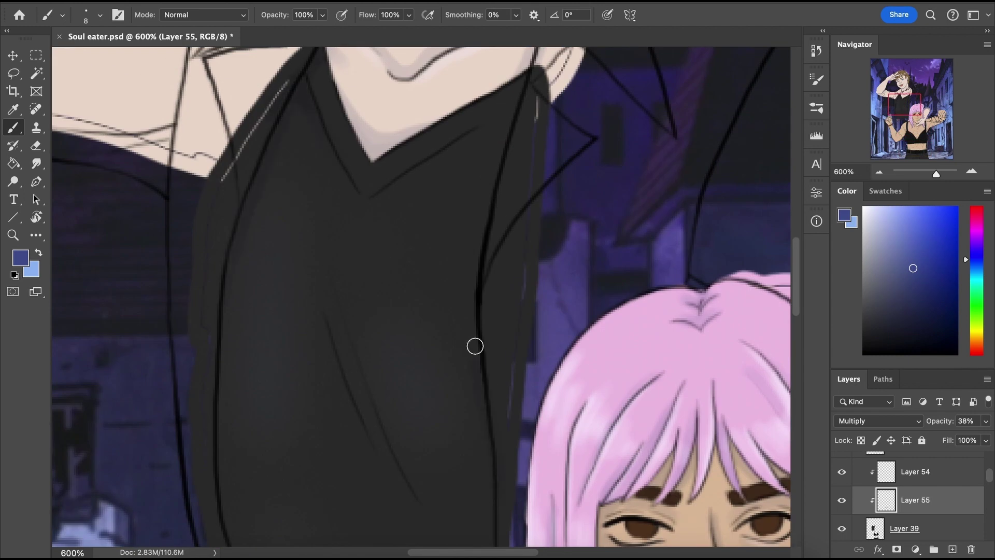
# Shade the woman's black trousers below the belt and around the belt loops and pockets on Layer 55
pyautogui.moveTo(899, 113); pyautogui.dragTo(917, 148)
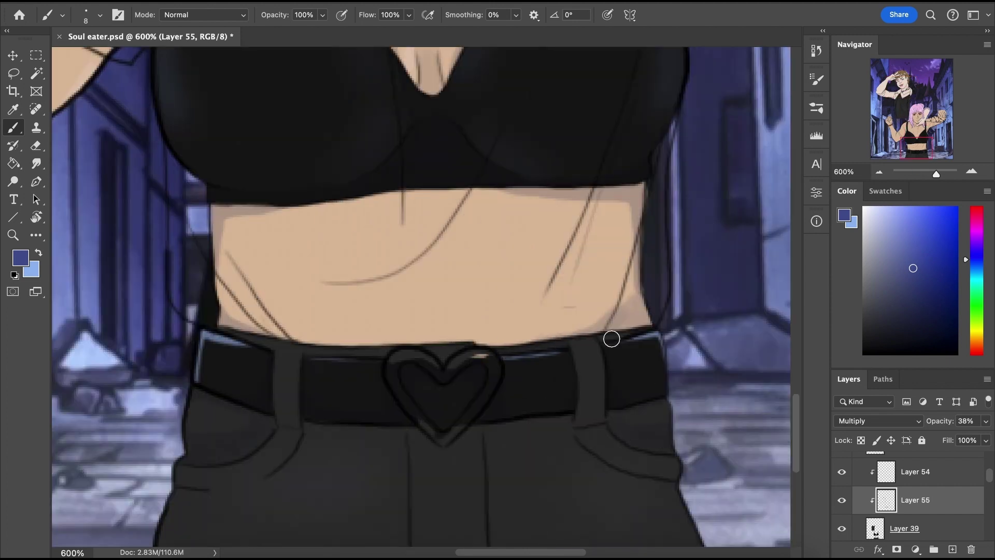
pyautogui.scroll(-3, 419, 358)
pyautogui.hscroll(-1, 420, 359)
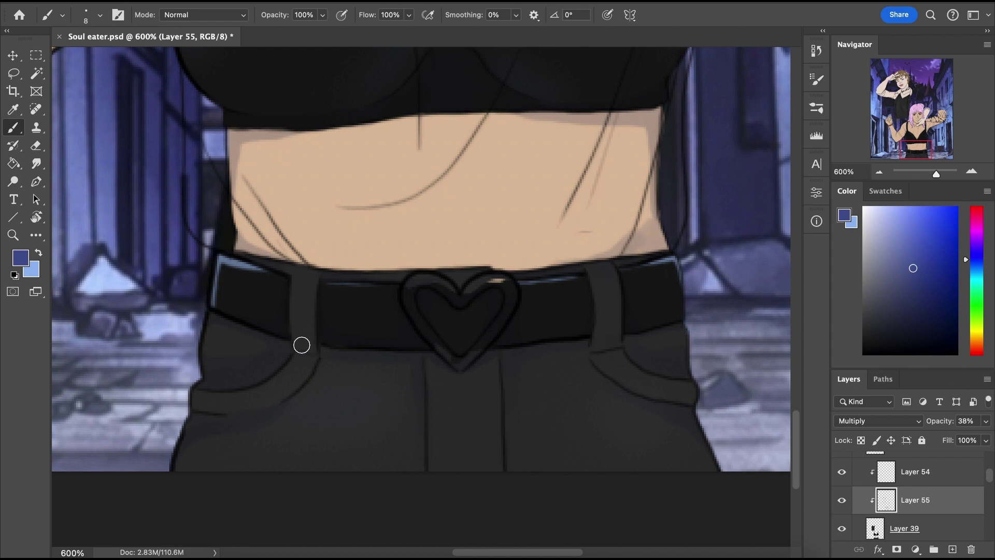
# Add two new layers clipped to Layer 40, one set to Screen and one to Multiply
pyautogui.moveTo(913, 141)
pyautogui.mouseDown()
pyautogui.moveTo(911, 110)
pyautogui.moveTo(904, 134)
pyautogui.mouseUp()
pyautogui.press('super+minus')
pyautogui.press('super+minus')
pyautogui.press('super+minus')
pyautogui.click(842, 493)
pyautogui.click(904, 493)
pyautogui.click(952, 549)
pyautogui.press('super+alt+g')
pyautogui.keyDown('super'); pyautogui.click(952, 549); pyautogui.keyUp('super')
pyautogui.click(879, 421)
pyautogui.click(860, 472)
pyautogui.click(915, 465)
pyautogui.click(879, 421)
pyautogui.click(861, 539)
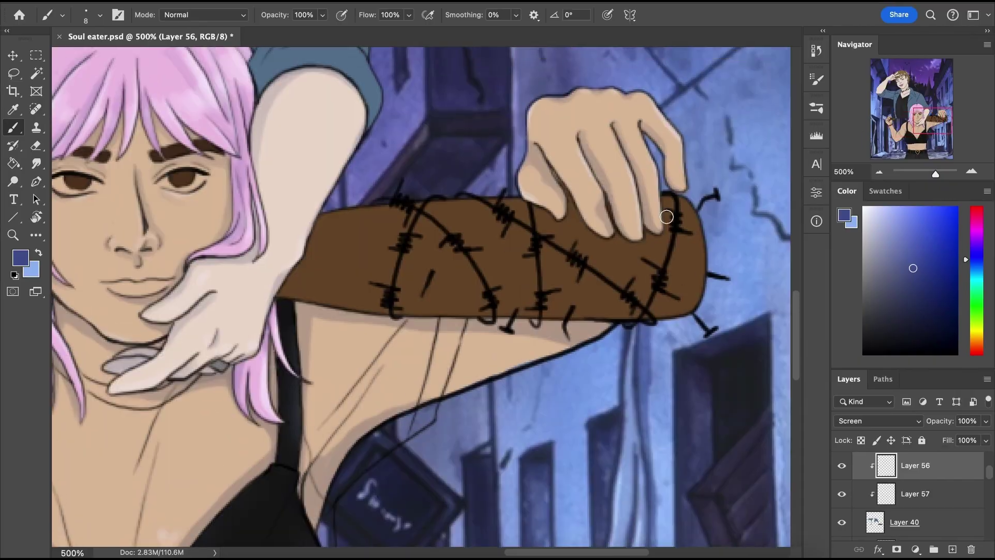
# Highlight the top edge, rounded end and surface of the brown bat with light blue on Screen Layer 56
pyautogui.press('x')
pyautogui.moveTo(324, 213); pyautogui.dragTo(521, 205)
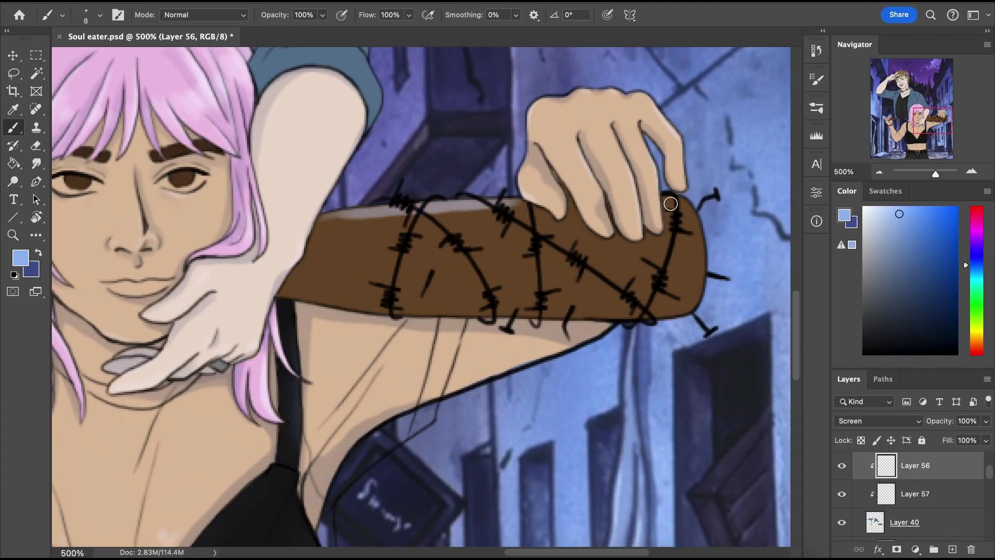
pyautogui.moveTo(669, 200); pyautogui.dragTo(695, 285)
pyautogui.moveTo(396, 300); pyautogui.dragTo(466, 280)
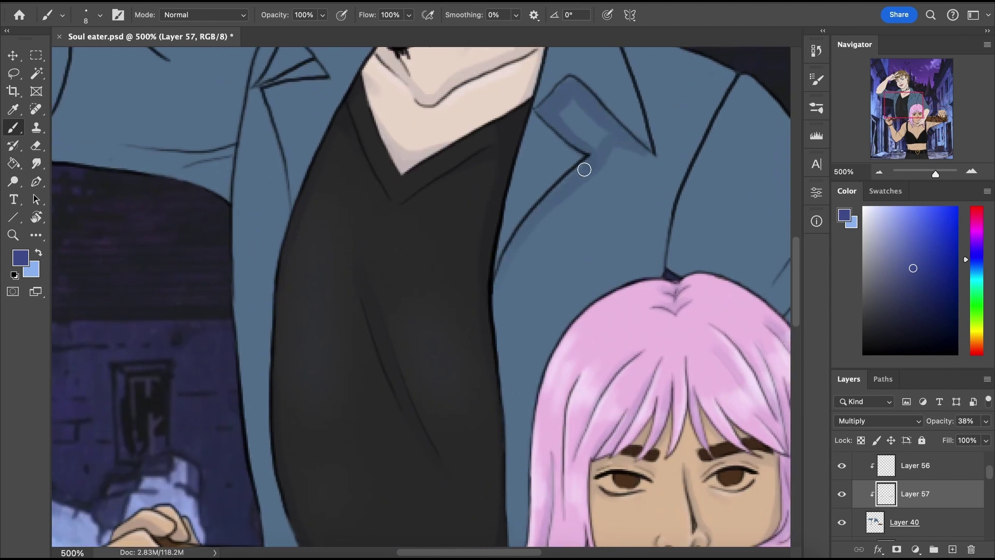
# Shade the man's blue jacket around the collar, lapels, sleeves and rolled cuffs with dark blue on Multiply Layer 57
pyautogui.moveTo(585, 170); pyautogui.dragTo(604, 134)
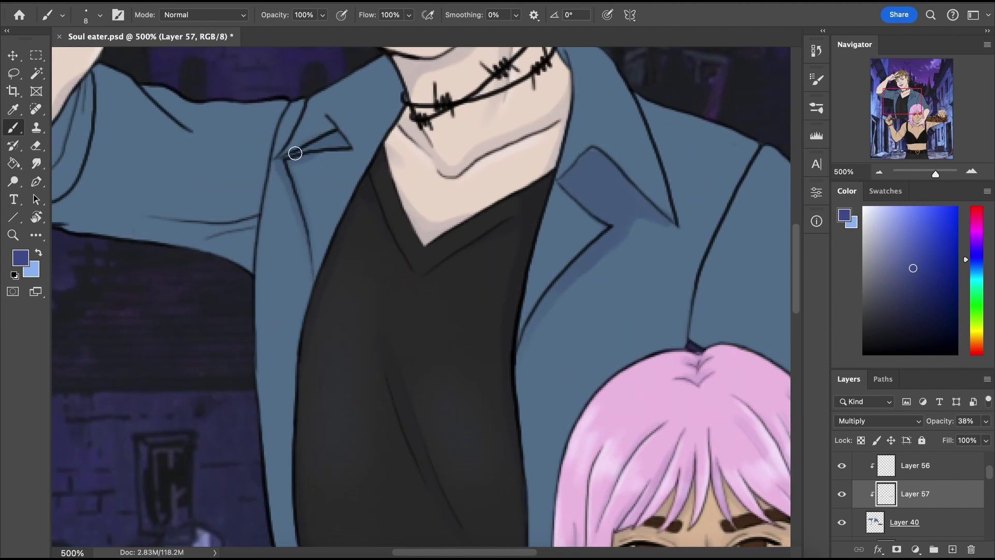
pyautogui.moveTo(377, 155); pyautogui.dragTo(522, 100)
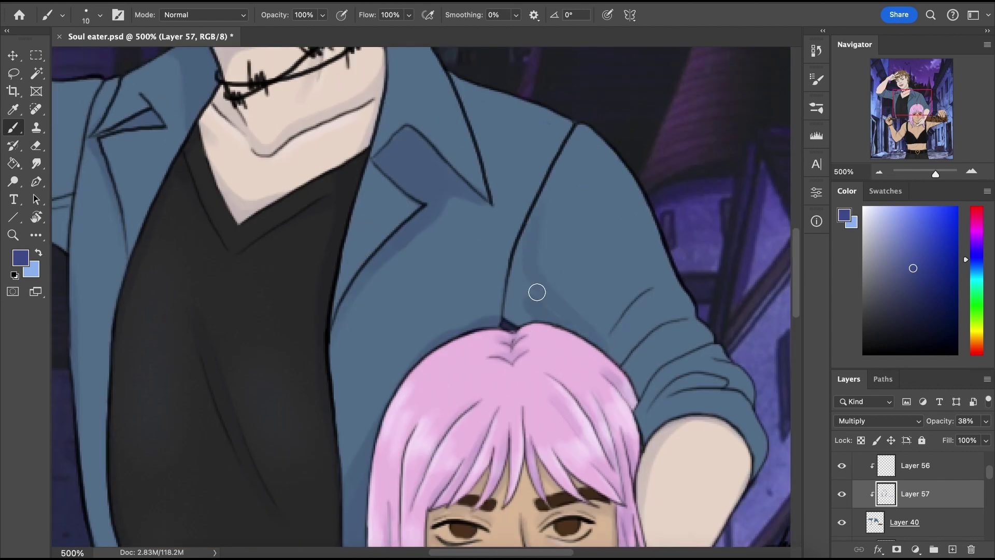
pyautogui.moveTo(537, 292); pyautogui.dragTo(622, 311)
pyautogui.moveTo(629, 365); pyautogui.dragTo(660, 397)
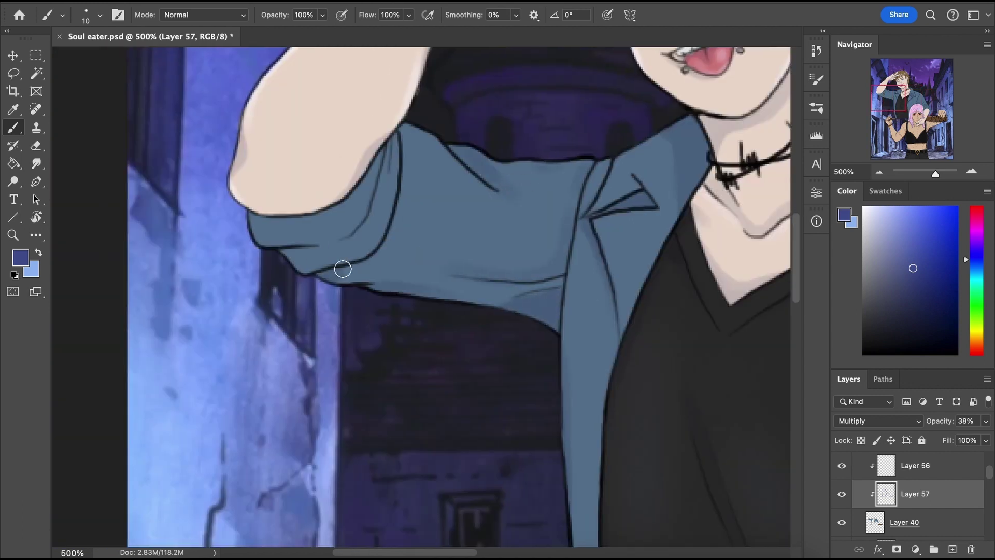
pyautogui.moveTo(343, 269)
pyautogui.mouseDown()
pyautogui.moveTo(363, 252)
pyautogui.moveTo(381, 171)
pyautogui.mouseUp()
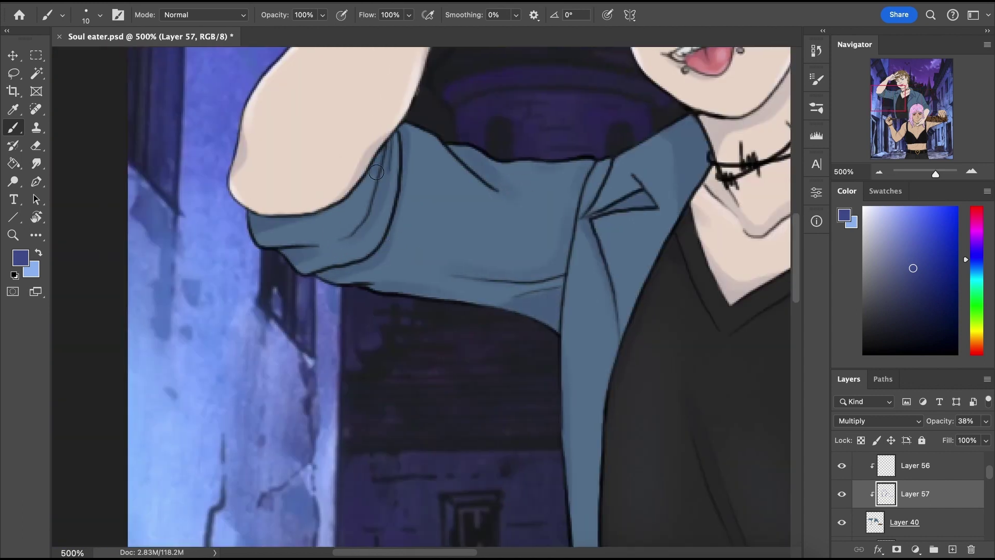
pyautogui.moveTo(381, 171); pyautogui.dragTo(392, 148)
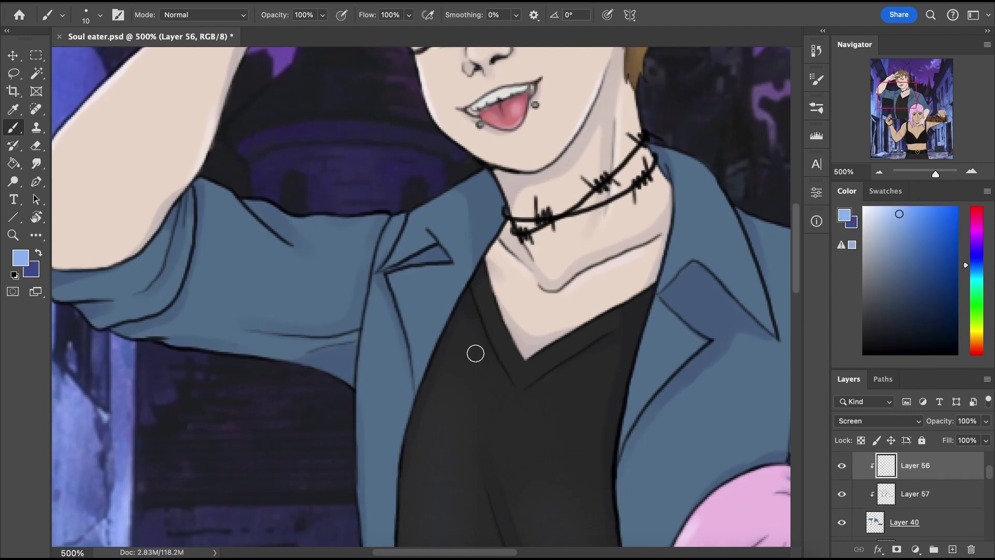
# Highlight the collar and lapels of the man's blue jacket with light blue on Screen Layer 56
pyautogui.moveTo(473, 351)
pyautogui.mouseDown()
pyautogui.moveTo(421, 355)
pyautogui.moveTo(459, 275)
pyautogui.moveTo(419, 226)
pyautogui.moveTo(456, 211)
pyautogui.moveTo(368, 236)
pyautogui.moveTo(414, 233)
pyautogui.moveTo(423, 222)
pyautogui.moveTo(458, 267)
pyautogui.mouseUp()
pyautogui.moveTo(392, 276); pyautogui.dragTo(420, 385)
pyautogui.moveTo(624, 445)
pyautogui.mouseDown()
pyautogui.moveTo(645, 387)
pyautogui.moveTo(627, 442)
pyautogui.moveTo(698, 341)
pyautogui.mouseUp()
pyautogui.moveTo(698, 341); pyautogui.dragTo(656, 302)
pyautogui.moveTo(677, 254)
pyautogui.mouseDown()
pyautogui.moveTo(742, 256)
pyautogui.moveTo(711, 186)
pyautogui.mouseUp()
pyautogui.moveTo(781, 332)
pyautogui.mouseDown()
pyautogui.moveTo(780, 302)
pyautogui.moveTo(739, 206)
pyautogui.mouseUp()
pyautogui.moveTo(662, 279); pyautogui.dragTo(761, 315)
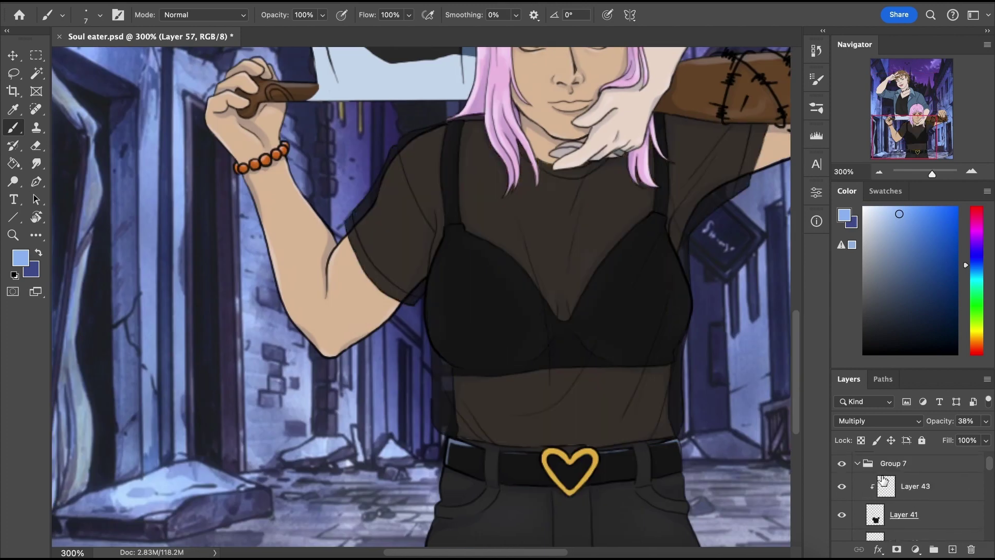
# Lower the opacity of Multiply Layer 43 above Layer 41, enlarge the brush and swap the foreground and background colours
pyautogui.click(883, 481)
pyautogui.click(879, 420)
pyautogui.click(854, 453)
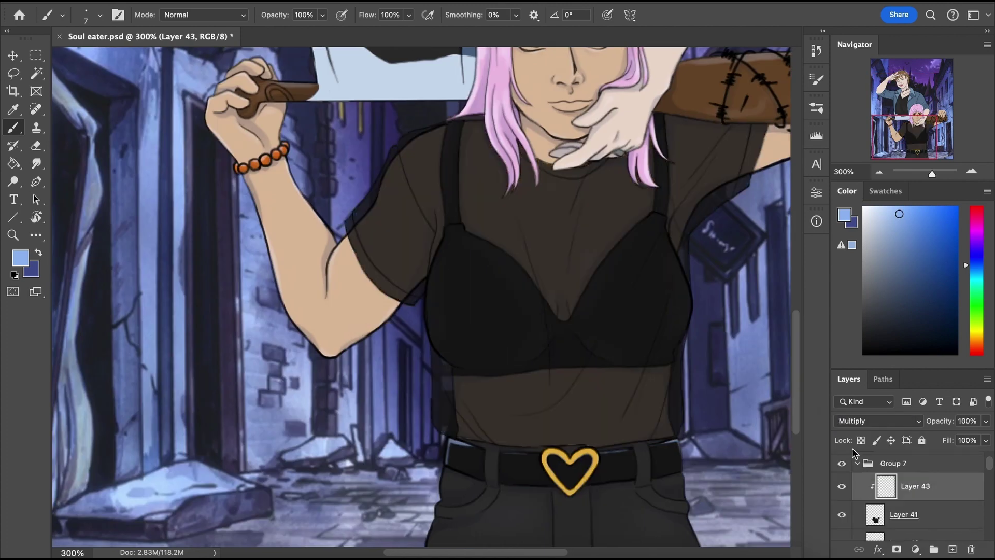
pyautogui.click(986, 421)
pyautogui.moveTo(982, 447); pyautogui.dragTo(913, 447)
pyautogui.press(']')
pyautogui.press(']')
pyautogui.press(']')
pyautogui.press(']')
pyautogui.press(']')
pyautogui.press('x')
# Duplicate glow Layer 42 above Group 4 and add a new layer clipped to the line art inside Group 4
pyautogui.moveTo(932, 174); pyautogui.dragTo(936, 175)
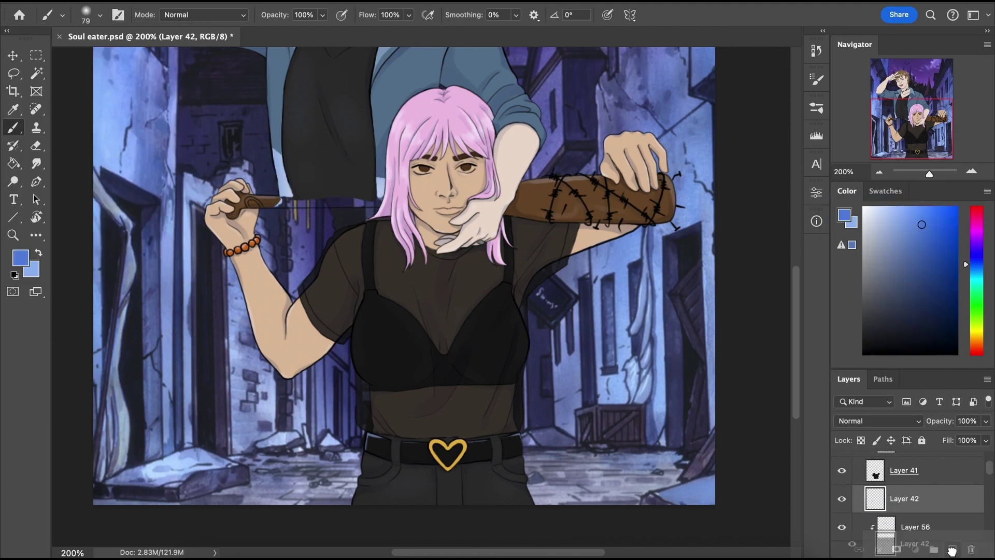
pyautogui.moveTo(953, 549); pyautogui.dragTo(952, 550)
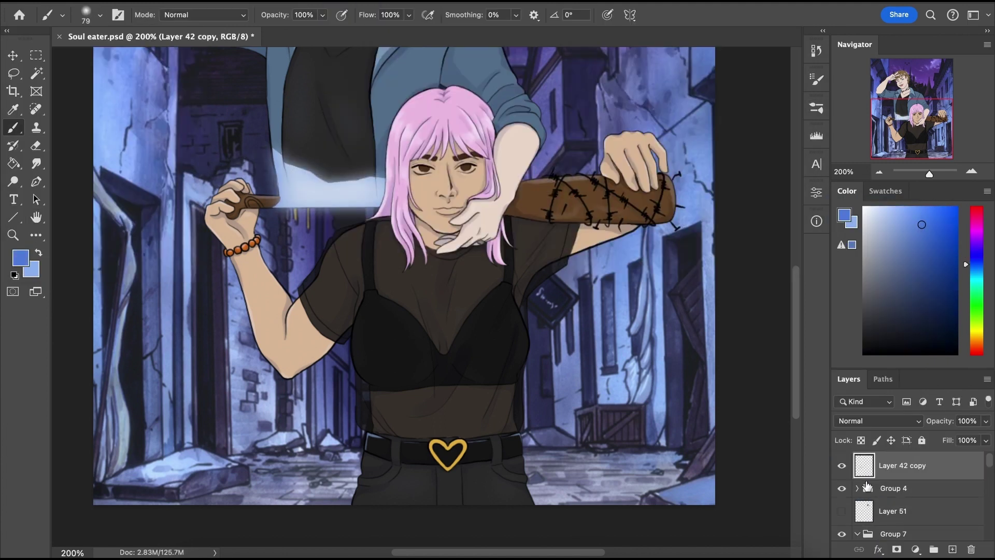
pyautogui.click(868, 487)
pyautogui.click(858, 488)
pyautogui.click(877, 531)
pyautogui.click(952, 549)
pyautogui.press('super+alt+g')
# Recolour the outlines of the woman's pink hair dark purple on clipped Layer 58 with the size 8 brush
pyautogui.press('super+plus')
pyautogui.press('super+plus')
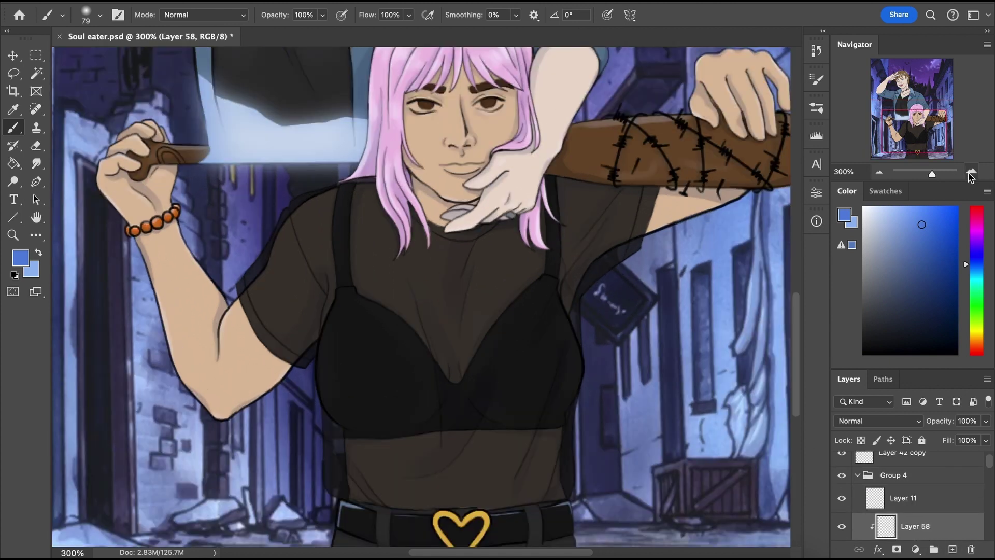
pyautogui.scroll(6, 421, 297)
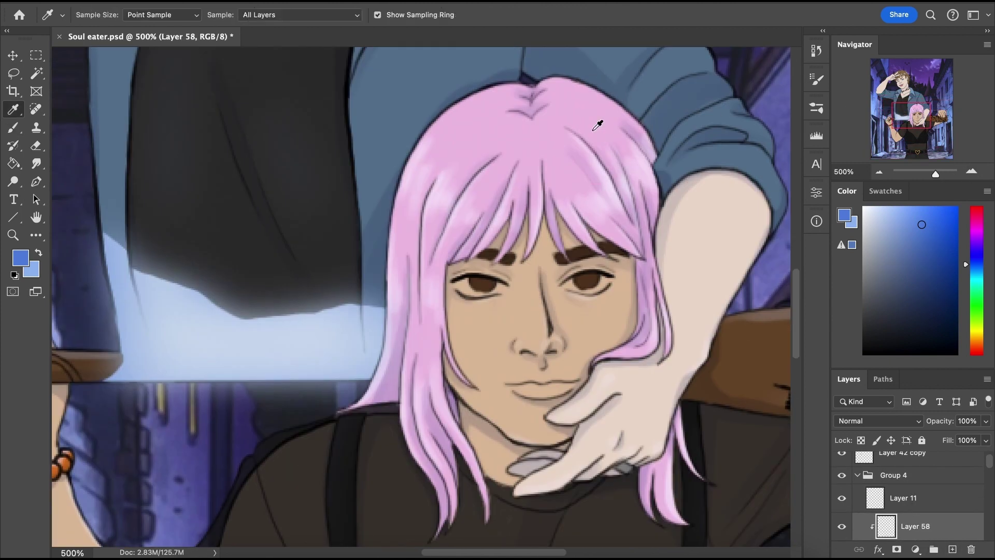
pyautogui.click(100, 14)
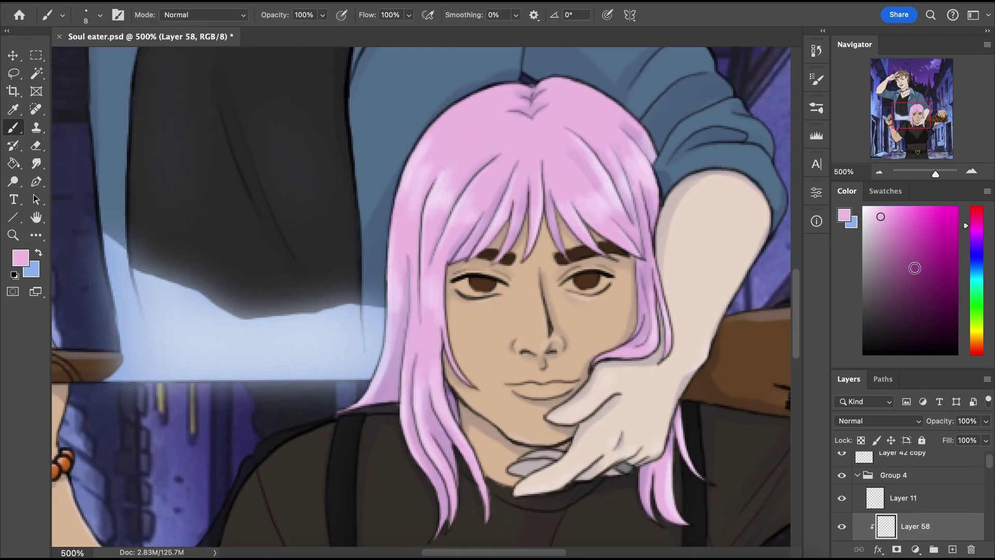
pyautogui.moveTo(510, 86)
pyautogui.mouseDown()
pyautogui.moveTo(393, 221)
pyautogui.moveTo(358, 402)
pyautogui.mouseUp()
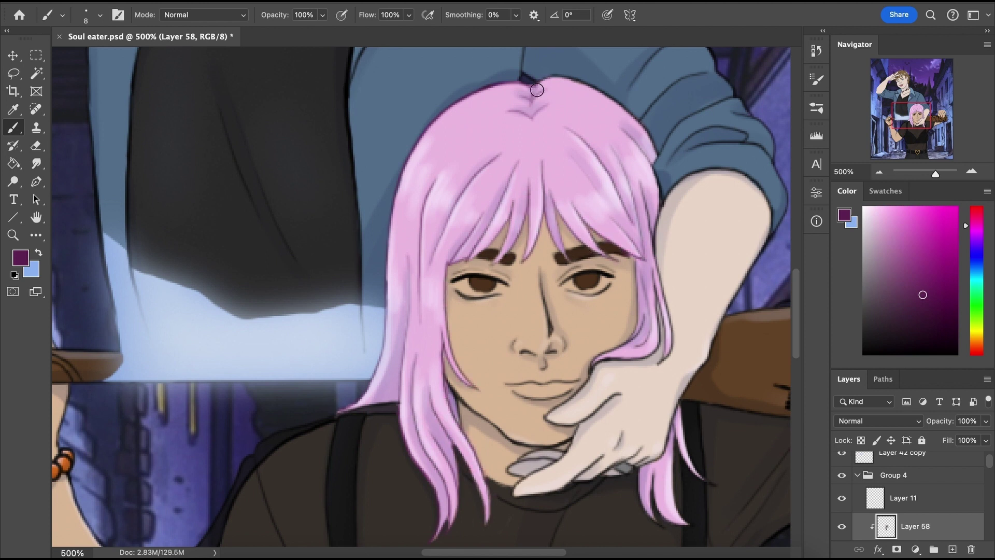
pyautogui.moveTo(646, 237)
pyautogui.mouseDown()
pyautogui.moveTo(655, 305)
pyautogui.moveTo(593, 361)
pyautogui.mouseUp()
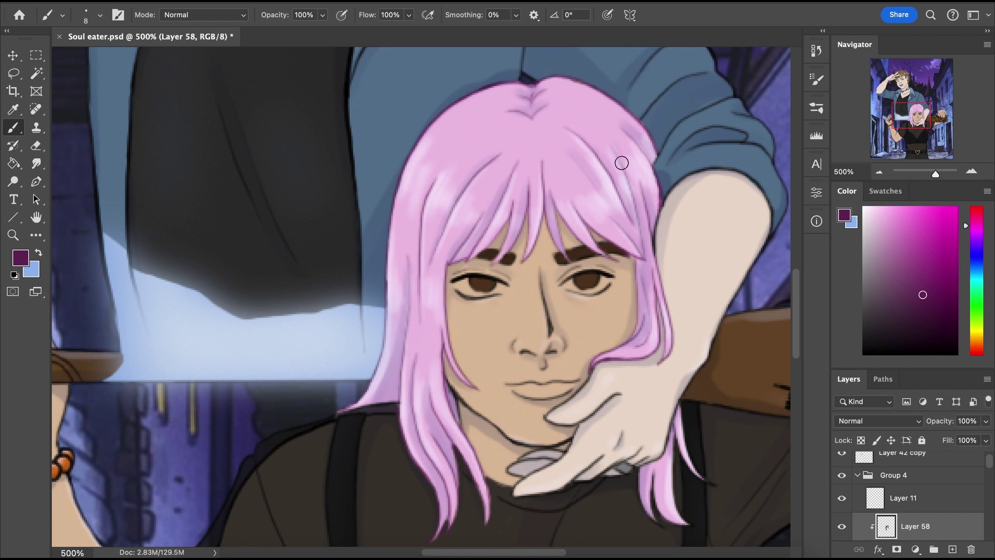
pyautogui.press('super+plus')
pyautogui.moveTo(685, 524); pyautogui.dragTo(583, 359)
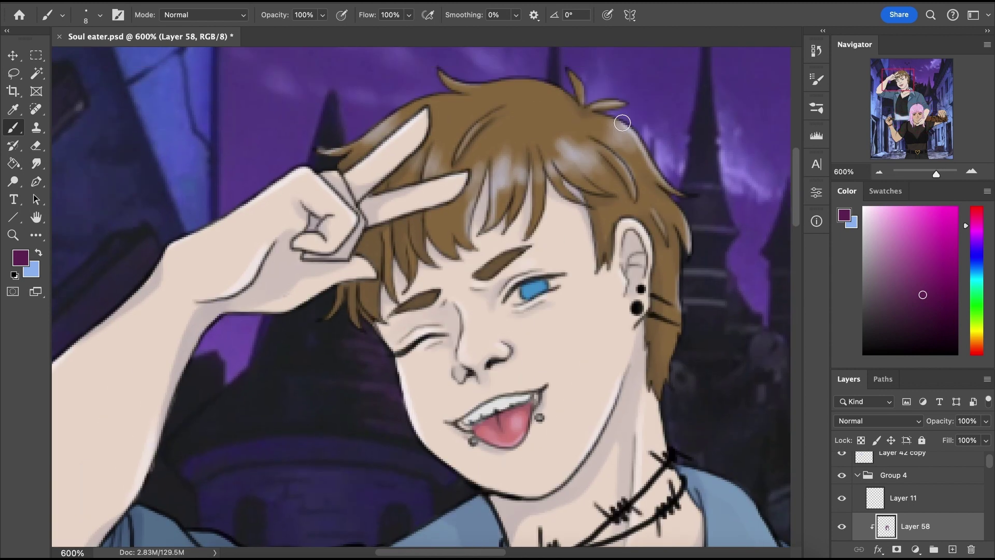
# Recolour the outlines of the man's hair dark brown on Layer 58
pyautogui.keyDown('alt'); pyautogui.click(636, 144); pyautogui.keyUp('alt')
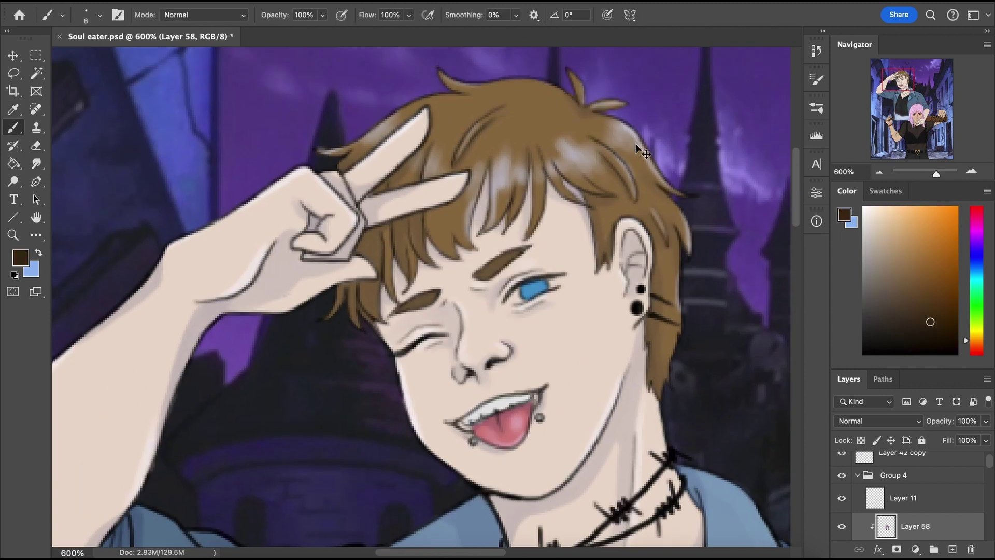
pyautogui.scroll(-15, 635, 144)
pyautogui.scroll(15, 636, 144)
# Recolour the lines of the man's blue eye dark blue and those of his tongue dark red on Layer 58
pyautogui.keyDown('alt'); pyautogui.click(389, 281); pyautogui.keyUp('alt')
pyautogui.click(937, 262)
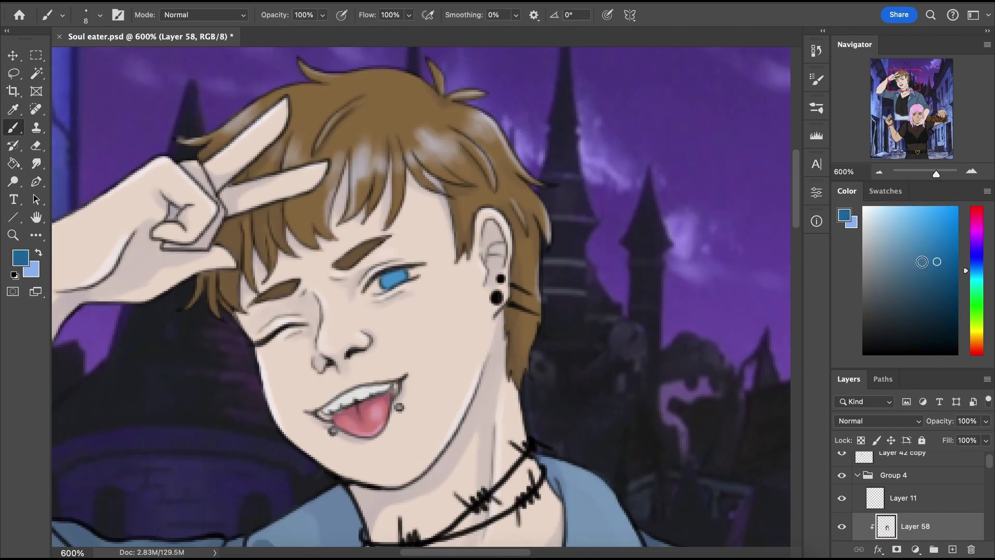
pyautogui.scroll(-10, 580, 283)
pyautogui.scroll(4, 580, 283)
pyautogui.keyDown('alt'); pyautogui.click(465, 249); pyautogui.keyUp('alt')
pyautogui.click(912, 273)
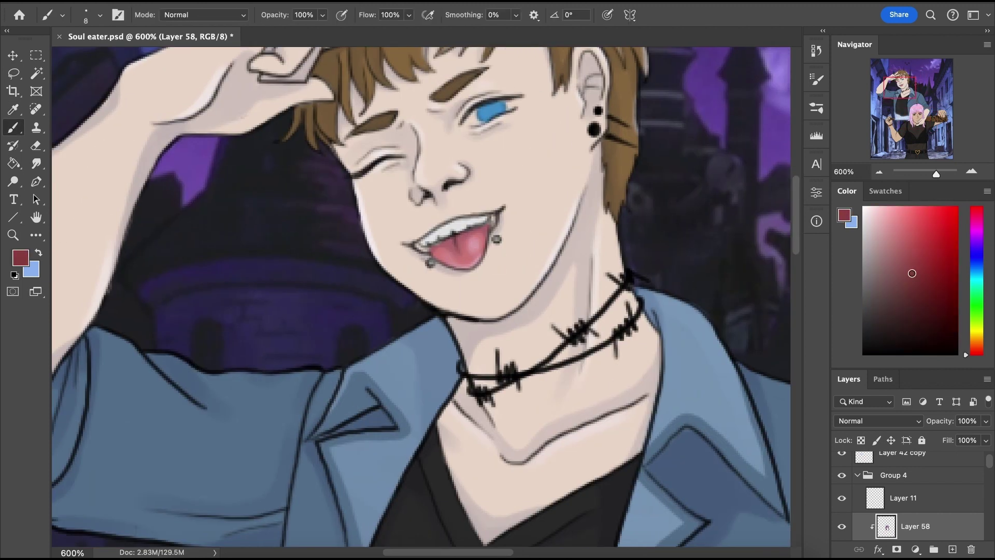
pyautogui.moveTo(455, 234); pyautogui.dragTo(458, 249)
# Recolour the skin outlines of the man's face, neck, arms and hands brown on Layer 58, sampling his skin for the base hue
pyautogui.scroll(3, 720, 256)
pyautogui.keyDown('alt'); pyautogui.click(622, 265); pyautogui.keyUp('alt')
pyautogui.click(890, 260)
pyautogui.moveTo(621, 248); pyautogui.dragTo(543, 375)
pyautogui.click(893, 291)
pyautogui.moveTo(614, 264); pyautogui.dragTo(513, 378)
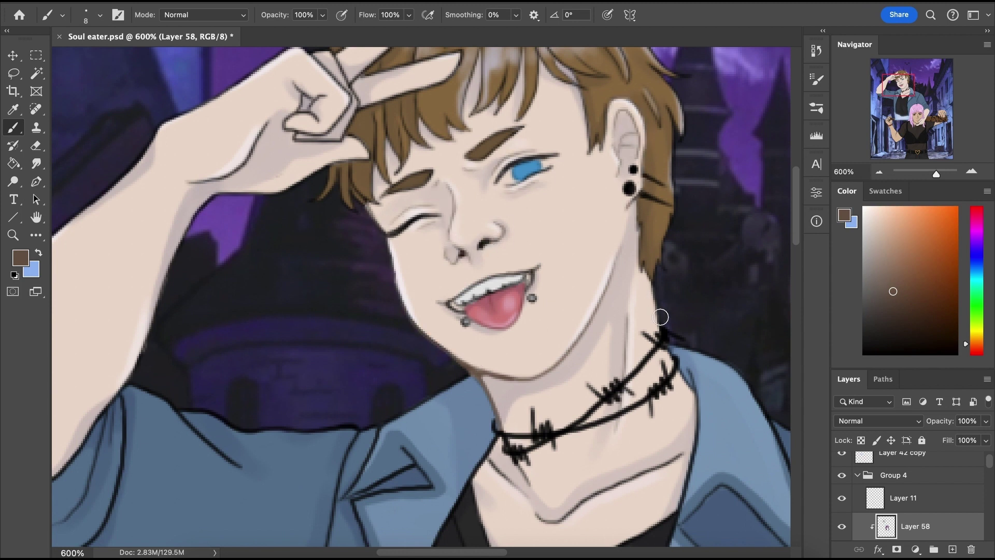
pyautogui.scroll(3, 494, 463)
pyautogui.hscroll(-4, 493, 463)
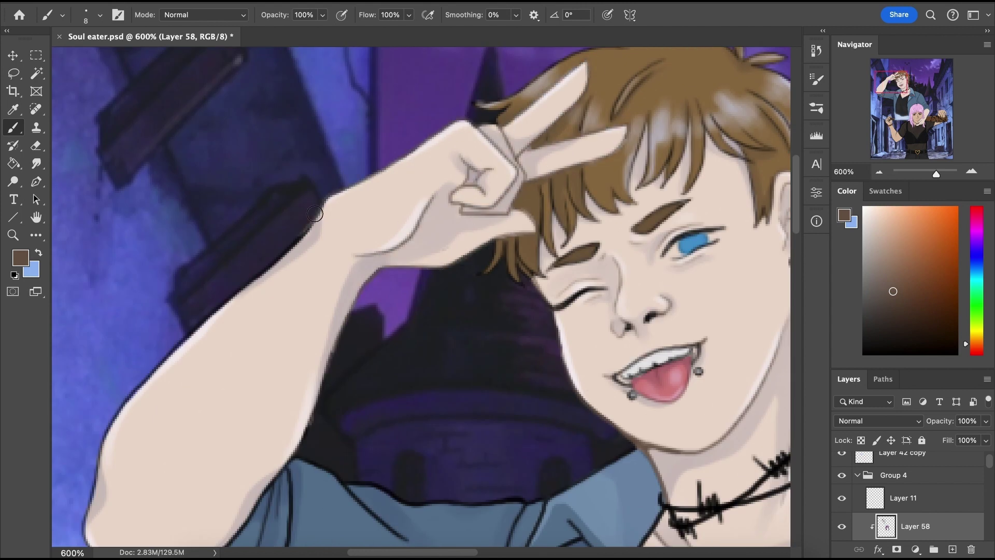
pyautogui.scroll(-3, 425, 251)
pyautogui.hscroll(-2, 425, 251)
pyautogui.hscroll(5, 231, 416)
pyautogui.scroll(-5, 699, 186)
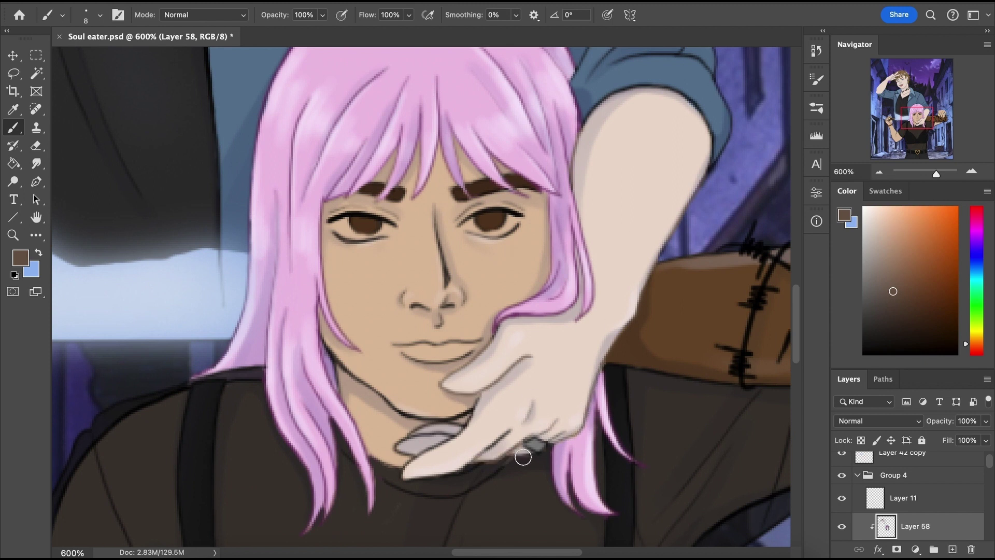
# Recolour the outlines of the man's jacket collar, lapels and front edges dark blue on Layer 58
pyautogui.moveTo(917, 118)
pyautogui.mouseDown()
pyautogui.moveTo(907, 88)
pyautogui.moveTo(911, 98)
pyautogui.mouseUp()
pyautogui.keyDown('alt'); pyautogui.click(671, 453); pyautogui.keyUp('alt')
pyautogui.click(911, 303)
pyautogui.moveTo(363, 458); pyautogui.dragTo(411, 245)
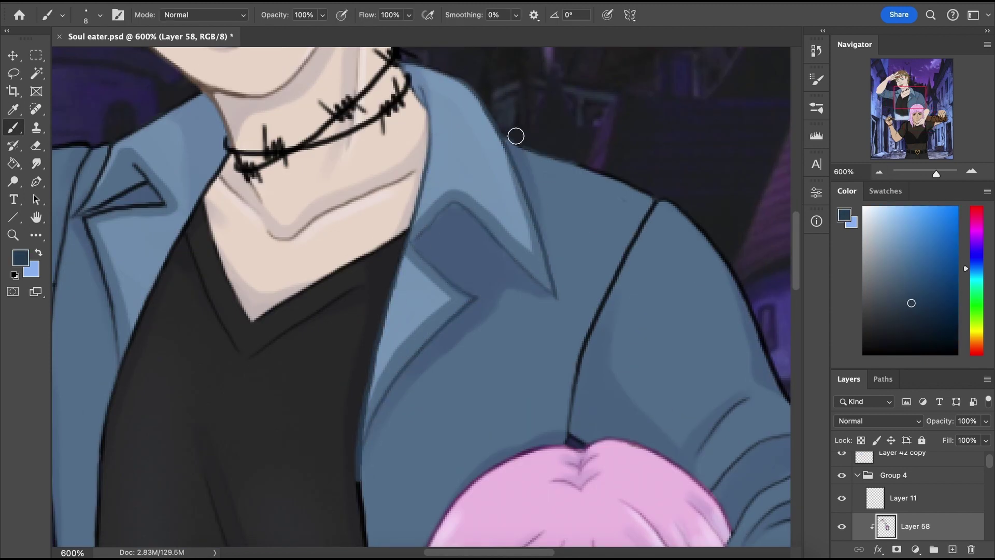
pyautogui.scroll(-5, 499, 378)
pyautogui.hscroll(-3, 472, 358)
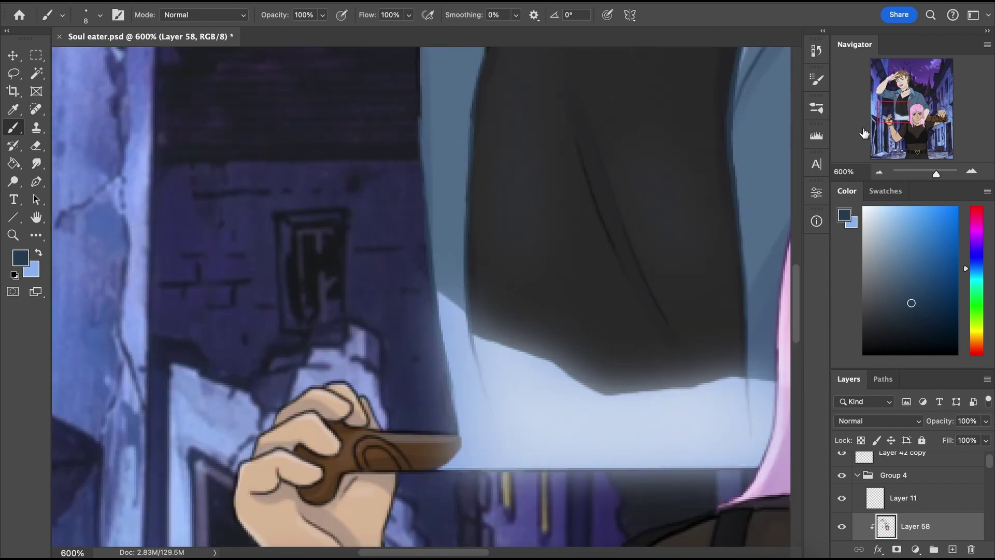
# Recolour the outlines of the man's jacket sleeves and rolled cuffs dark blue on Layer 58
pyautogui.scroll(3, 472, 358)
pyautogui.scroll(1, 703, 129)
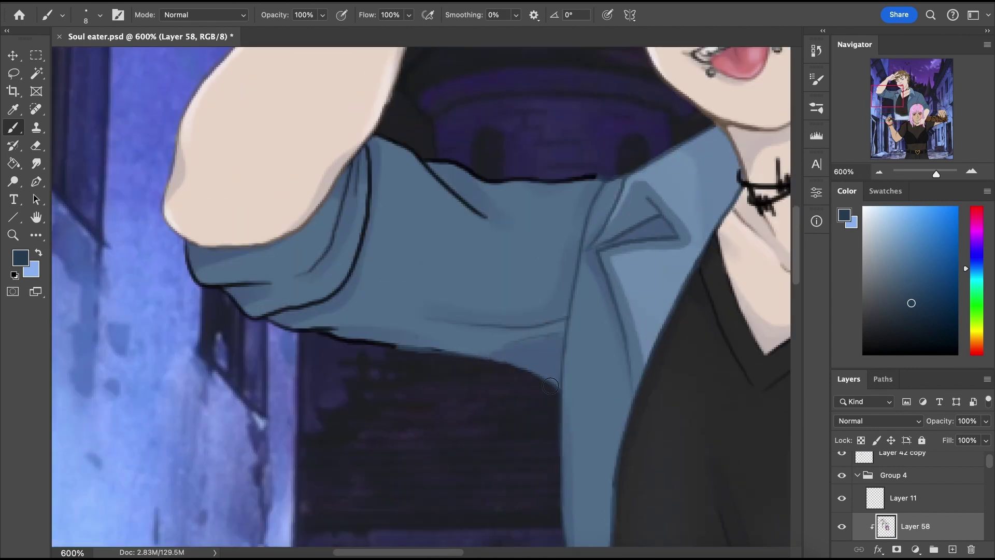
pyautogui.scroll(-3, 593, 178)
pyautogui.hscroll(5, 593, 177)
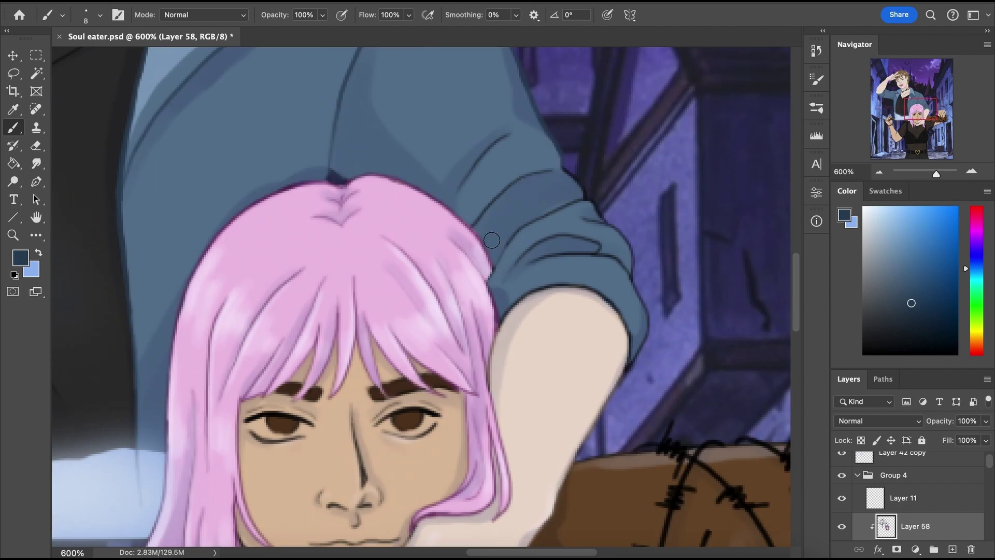
pyautogui.moveTo(613, 311); pyautogui.dragTo(629, 366)
pyautogui.moveTo(647, 311); pyautogui.dragTo(617, 257)
# Recolour the side and lower edges of the glowing blade beside the wooden handle light blue on Layer 58
pyautogui.hscroll(-5, 622, 282)
pyautogui.click(864, 207)
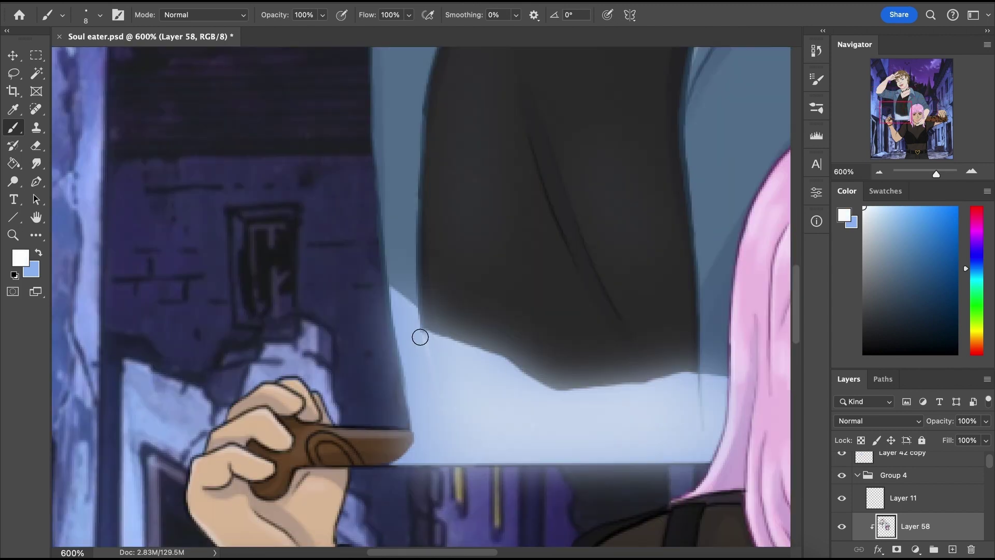
pyautogui.moveTo(384, 284); pyautogui.dragTo(408, 430)
pyautogui.moveTo(389, 466); pyautogui.dragTo(589, 465)
pyautogui.click(906, 221)
pyautogui.moveTo(606, 465); pyautogui.dragTo(430, 466)
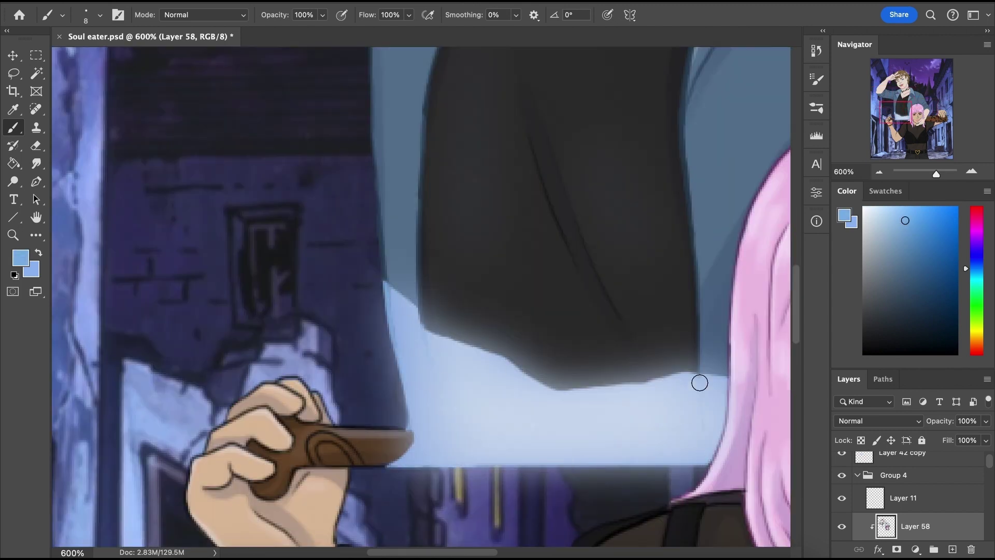
# Recolour the lines of the woman's nose and jaw dark brown on Layer 58, sampling her skin for the base hue
pyautogui.hscroll(5, 700, 383)
pyautogui.scroll(-3, 631, 253)
pyautogui.keyDown('alt'); pyautogui.click(631, 252); pyautogui.keyUp('alt')
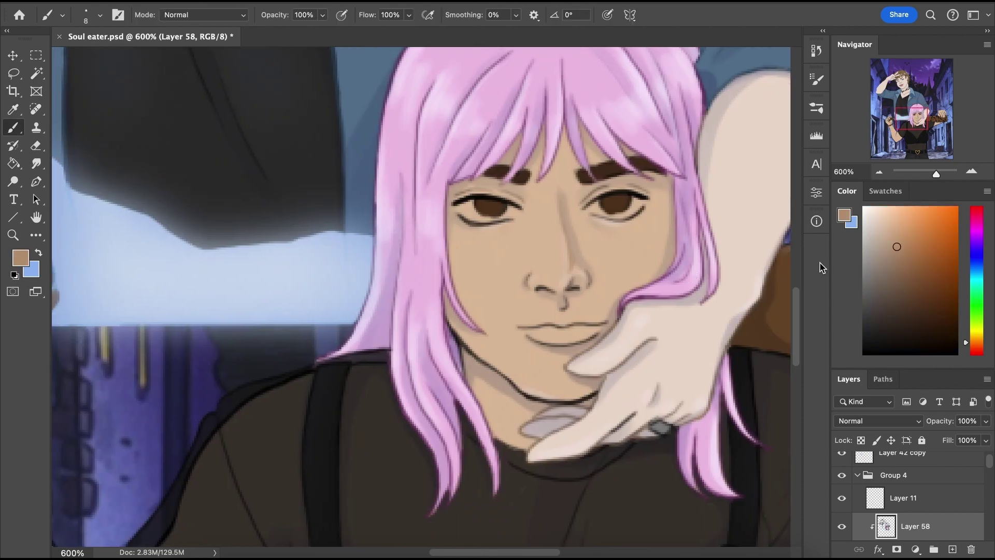
pyautogui.click(901, 279)
pyautogui.moveTo(561, 196); pyautogui.dragTo(572, 276)
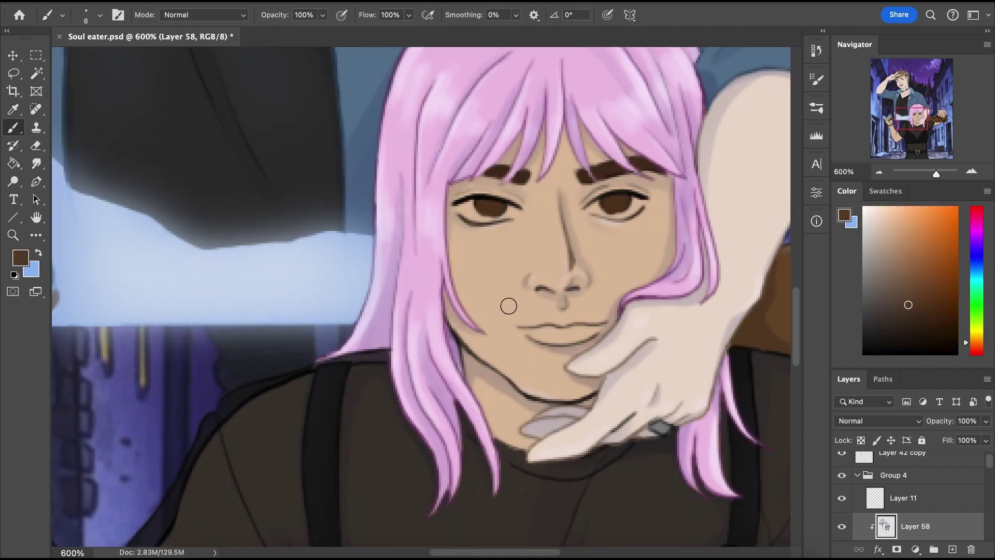
pyautogui.moveTo(453, 317); pyautogui.dragTo(591, 392)
# Recolour the outlines of the woman's raised arm and of her hand gripping the wooden handle dark brown on Layer 58
pyautogui.scroll(-5, 394, 320)
pyautogui.hscroll(-5, 394, 320)
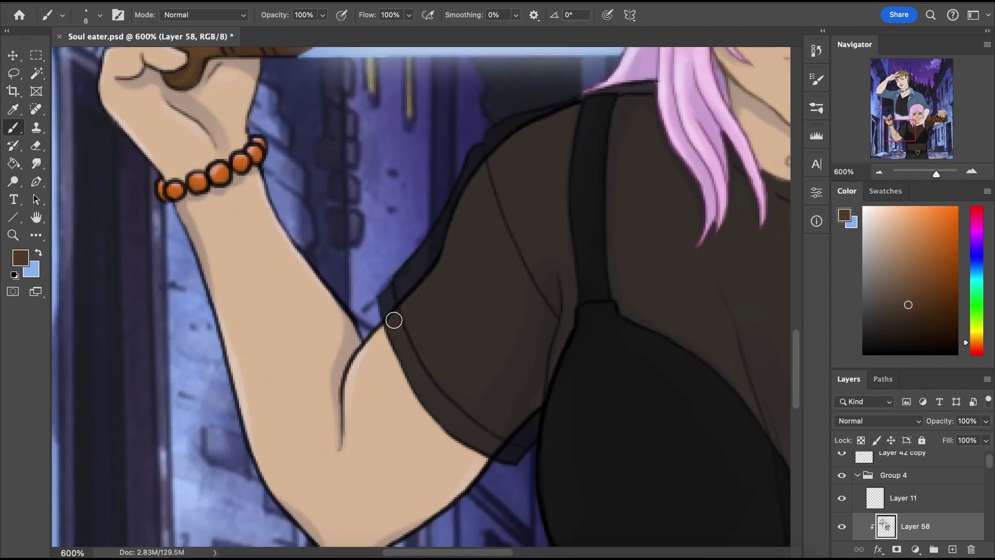
pyautogui.scroll(-2, 353, 394)
pyautogui.hscroll(-1, 352, 394)
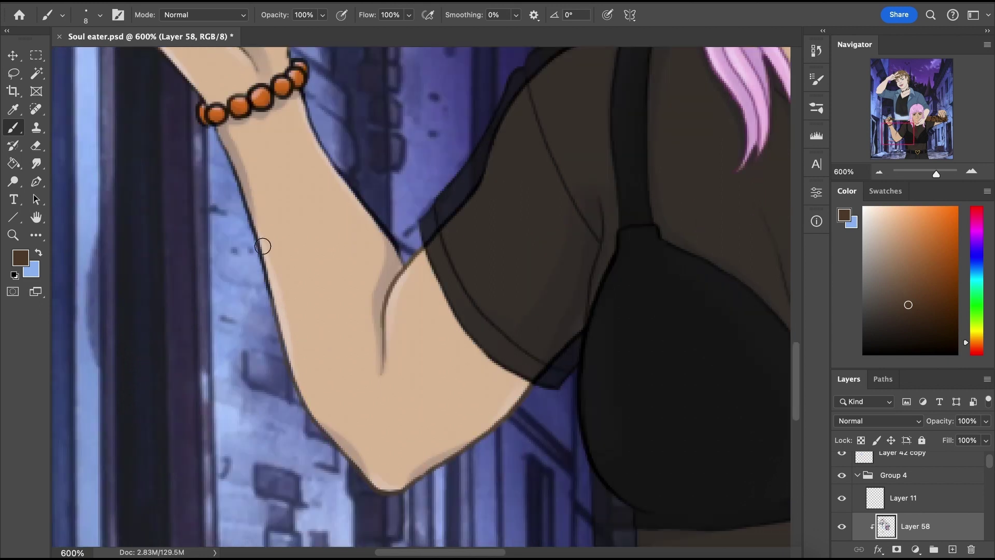
pyautogui.scroll(5, 484, 292)
pyautogui.hscroll(-5, 484, 292)
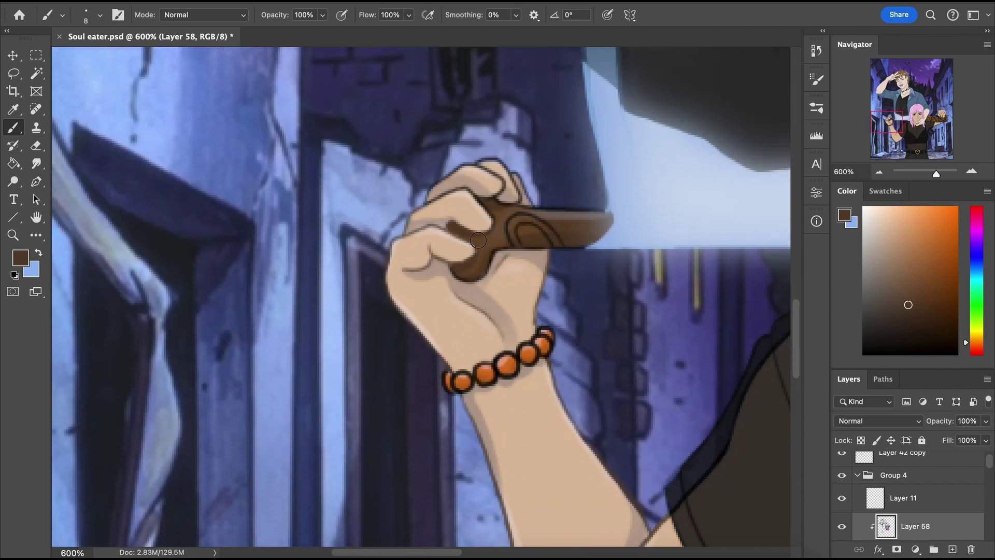
# Recolour the outlines of the woman's other hand and forearm around the bat dark brown on Layer 58
pyautogui.hscroll(10, 498, 171)
pyautogui.scroll(2, 497, 171)
pyautogui.moveTo(652, 226)
pyautogui.mouseDown()
pyautogui.moveTo(511, 131)
pyautogui.moveTo(558, 219)
pyautogui.mouseUp()
pyautogui.hscroll(-10, 558, 220)
pyautogui.scroll(-4, 558, 220)
# Sample a very dark brown from the woman's shirt, add a new layer clipped to Layer 11, and reselect Layer 58
pyautogui.keyDown('alt'); pyautogui.click(557, 366); pyautogui.keyUp('alt')
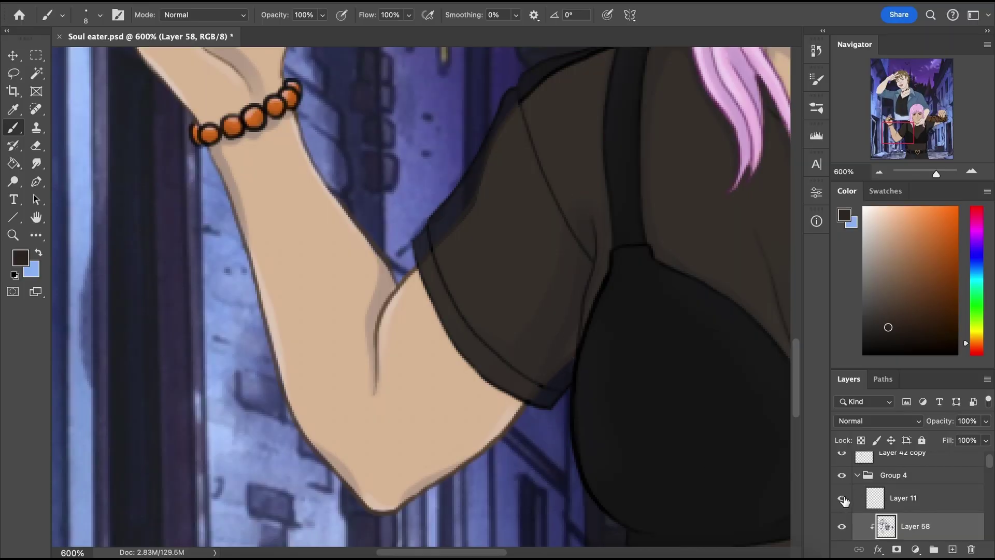
pyautogui.click(904, 498)
pyautogui.click(953, 550)
pyautogui.keyDown('alt'); pyautogui.click(895, 512); pyautogui.keyUp('alt')
pyautogui.scroll(-2, 916, 497)
pyautogui.click(915, 515)
# Recolour the sleeve, neckline and fold lines of the woman's sheer shirt very dark brown on Layer 58
pyautogui.scroll(5, 526, 151)
pyautogui.hscroll(3, 526, 151)
pyautogui.moveTo(464, 220); pyautogui.dragTo(446, 225)
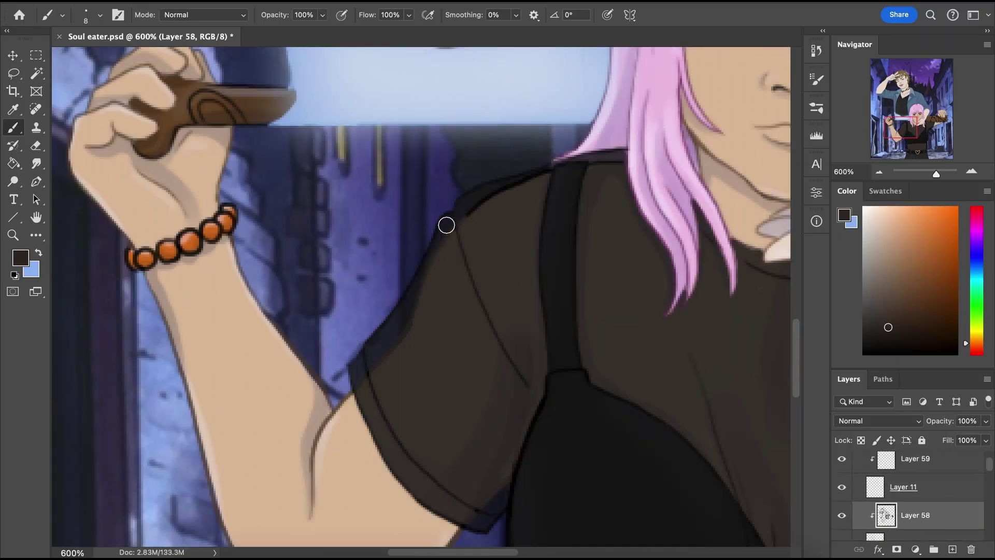
pyautogui.scroll(-3, 509, 346)
pyautogui.hscroll(4, 509, 346)
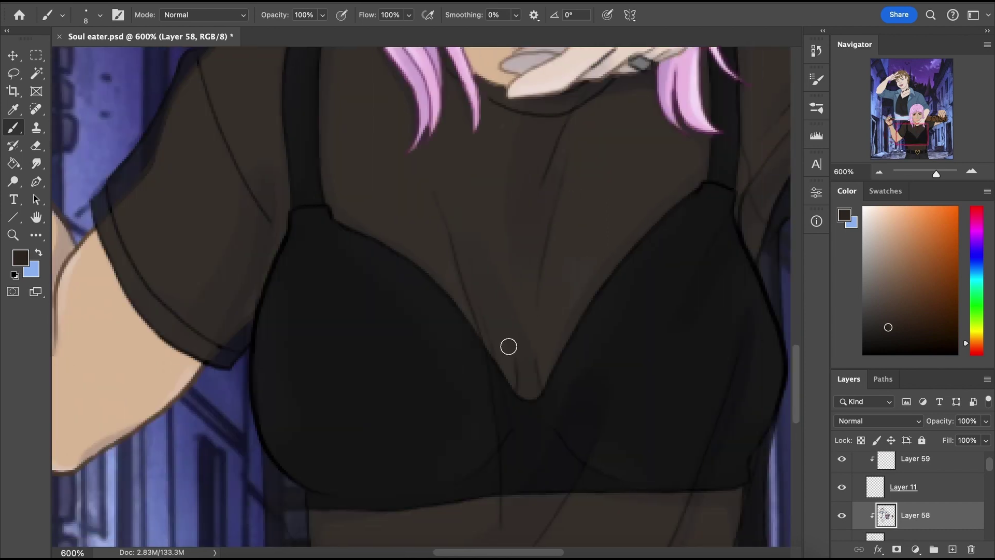
pyautogui.hscroll(4, 537, 374)
pyautogui.hscroll(-8, 342, 338)
pyautogui.scroll(3, 343, 337)
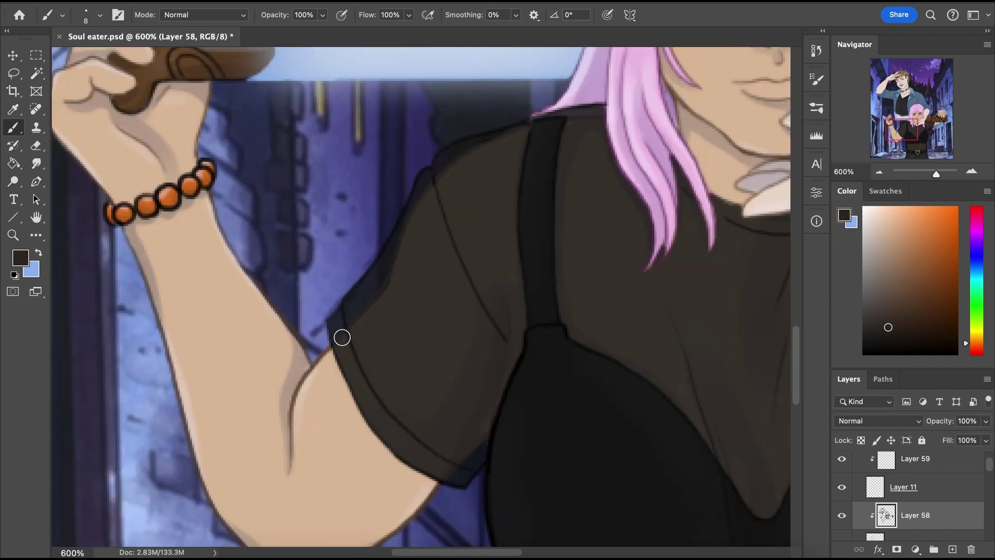
pyautogui.scroll(-3, 662, 302)
pyautogui.hscroll(4, 662, 302)
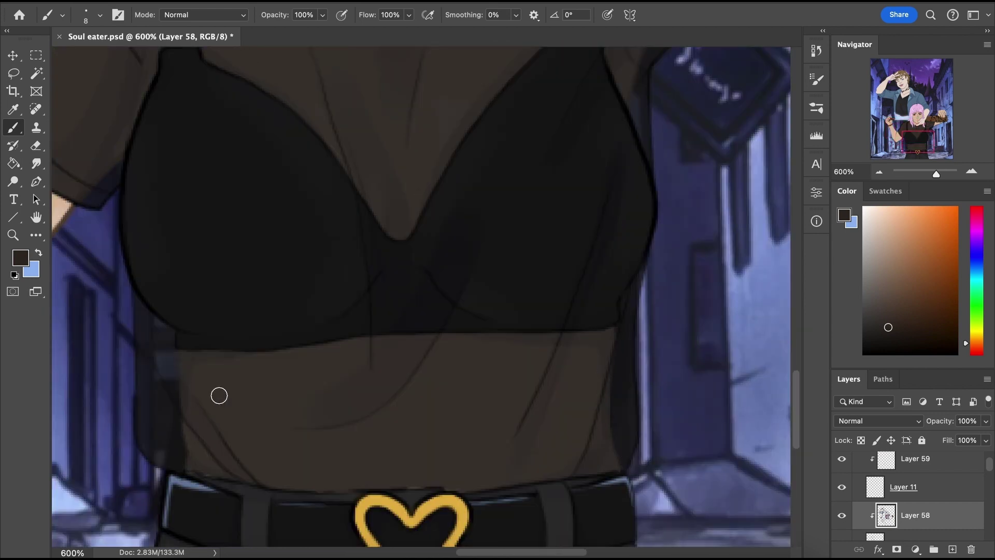
# Recolour the outline of the heart-shaped belt buckle dark gold on Layer 58 and undo the last stroke
pyautogui.scroll(-3, 219, 395)
pyautogui.hscroll(-2, 218, 396)
pyautogui.keyDown('alt'); pyautogui.click(507, 373); pyautogui.keyUp('alt')
pyautogui.moveTo(517, 333); pyautogui.dragTo(572, 335)
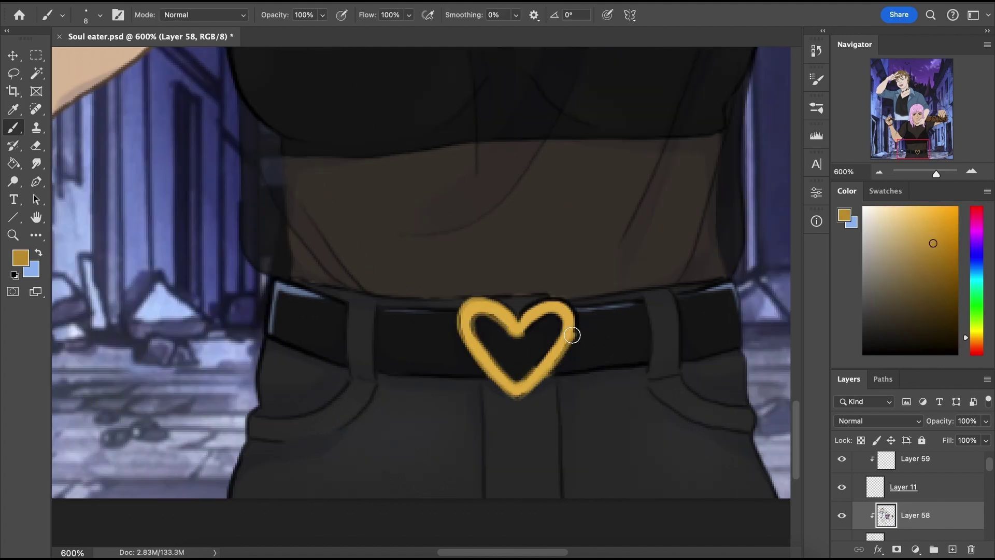
pyautogui.press('super+z')
# Merge the clipped line colour layers into their line art, Layer 58 into Layer 10 and Layer 59 into Layer 11
pyautogui.scroll(6, 548, 363)
pyautogui.doubleClick(880, 172)
pyautogui.doubleClick(879, 171)
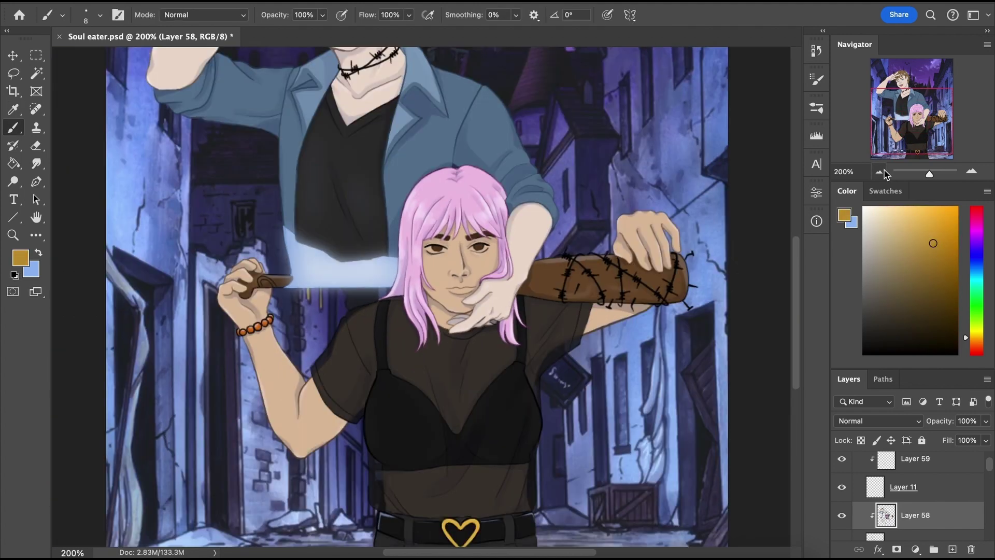
pyautogui.scroll(3, 726, 332)
pyautogui.press('super+e')
pyautogui.click(916, 459)
pyautogui.press('super+e')
pyautogui.press('super+z')
pyautogui.click(842, 471)
pyautogui.click(841, 470)
pyautogui.press('super+e')
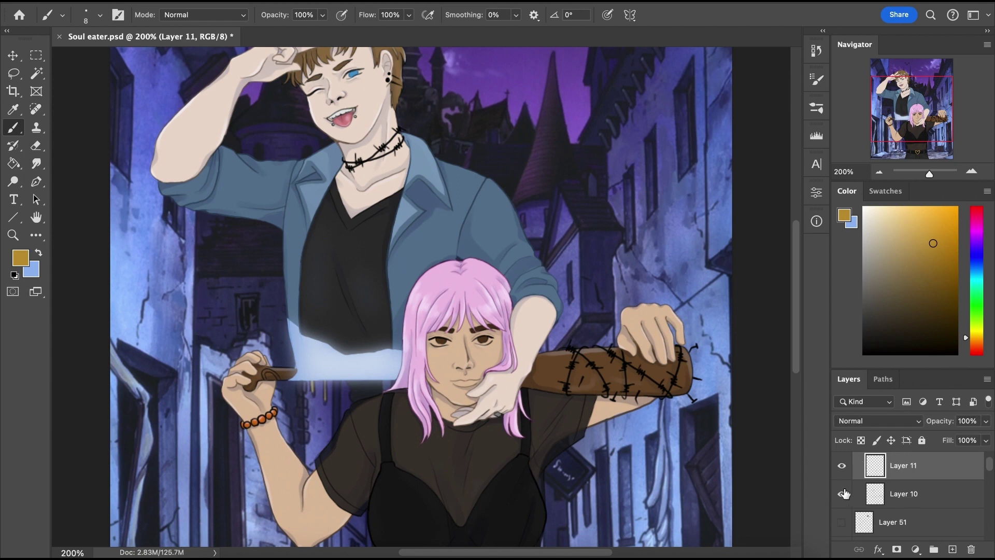
# Locate the woman's skin layer by toggling layer visibility and select Layer 49 clipped above it
pyautogui.click(858, 466)
pyautogui.click(841, 492)
pyautogui.click(842, 491)
pyautogui.scroll(-2, 871, 519)
pyautogui.scroll(-2, 875, 529)
pyautogui.scroll(-5, 570, 363)
pyautogui.scroll(-8, 861, 505)
pyautogui.click(842, 503)
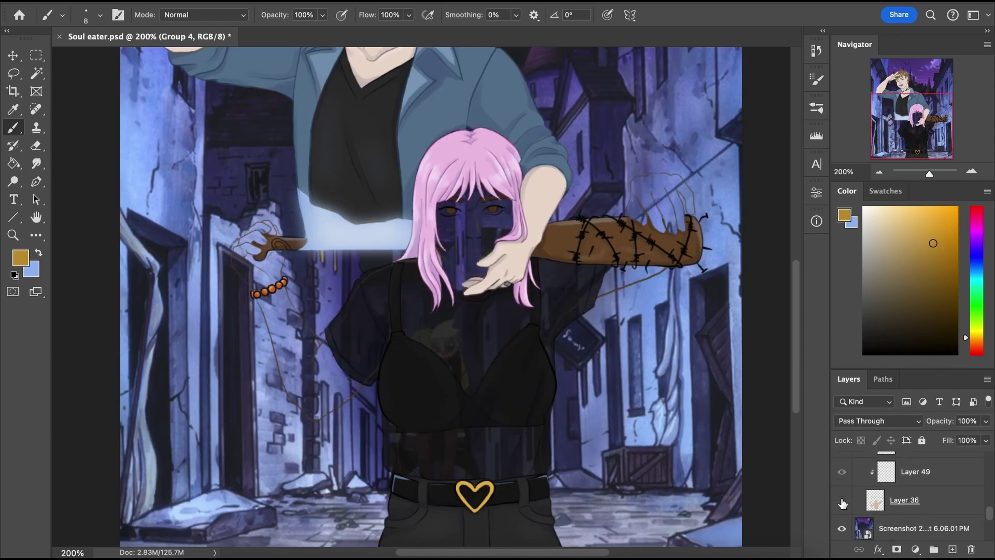
pyautogui.click(842, 503)
pyautogui.scroll(1, 850, 504)
pyautogui.click(875, 504)
# Choose a soft round brush and change the blend mode of the blade's glow layer
pyautogui.click(100, 15)
pyautogui.click(73, 141)
pyautogui.click(97, 362)
pyautogui.hscroll(-3, 311, 394)
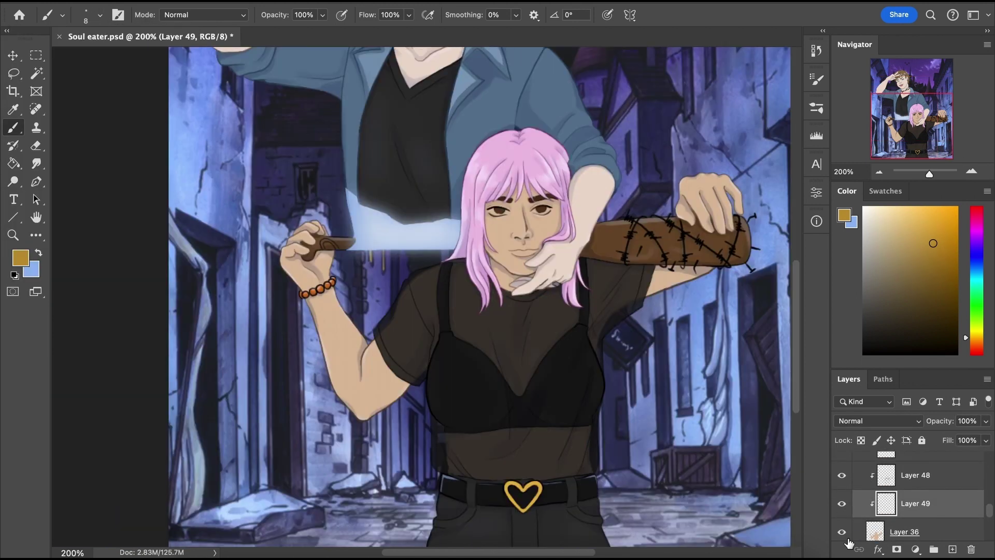
pyautogui.scroll(-3, 850, 539)
pyautogui.click(866, 503)
pyautogui.click(878, 421)
pyautogui.click(855, 453)
# Paint soft muted-red blush on the woman's elbow and face on Layer 49 with a 35 px soft brush
pyautogui.scroll(3, 860, 517)
pyautogui.click(915, 493)
pyautogui.keyDown('alt'); pyautogui.click(533, 223); pyautogui.keyUp('alt')
pyautogui.hotkey('ctrl', '+')
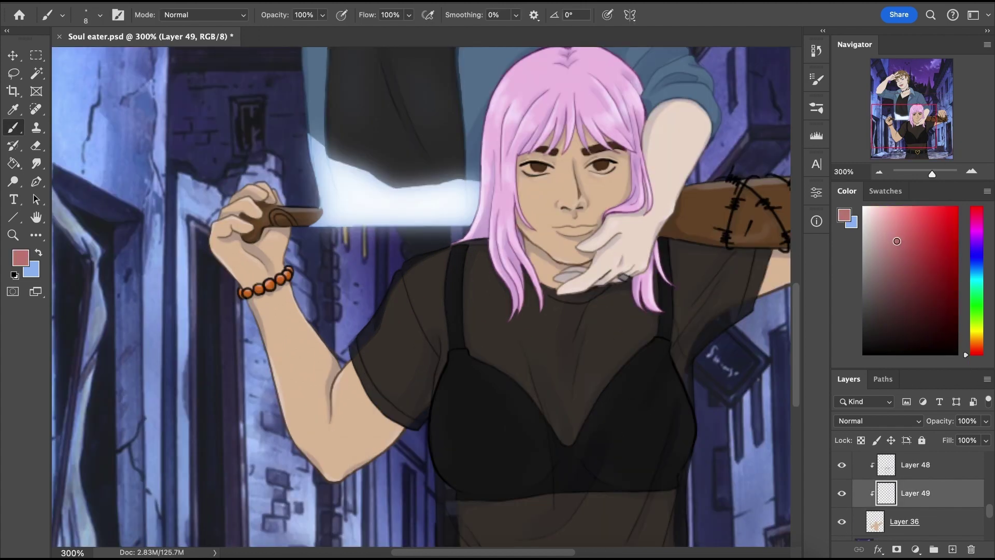
pyautogui.scroll(-4, 249, 303)
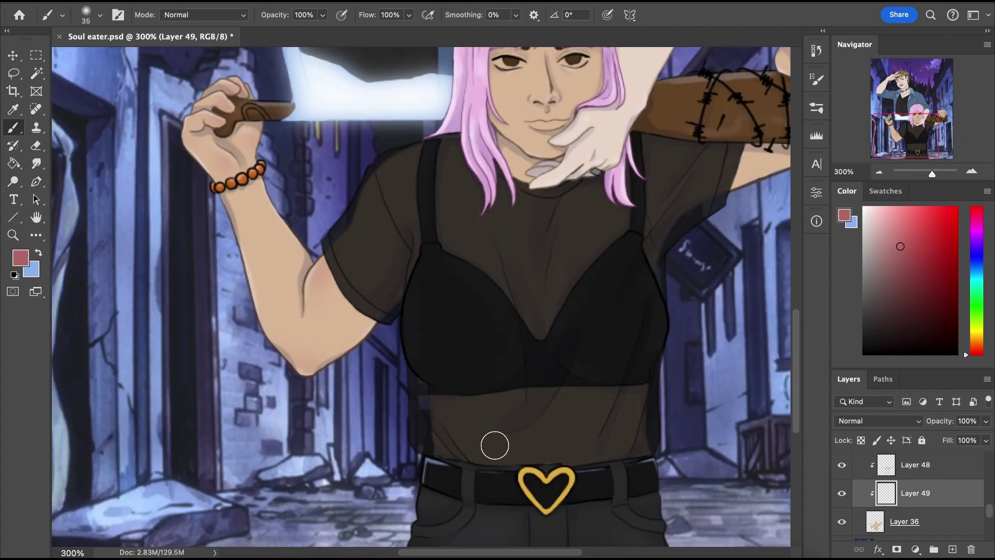
pyautogui.scroll(4, 545, 152)
pyautogui.hscroll(3, 654, 176)
pyautogui.hotkey('ctrl', '+')
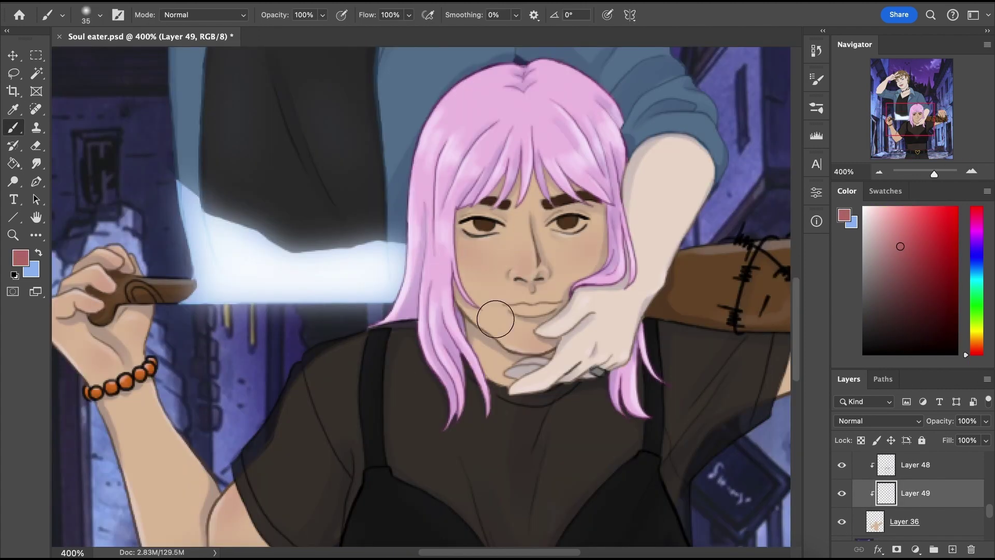
# Paint the woman's lips muted red on Layer 49 with a 7 px brush
pyautogui.click(100, 15)
pyautogui.click(971, 171)
pyautogui.click(971, 172)
pyautogui.click(971, 171)
pyautogui.hscroll(3, 621, 299)
pyautogui.press('[')
pyautogui.press('[')
pyautogui.press('[')
pyautogui.press('[')
pyautogui.press('[')
pyautogui.press('[')
pyautogui.moveTo(446, 308); pyautogui.dragTo(516, 307)
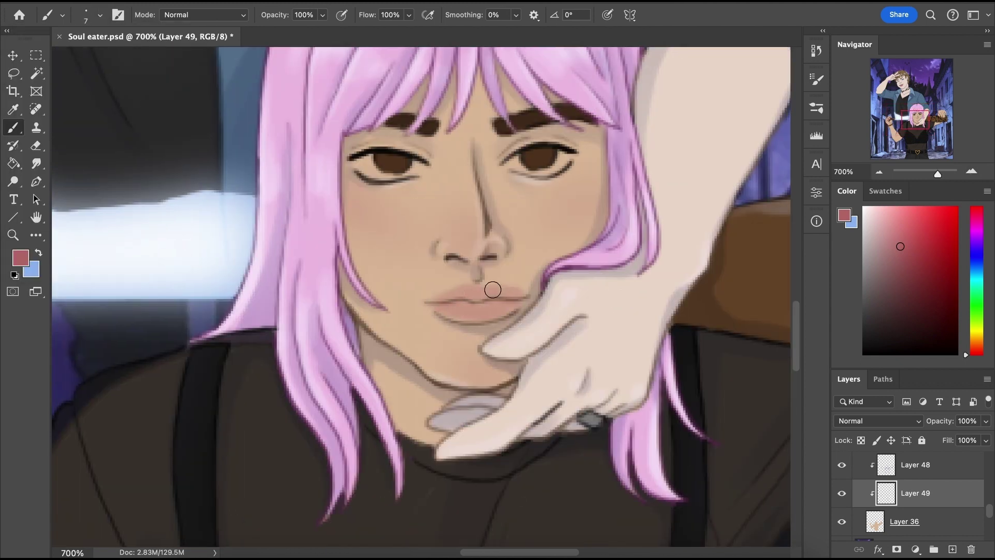
# Set Layer 49's opacity to 77% and deepen the woman's lips with a darker red
pyautogui.click(986, 420)
pyautogui.moveTo(986, 438); pyautogui.dragTo(968, 439)
pyautogui.click(100, 15)
pyautogui.click(906, 275)
pyautogui.moveTo(454, 306); pyautogui.dragTo(517, 301)
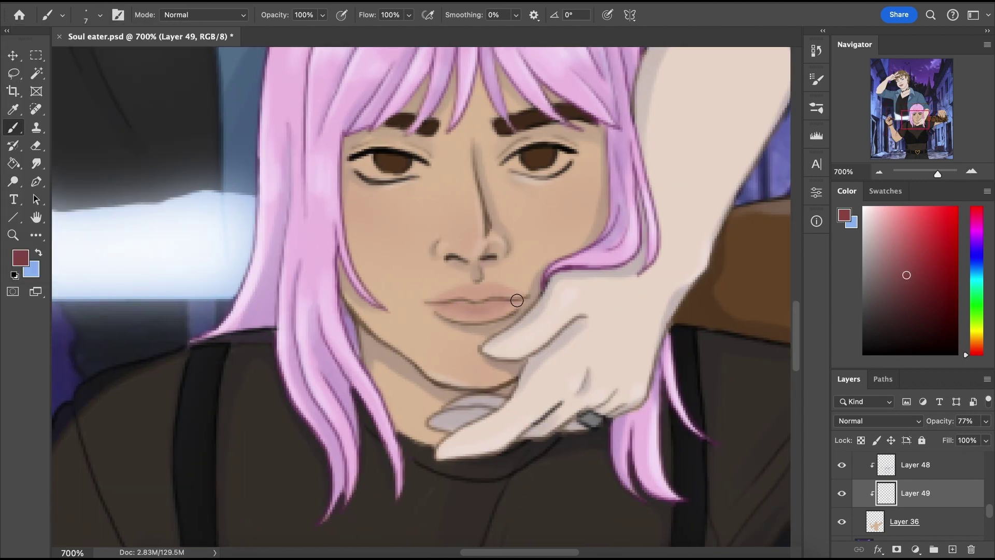
# Add a clipped layer above Layer 49 and paint the whites of the woman's eyes with a 7 px hard round brush
pyautogui.click(864, 208)
pyautogui.click(100, 15)
pyautogui.click(97, 215)
pyautogui.click(953, 550)
pyautogui.moveTo(419, 165); pyautogui.dragTo(374, 169)
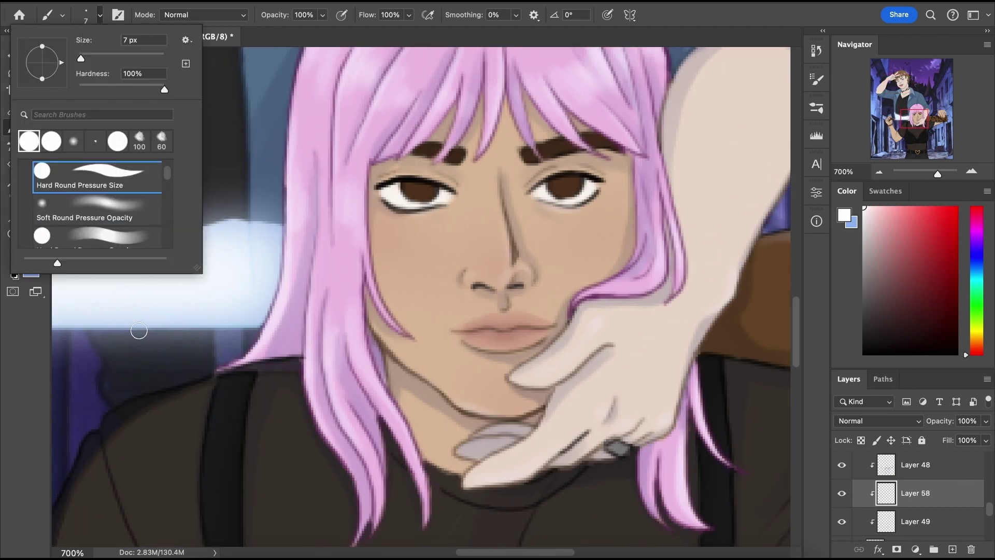
# Sample the woman's brown iris and dot small moles on her face and arms on the new Layer 58
pyautogui.press('i')
pyautogui.click(416, 178)
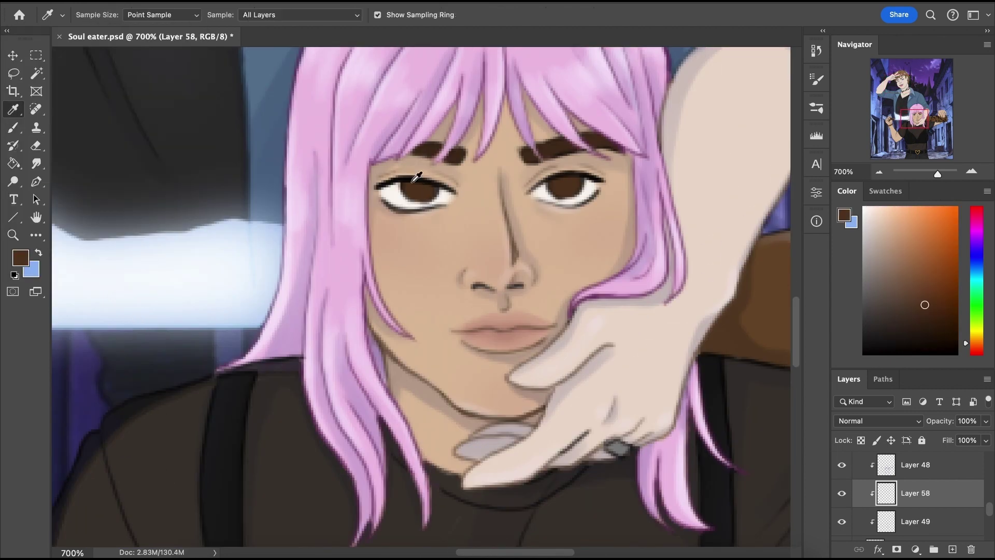
pyautogui.press('b')
pyautogui.click(604, 202)
pyautogui.moveTo(920, 118)
pyautogui.mouseDown()
pyautogui.moveTo(940, 122)
pyautogui.moveTo(901, 132)
pyautogui.moveTo(902, 142)
pyautogui.moveTo(926, 122)
pyautogui.moveTo(922, 103)
pyautogui.moveTo(904, 112)
pyautogui.moveTo(906, 128)
pyautogui.mouseUp()
pyautogui.click(224, 254)
pyautogui.click(421, 192)
pyautogui.press(']')
pyautogui.press('super+minus')
pyautogui.press('super+minus')
pyautogui.press('super+minus')
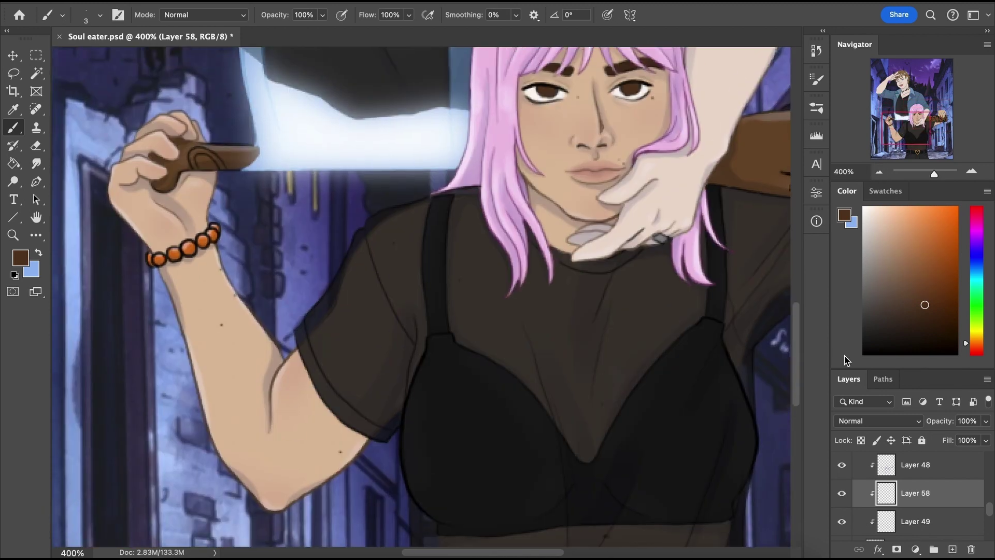
# Paint the nails of the woman's hand gripping the wooden handle dark green on Layer 58 with a 5 px brush
pyautogui.scroll(-1, 858, 519)
pyautogui.click(976, 310)
pyautogui.press('super+plus')
pyautogui.press('super+plus')
pyautogui.moveTo(83, 148); pyautogui.dragTo(370, 266)
pyautogui.press('super+plus')
pyautogui.press(']')
pyautogui.press(']')
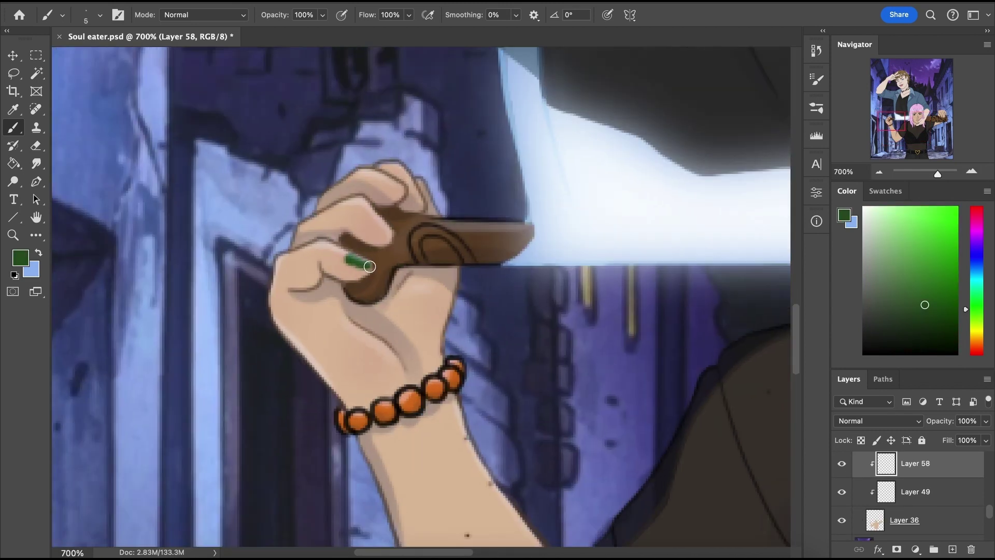
# Paint the nails of the woman's hand resting on the bat dark green on Layer 58
pyautogui.hscroll(10, 398, 187)
pyautogui.scroll(-3, 556, 233)
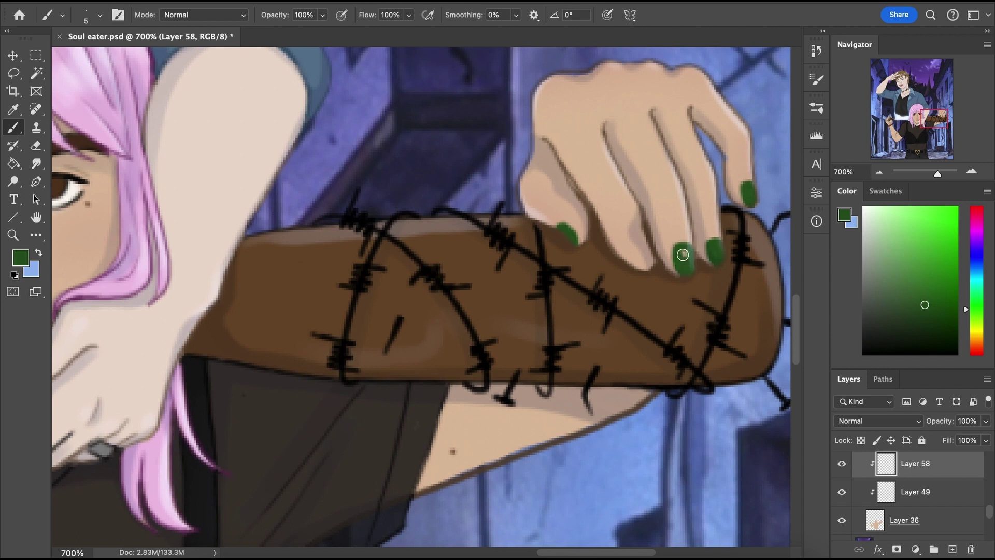
pyautogui.moveTo(645, 248); pyautogui.dragTo(641, 261)
pyautogui.click(879, 172)
pyautogui.click(863, 335)
pyautogui.click(938, 174)
pyautogui.moveTo(935, 119); pyautogui.dragTo(902, 127)
pyautogui.doubleClick(971, 172)
pyautogui.tripleClick(880, 172)
pyautogui.tripleClick(879, 172)
# Try to merge the woman's skin layer with its clipped shading and detail layers
pyautogui.scroll(3, 899, 492)
pyautogui.click(911, 472)
pyautogui.scroll(-2, 900, 497)
pyautogui.keyDown('shift'); pyautogui.click(902, 504); pyautogui.keyUp('shift')
pyautogui.press('super+e')
pyautogui.scroll(2, 902, 502)
pyautogui.click(911, 511)
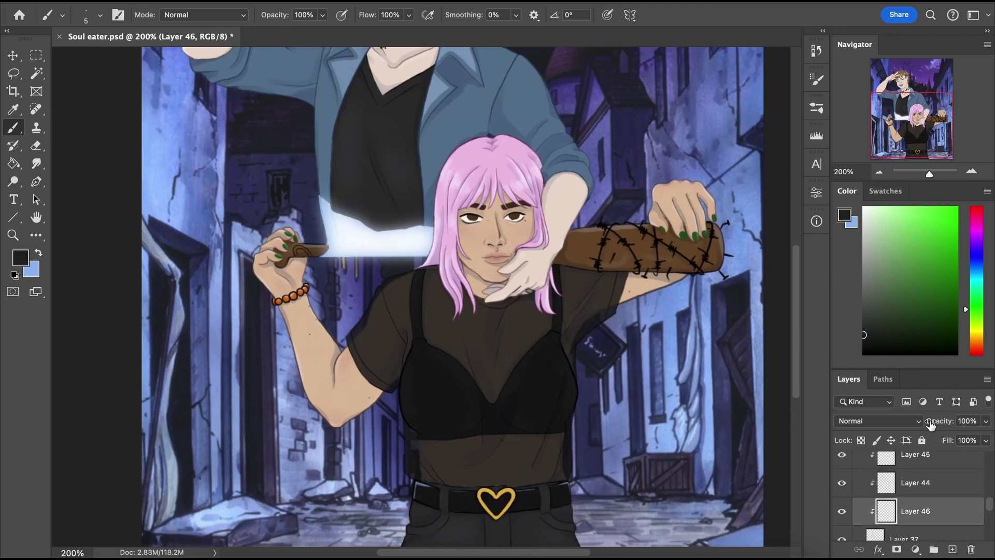
pyautogui.doubleClick(971, 172)
pyautogui.click(13, 110)
pyautogui.click(976, 354)
pyautogui.click(893, 232)
pyautogui.click(972, 171)
pyautogui.click(13, 128)
pyautogui.click(87, 19)
pyautogui.moveTo(908, 125)
pyautogui.mouseDown()
pyautogui.moveTo(919, 117)
pyautogui.moveTo(888, 77)
pyautogui.moveTo(921, 133)
pyautogui.mouseUp()
# Shade both of the woman's eyelids with soft dark maroon eye shadow on Layer 58 using a 10 px brush
pyautogui.scroll(3, 368, 132)
pyautogui.scroll(-3, 902, 500)
pyautogui.click(915, 523)
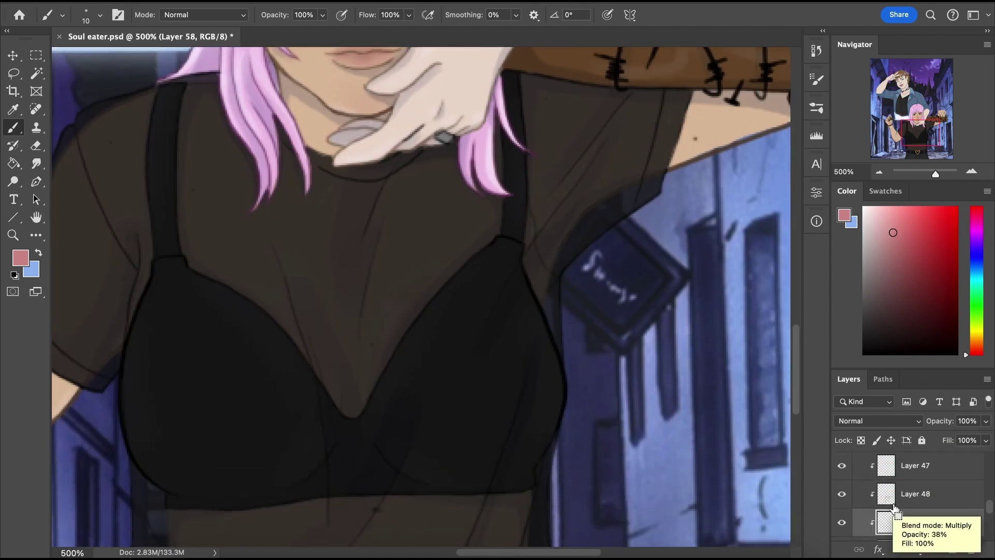
pyautogui.scroll(-2, 896, 514)
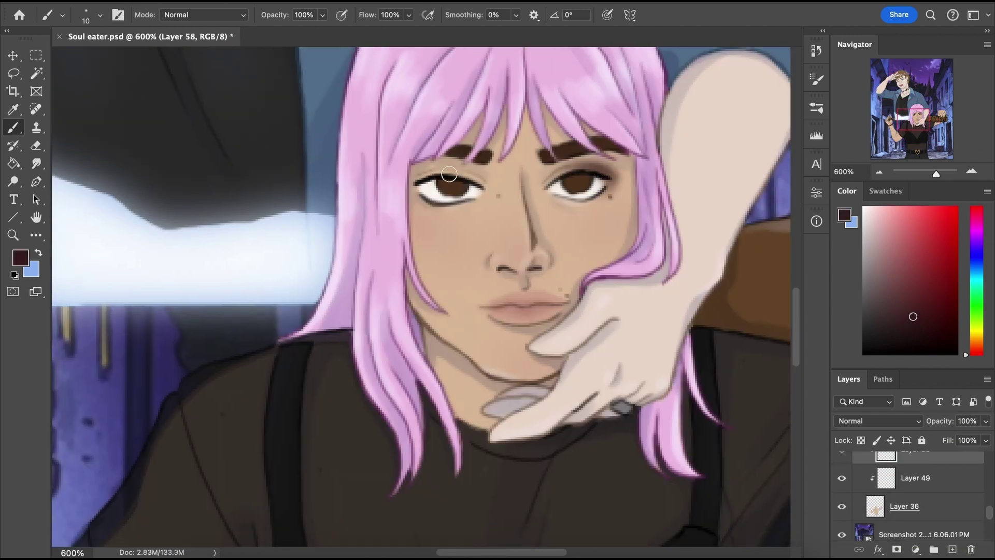
pyautogui.moveTo(449, 175); pyautogui.dragTo(430, 191)
pyautogui.click(101, 15)
pyautogui.click(73, 144)
pyautogui.keyDown('alt'); pyautogui.click(591, 189); pyautogui.keyUp('alt')
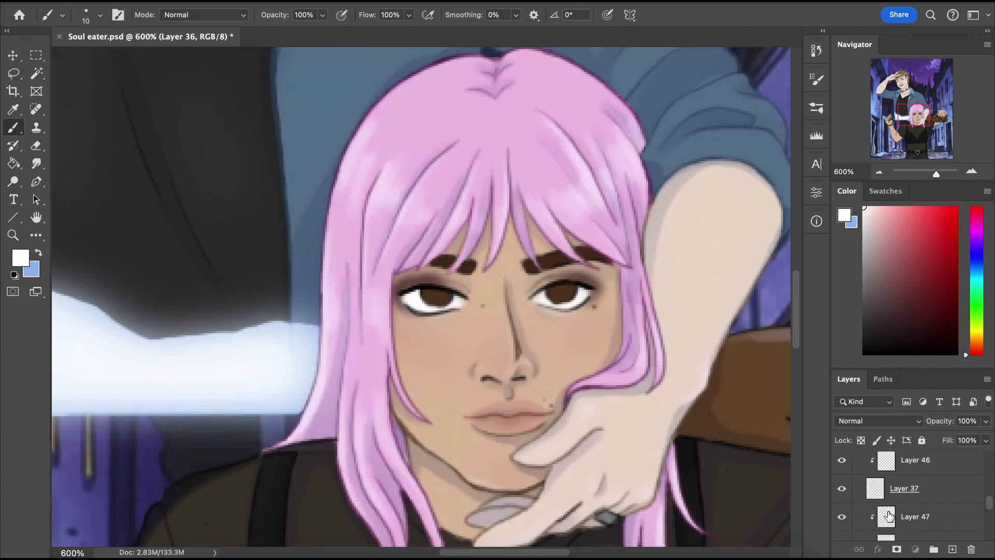
# Merge the woman's skin Layer 36 with its clipped layers up to Layer 47
pyautogui.scroll(-2, 892, 498)
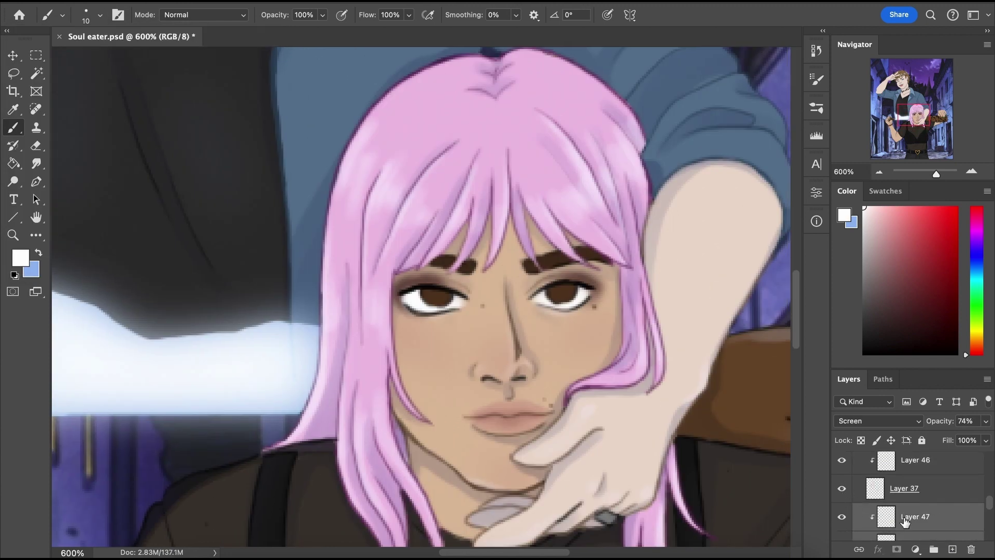
pyautogui.click(874, 490)
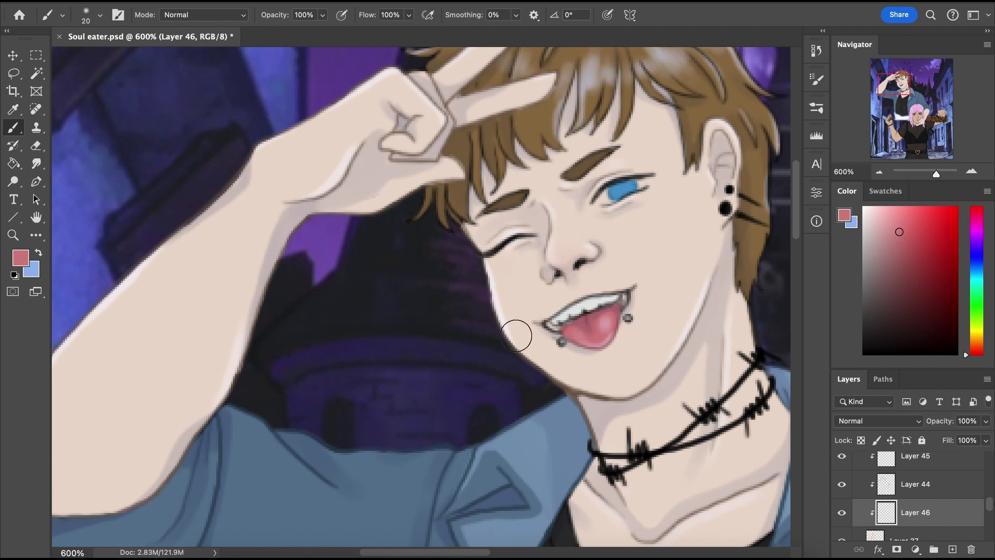
# Paint soft pink blush on the man's face, raised arm and collarbone area on Layer 46
pyautogui.press(']')
pyautogui.press(']')
pyautogui.press(']')
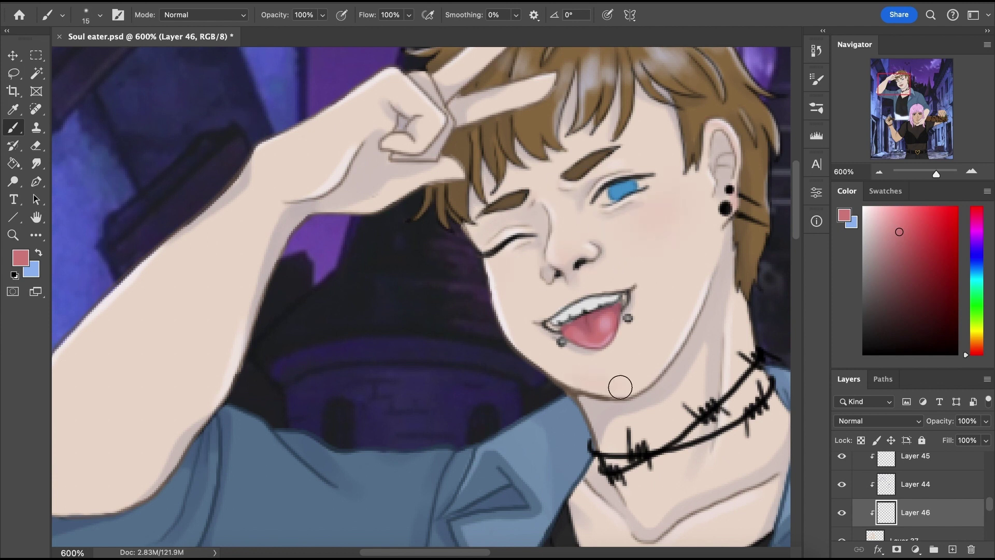
pyautogui.scroll(-5, 559, 402)
pyautogui.hscroll(3, 558, 403)
pyautogui.moveTo(898, 90)
pyautogui.mouseDown()
pyautogui.moveTo(887, 84)
pyautogui.moveTo(909, 86)
pyautogui.moveTo(919, 117)
pyautogui.moveTo(894, 85)
pyautogui.mouseUp()
# Lower the opacity of the man's blush on Layer 46
pyautogui.press('super+minus')
pyautogui.press('super+minus')
pyautogui.click(986, 421)
pyautogui.moveTo(988, 439); pyautogui.dragTo(965, 439)
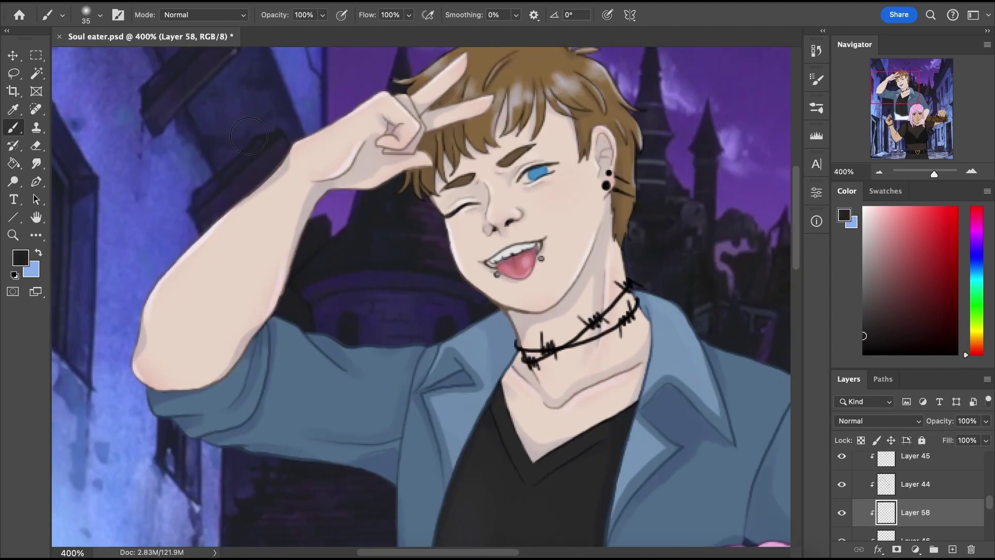
# Paint the man's fingernails black on Layer 58 with a 5 px brush
pyautogui.click(893, 84)
pyautogui.press('super+plus')
pyautogui.press('super+plus')
pyautogui.press('super+plus')
pyautogui.press('[')
pyautogui.press('[')
pyautogui.press('[')
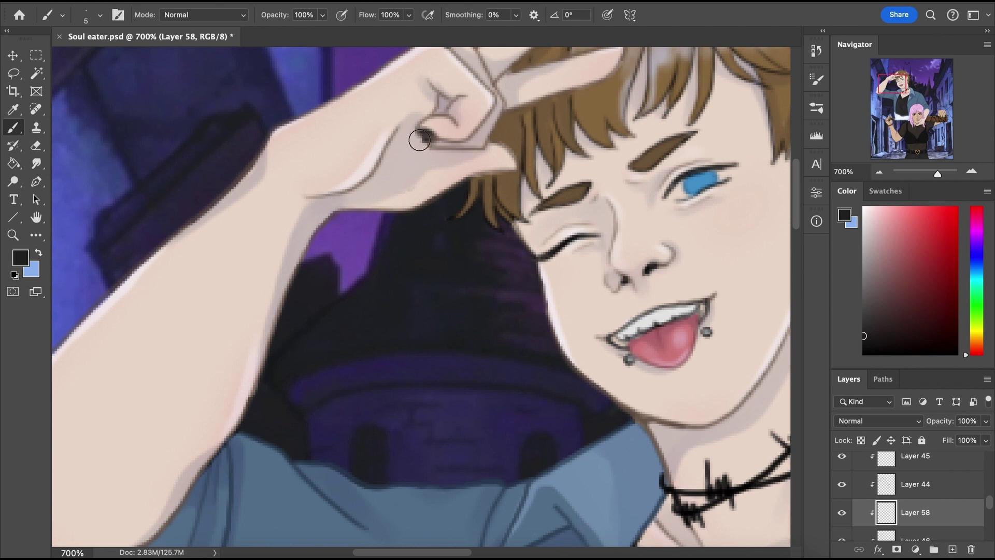
pyautogui.scroll(3, 535, 122)
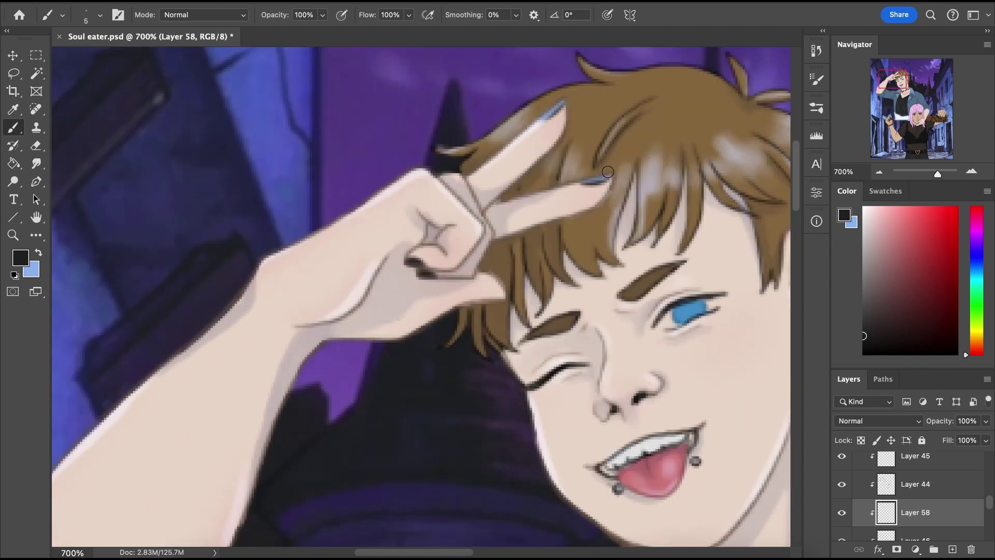
pyautogui.moveTo(536, 281); pyautogui.dragTo(524, 285)
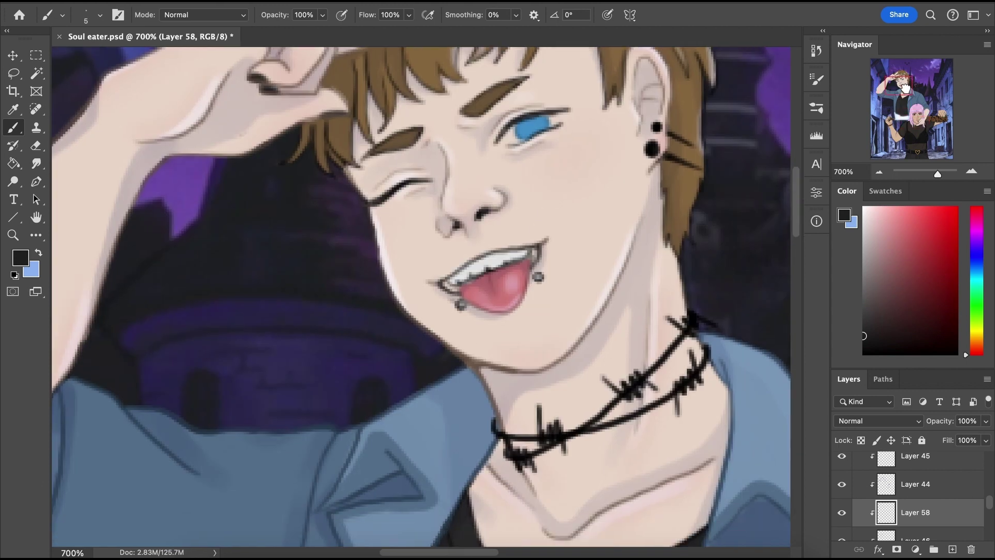
# Paint the man's eye white and the dark red corners of his mouth, and merge his clipped detail layers into Layer 45
pyautogui.moveTo(448, 271); pyautogui.dragTo(466, 275)
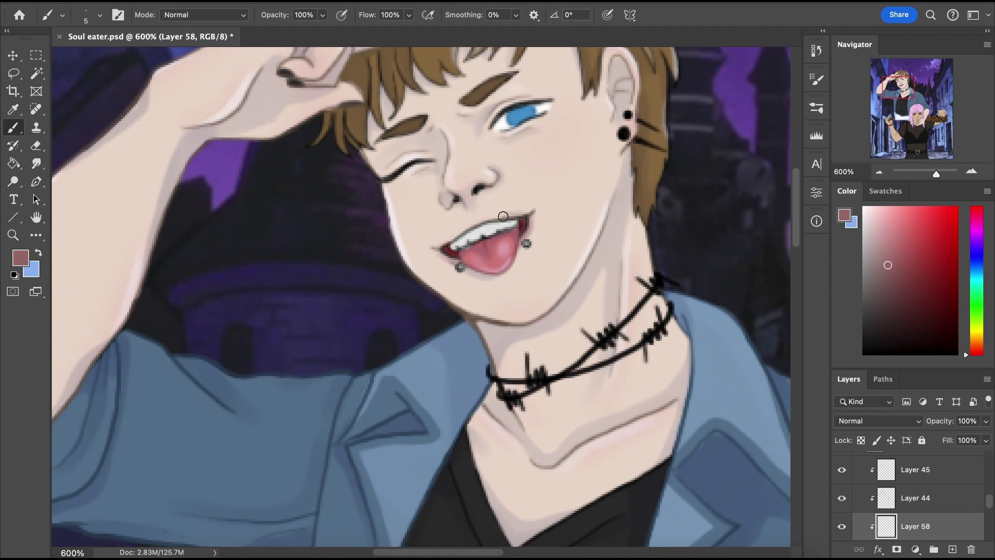
pyautogui.click(883, 175)
pyautogui.click(883, 175)
pyautogui.scroll(-5, 893, 506)
pyautogui.click(886, 515)
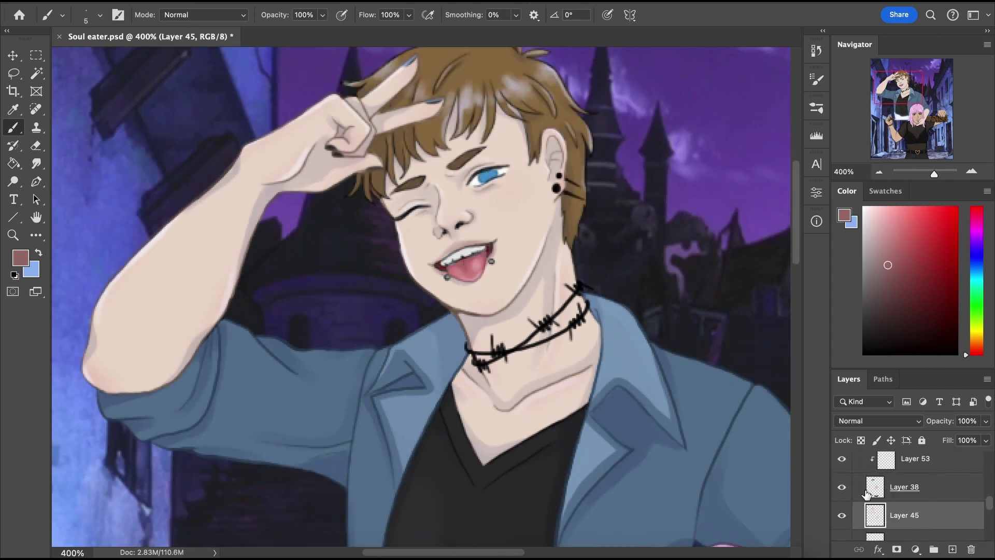
# Detail the irises and pupils of both characters on Layer 53, sampling the existing brown from the woman's eye
pyautogui.scroll(2, 876, 498)
pyautogui.click(886, 492)
pyautogui.click(840, 522)
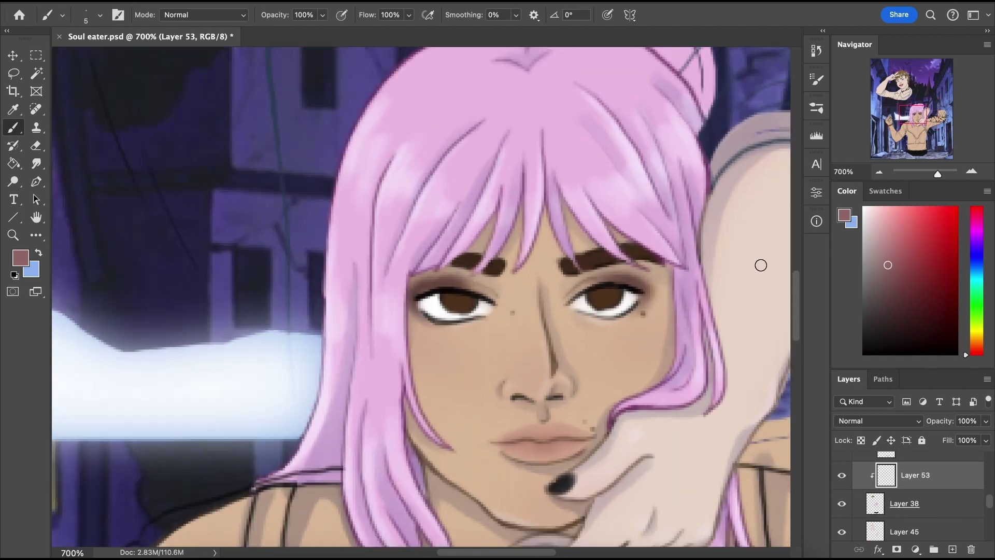
pyautogui.keyDown('alt'); pyautogui.click(585, 285); pyautogui.keyUp('alt')
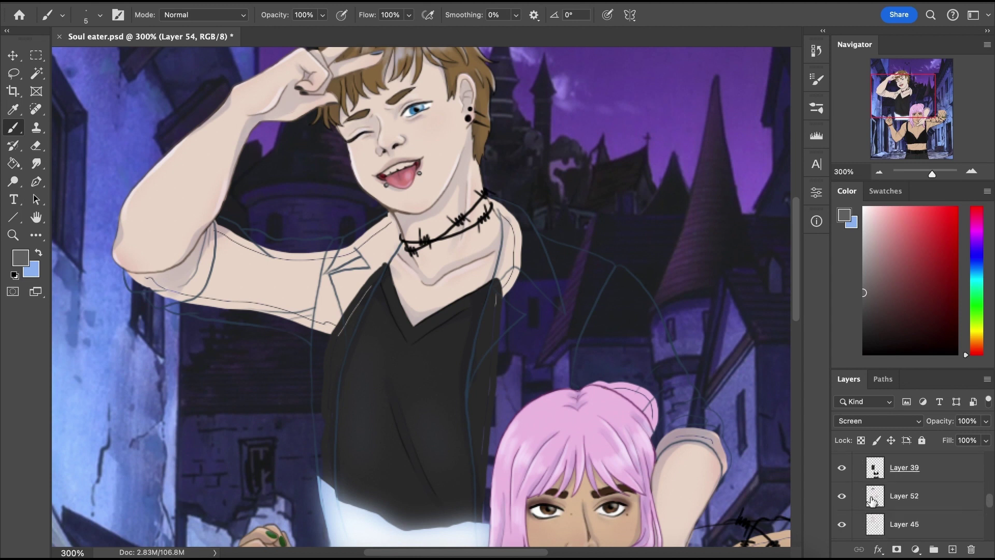
# Paint pale gold highlights on the heart buckle on Layer 56 using Screen blending at 54% opacity
pyautogui.click(849, 481)
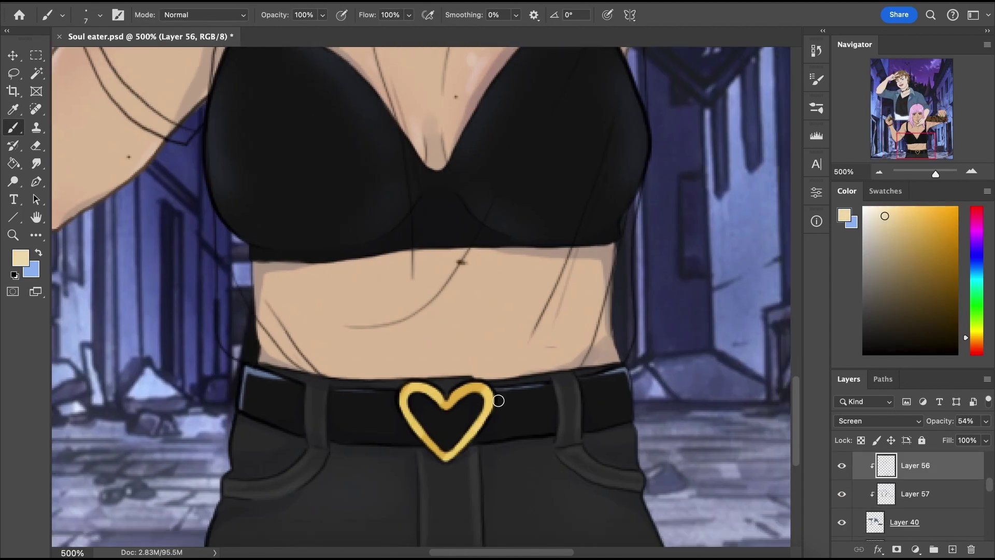
pyautogui.click(905, 495)
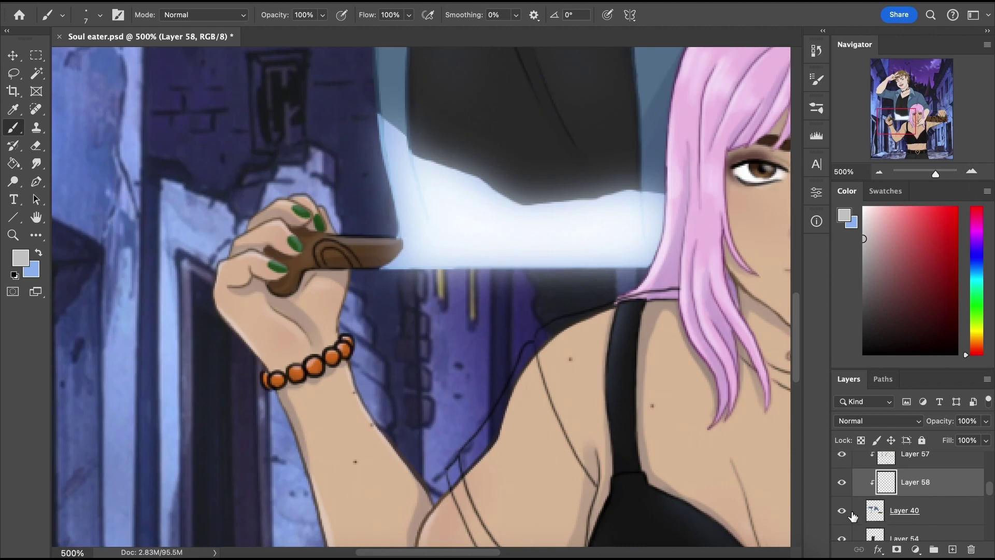
# Preview the reference image on the desktop and paint small blue, red, orange and green marks on the jacket's raised-arm side on Layer 58
pyautogui.press('super+plus')
pyautogui.press('super+plus')
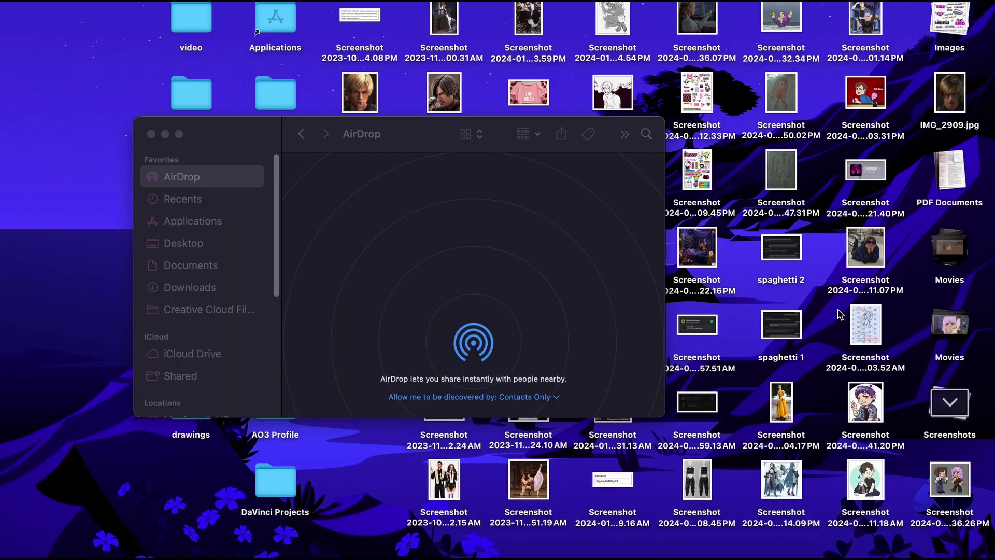
pyautogui.click(866, 402)
pyautogui.press('space')
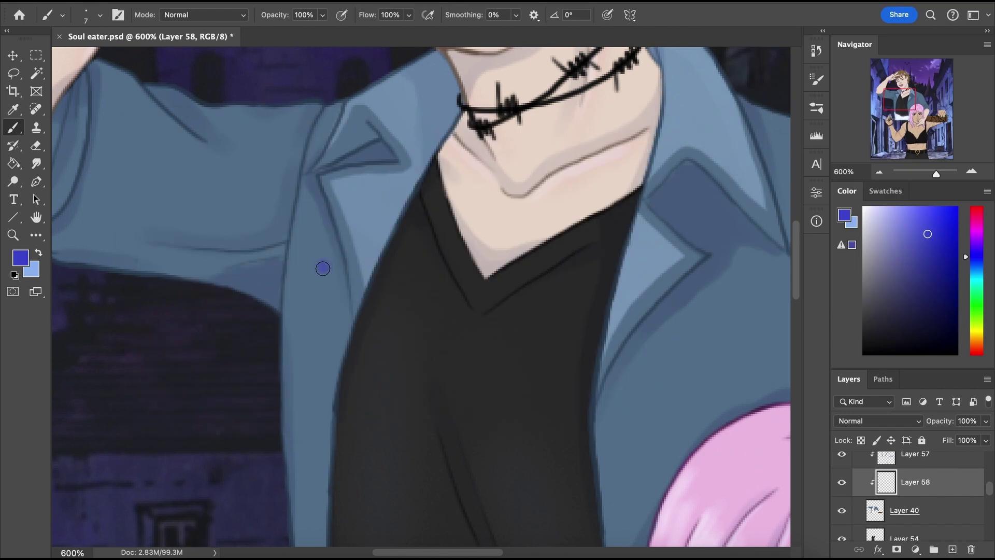
pyautogui.click(323, 268)
pyautogui.click(992, 346)
pyautogui.click(304, 233)
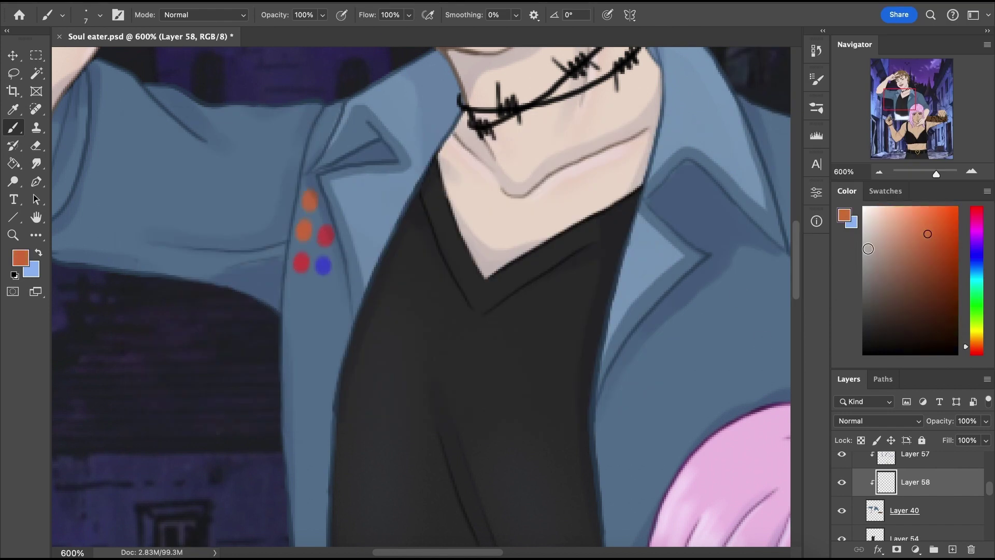
pyautogui.click(977, 287)
pyautogui.click(314, 168)
pyautogui.click(346, 169)
pyautogui.click(977, 355)
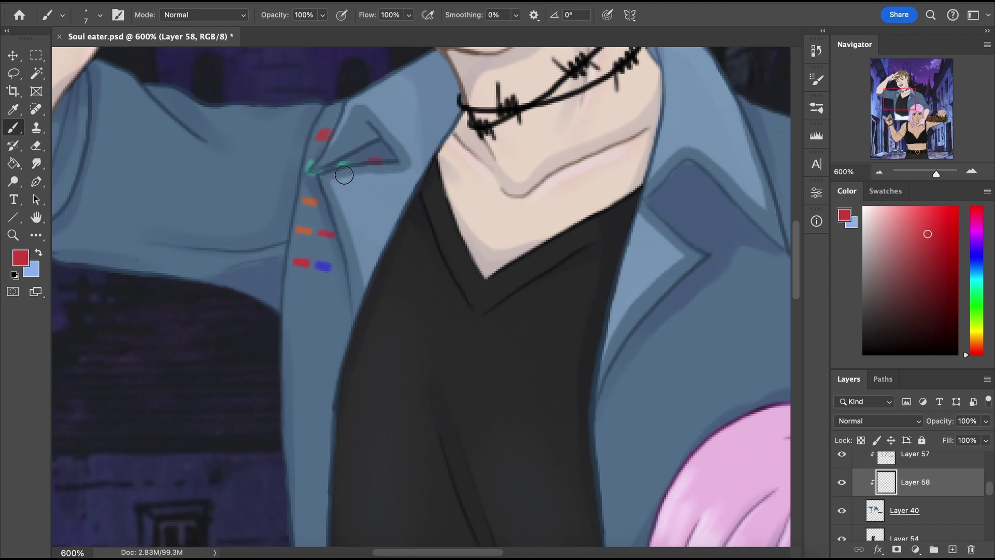
# Switch to Finder and preview Screenshot 2024-04-22 at 2.41.20 PM in the Desktop folder, zooming in on the jacket
pyautogui.hscroll(5, 341, 117)
pyautogui.press('super+Tab')
pyautogui.click(202, 243)
pyautogui.scroll(-15, 342, 291)
pyautogui.click(347, 297)
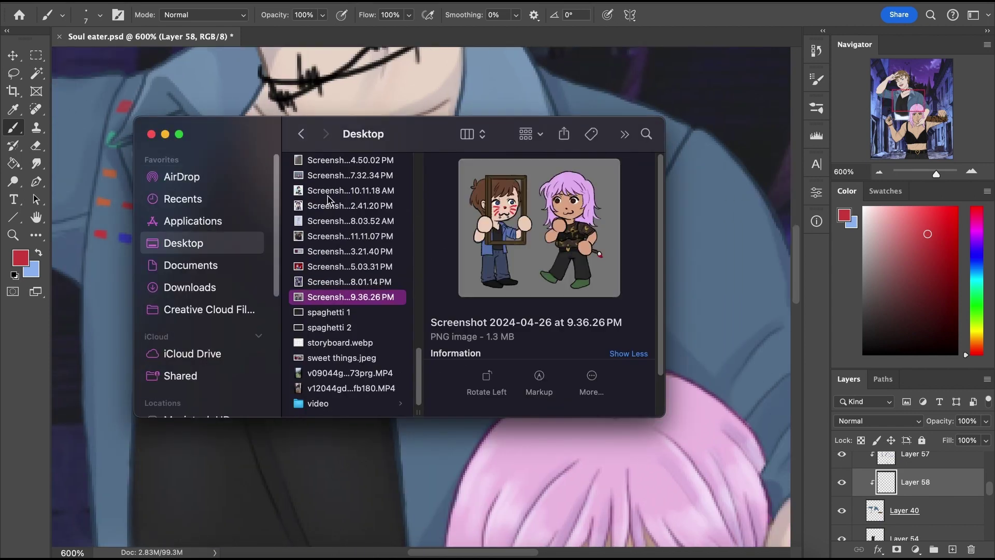
pyautogui.click(347, 206)
pyautogui.scroll(5, 580, 254)
# Paint a white oval patch on the jacket's front edge, plus white and pink round pins on the opposite collar
pyautogui.click(852, 182)
pyautogui.hscroll(-5, 674, 233)
pyautogui.scroll(-1, 674, 233)
pyautogui.hscroll(5, 374, 249)
pyautogui.scroll(4, 373, 249)
pyautogui.press('super+Tab')
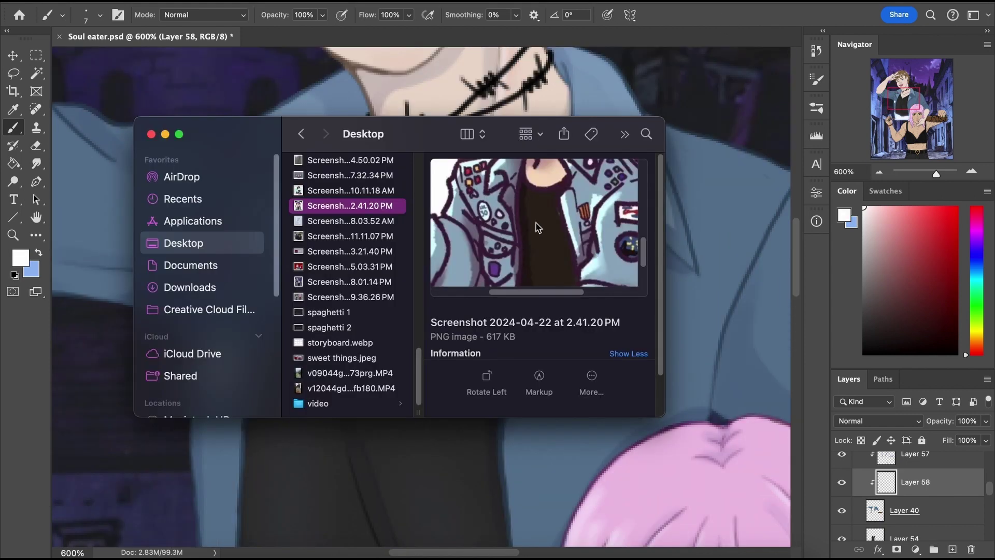
pyautogui.press('super+Tab')
pyautogui.moveTo(661, 194)
pyautogui.mouseDown()
pyautogui.moveTo(661, 204)
pyautogui.moveTo(636, 177)
pyautogui.mouseUp()
pyautogui.scroll(5, 912, 498)
# Identify the jacket's detail layer, reselect Layer 58 and draw lavender lines across the white oval patch with a 3 px brush
pyautogui.click(843, 501)
pyautogui.click(843, 502)
pyautogui.click(913, 504)
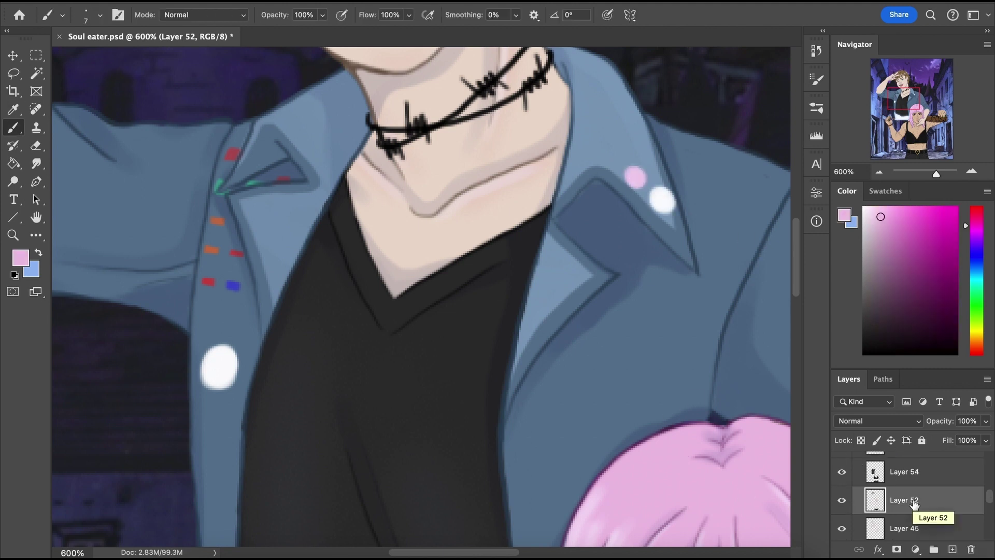
pyautogui.scroll(-5, 913, 504)
pyautogui.doubleClick(842, 518)
pyautogui.click(916, 490)
pyautogui.moveTo(208, 364); pyautogui.dragTo(231, 362)
pyautogui.moveTo(209, 375); pyautogui.dragTo(229, 375)
# Paint a white-bordered dark blue rectangular patch with a purple stripe on the upper sleeve of the lowered arm
pyautogui.scroll(2, 356, 275)
pyautogui.press('super+minus')
pyautogui.press('super+minus')
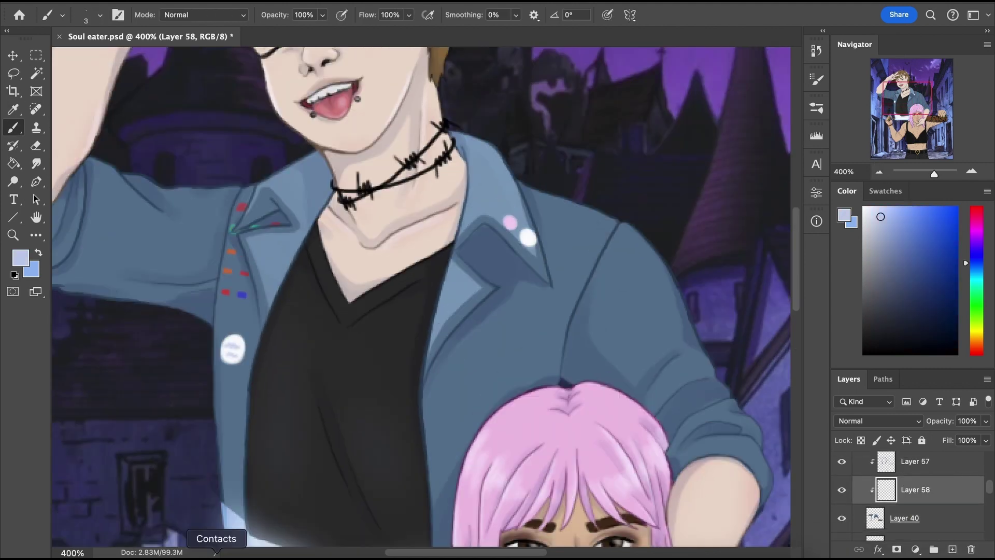
pyautogui.hscroll(5, 421, 297)
pyautogui.click(972, 171)
pyautogui.click(971, 171)
pyautogui.moveTo(556, 238); pyautogui.dragTo(522, 324)
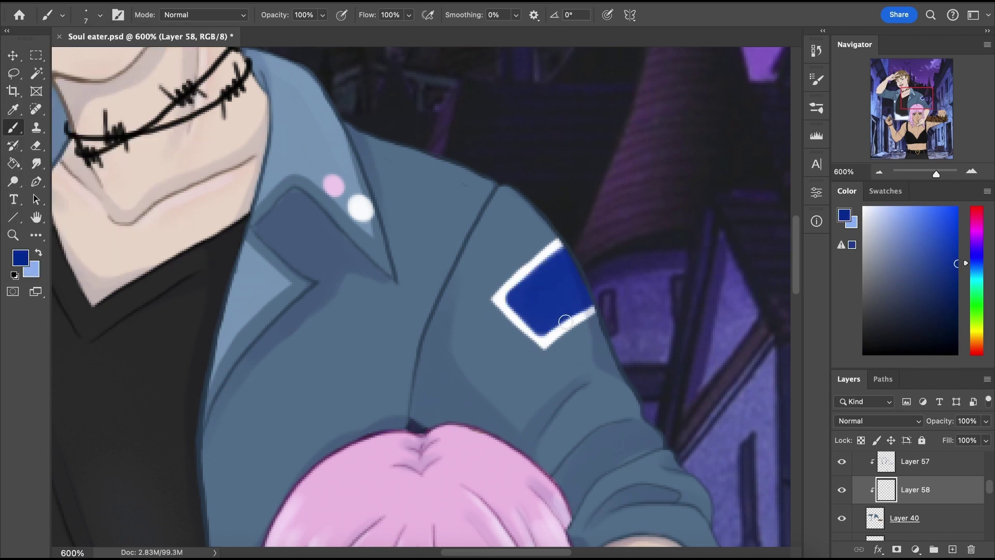
pyautogui.click(193, 557)
# Paint a round blue patch below the rectangular one and add fine gold details, checking the jacket reference in Finder
pyautogui.click(977, 259)
pyautogui.click(933, 238)
pyautogui.scroll(-3, 465, 278)
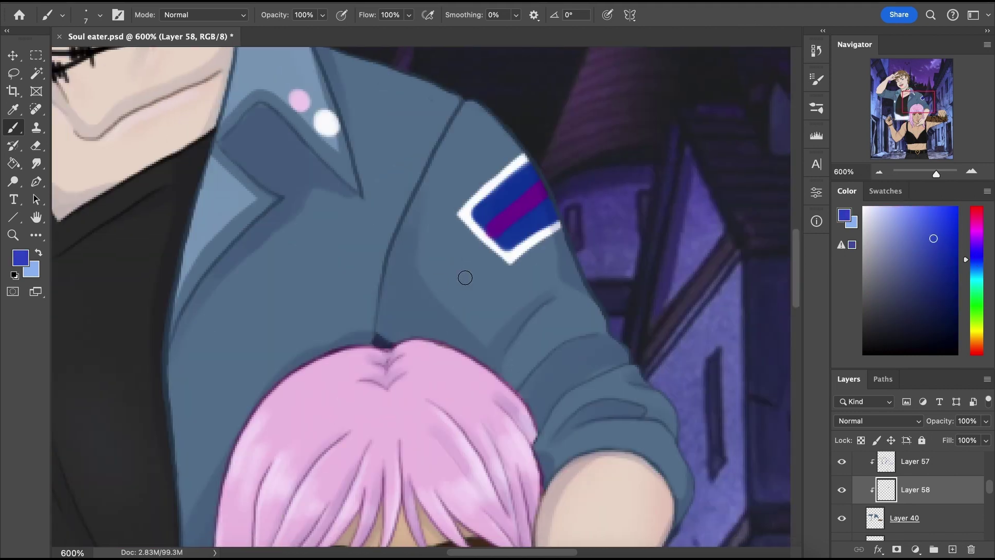
pyautogui.click(977, 340)
pyautogui.click(930, 229)
pyautogui.click(977, 337)
pyautogui.press('super+Tab')
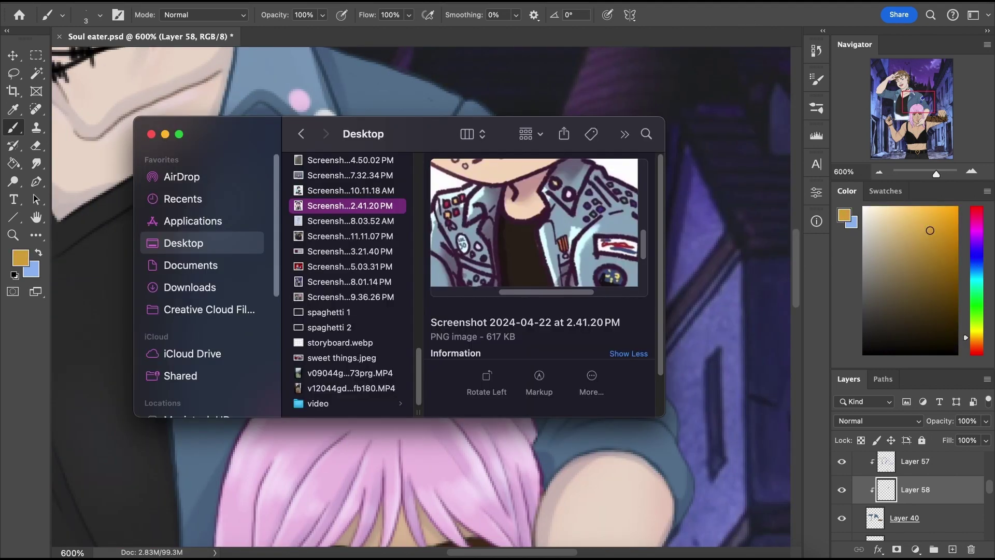
pyautogui.press('super+Tab')
pyautogui.press('[')
pyautogui.press('[')
pyautogui.press('[')
pyautogui.press('[')
pyautogui.moveTo(474, 287); pyautogui.dragTo(482, 298)
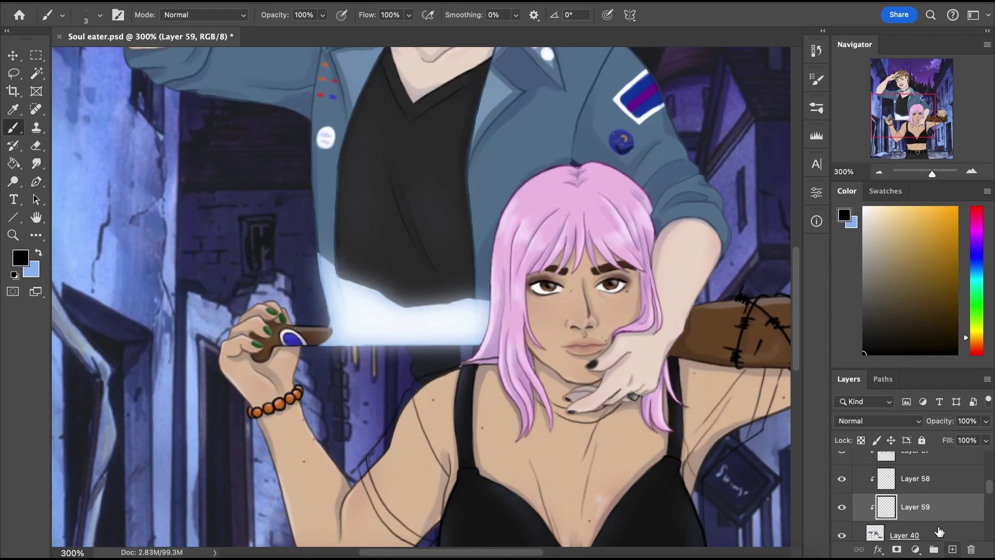
# Paint dark brown wood grain on the bat and the carved handle on Layer 59, using a textured brush at 55% flow
pyautogui.keyDown('alt'); pyautogui.click(317, 335); pyautogui.keyUp('alt')
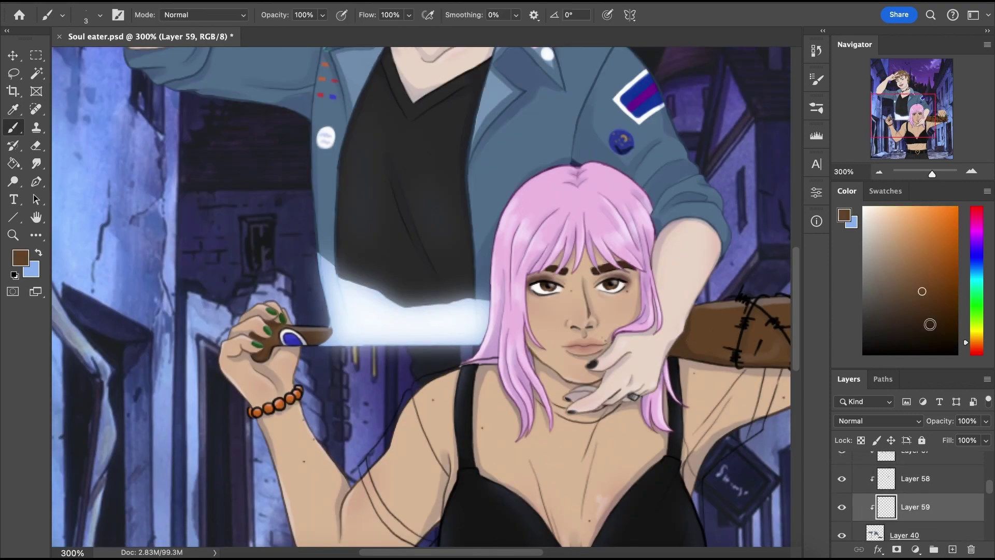
pyautogui.click(936, 328)
pyautogui.press('super+plus')
pyautogui.press('super+plus')
pyautogui.click(101, 15)
pyautogui.scroll(-10, 129, 206)
pyautogui.click(117, 184)
pyautogui.press('super+plus')
pyautogui.scroll(-2, 368, 433)
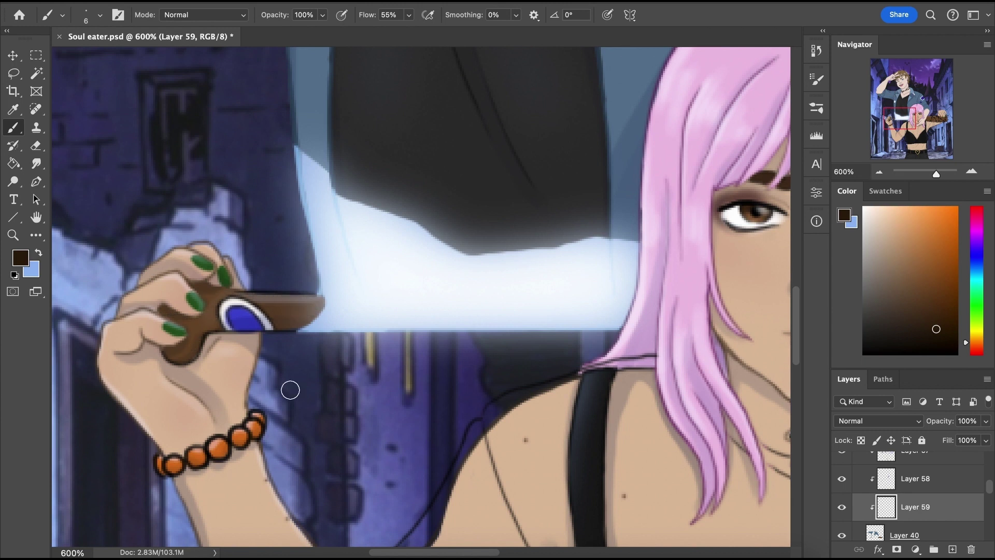
pyautogui.hscroll(10, 331, 301)
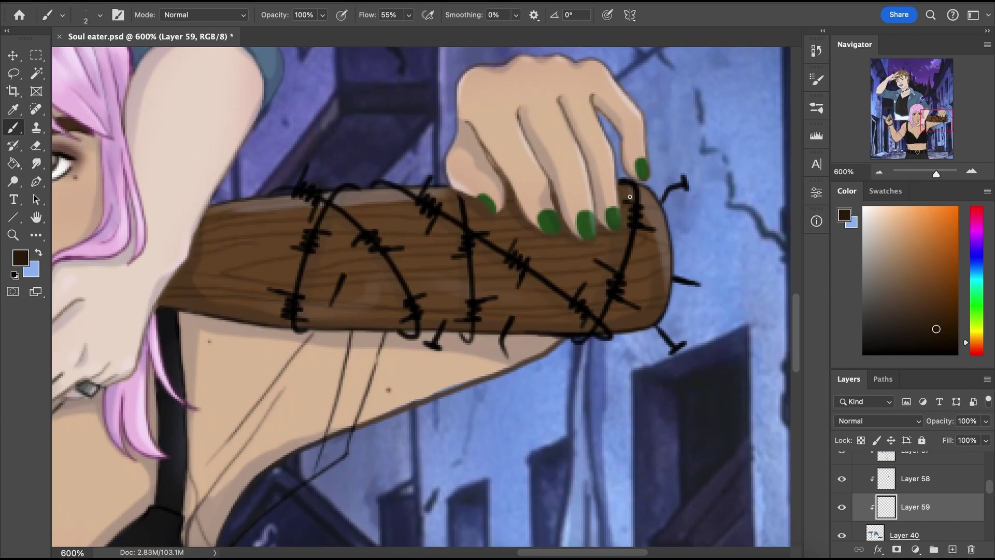
# Add light tan grain highlights to the bat and the carved handle with a 2 px brush
pyautogui.keyDown('alt'); pyautogui.click(287, 300); pyautogui.keyUp('alt')
pyautogui.hscroll(-10, 481, 253)
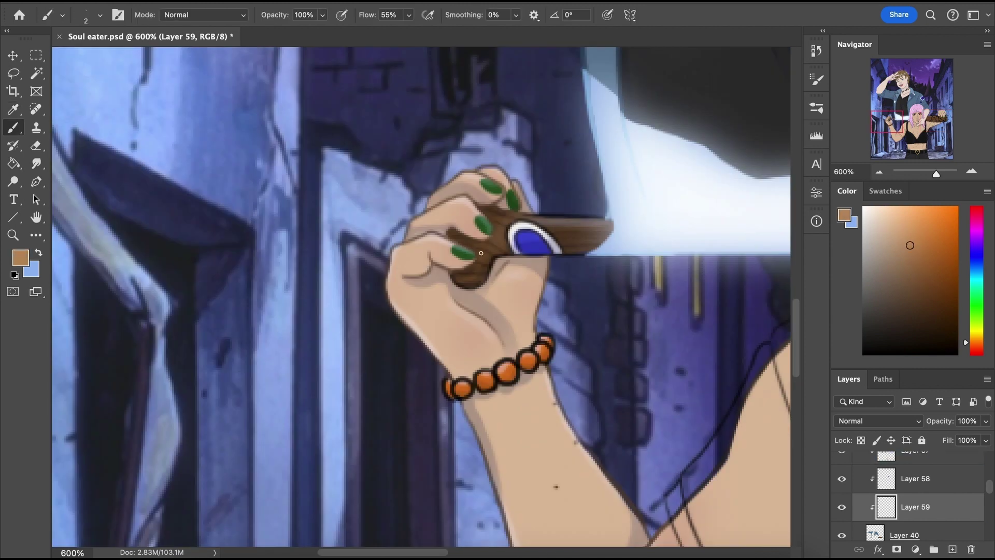
pyautogui.press('super+minus')
pyautogui.press('super+minus')
pyautogui.press('super+minus')
pyautogui.press('super+minus')
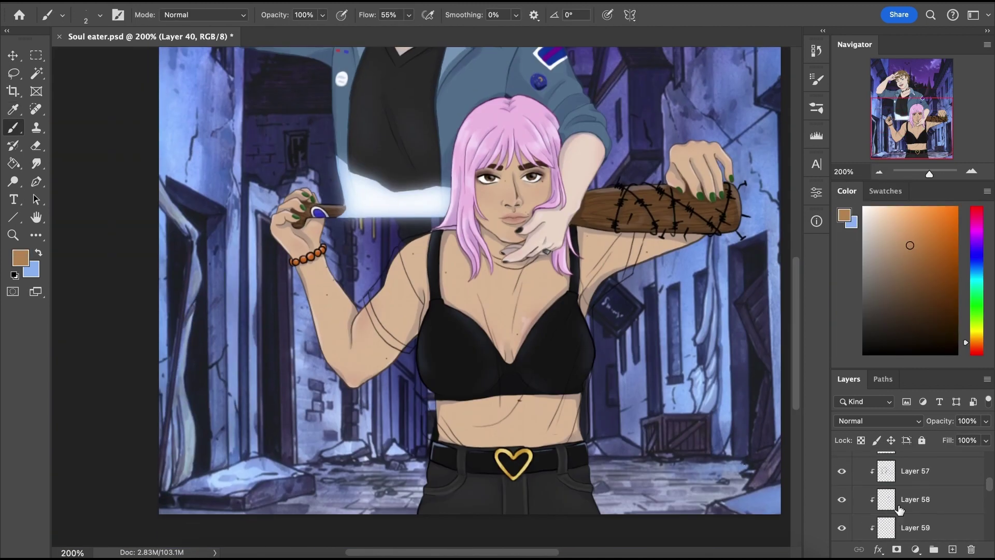
pyautogui.click(842, 503)
pyautogui.click(842, 502)
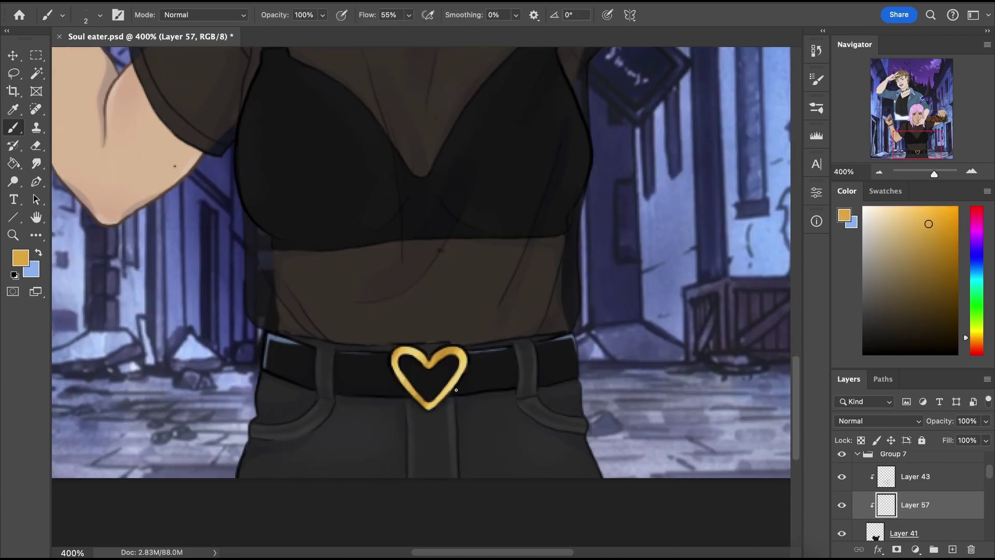
# Draw a gold smiling sun, crescent moon, stars and sparkle on the woman's sheer shirt on Layer 57 with a 5 px brush
pyautogui.click(971, 173)
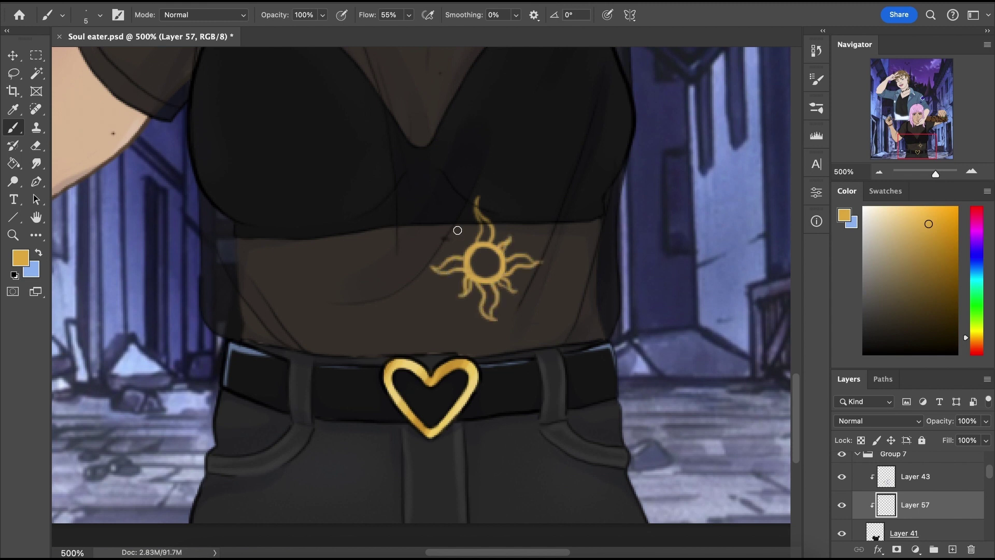
pyautogui.moveTo(544, 268); pyautogui.dragTo(698, 367)
pyautogui.moveTo(389, 217); pyautogui.dragTo(424, 238)
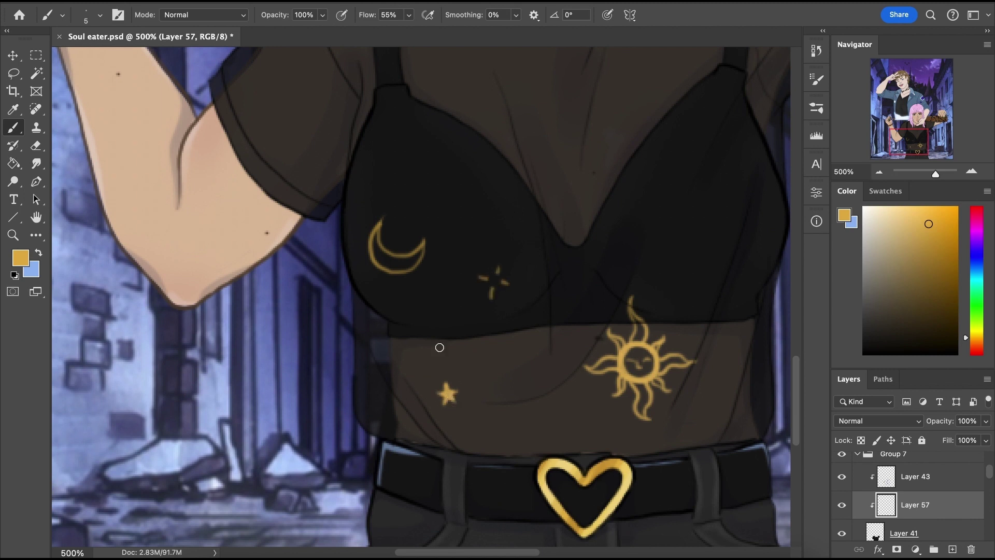
# Duplicate the gold motifs on Layer 57 and place the copy on the upper chest and the bat-side sleeve
pyautogui.press('super+j')
pyautogui.press('super+t')
pyautogui.moveTo(628, 365); pyautogui.dragTo(698, 222)
pyautogui.moveTo(594, 301); pyautogui.dragTo(733, 107)
pyautogui.click(701, 15)
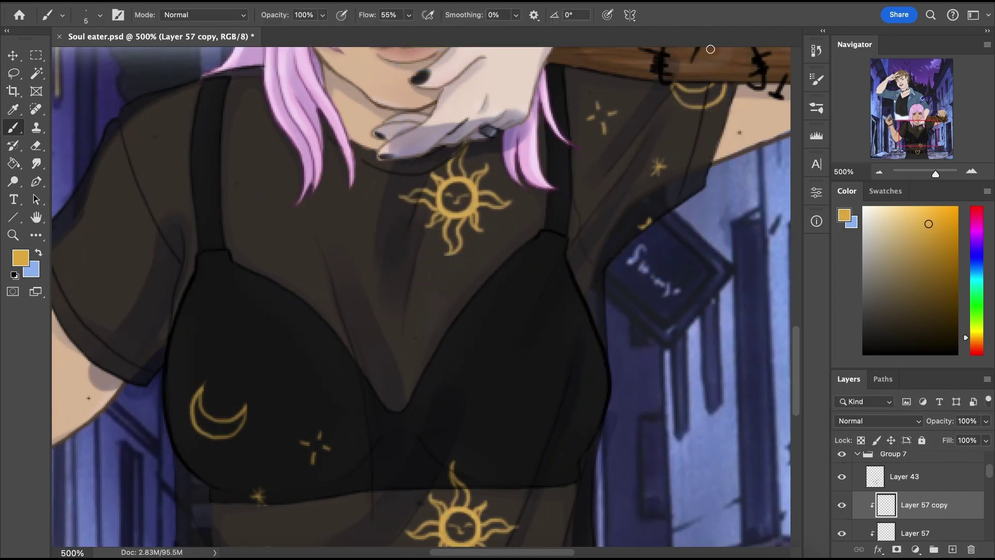
# Duplicate the gold motifs again, place the copy on the opposite sleeve and shoulder, and merge both copies into Layer 57
pyautogui.press('super+j')
pyautogui.keyDown('alt'); pyautogui.click(873, 519); pyautogui.keyUp('alt')
pyautogui.press('super+t')
pyautogui.moveTo(611, 167); pyautogui.dragTo(256, 132)
pyautogui.click(701, 15)
pyautogui.press('super+e')
pyautogui.press('super+e')
# Lasso the lower sun, moon and star motifs, copy them to a new layer and move the copy up over the bra
pyautogui.click(13, 73)
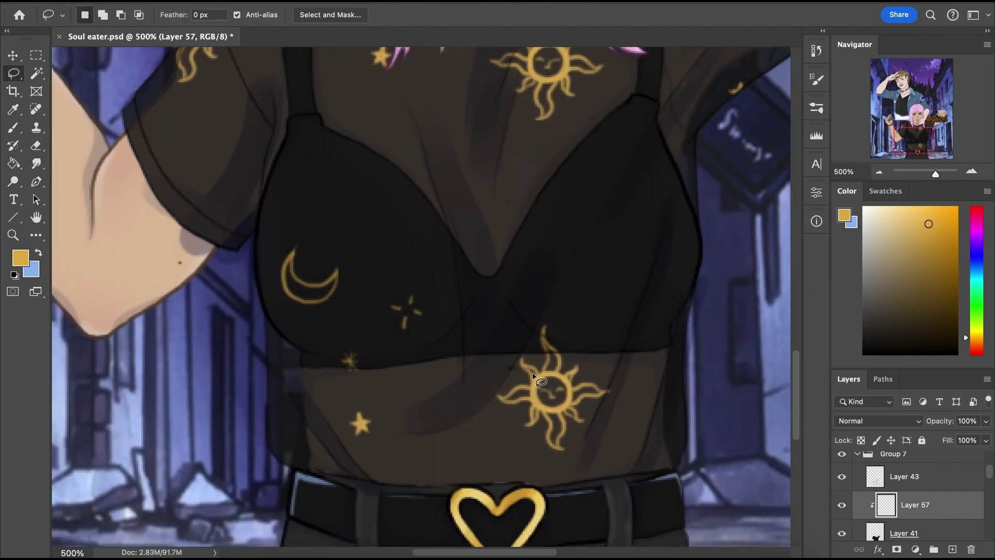
pyautogui.moveTo(539, 327); pyautogui.dragTo(510, 335)
pyautogui.press('super+j')
pyautogui.press('super+t')
pyautogui.moveTo(477, 331); pyautogui.dragTo(490, 192)
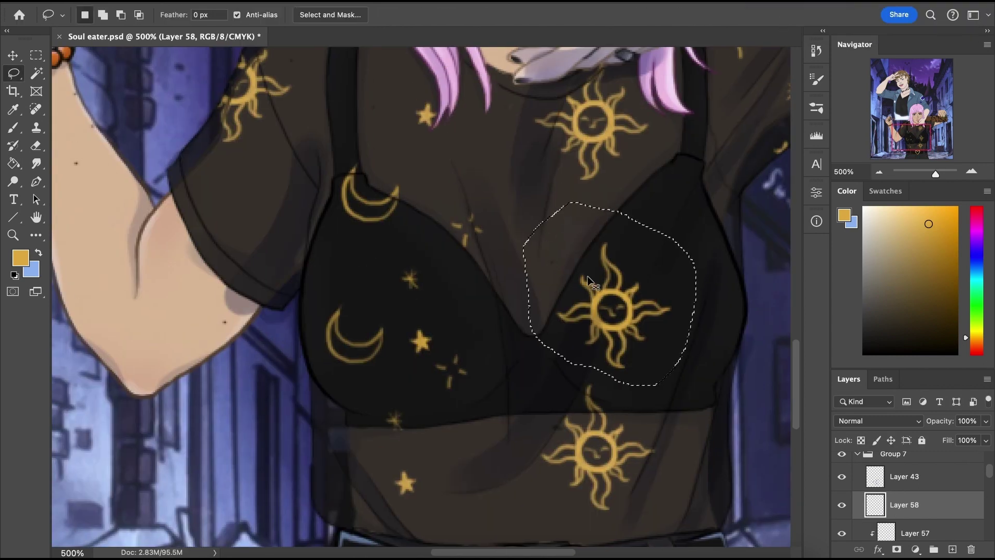
# Move the copied sun from the bra cup to the shirt's side near the waist and clip Layer 58 to the shirt
pyautogui.hotkey('ctrl', 'j')
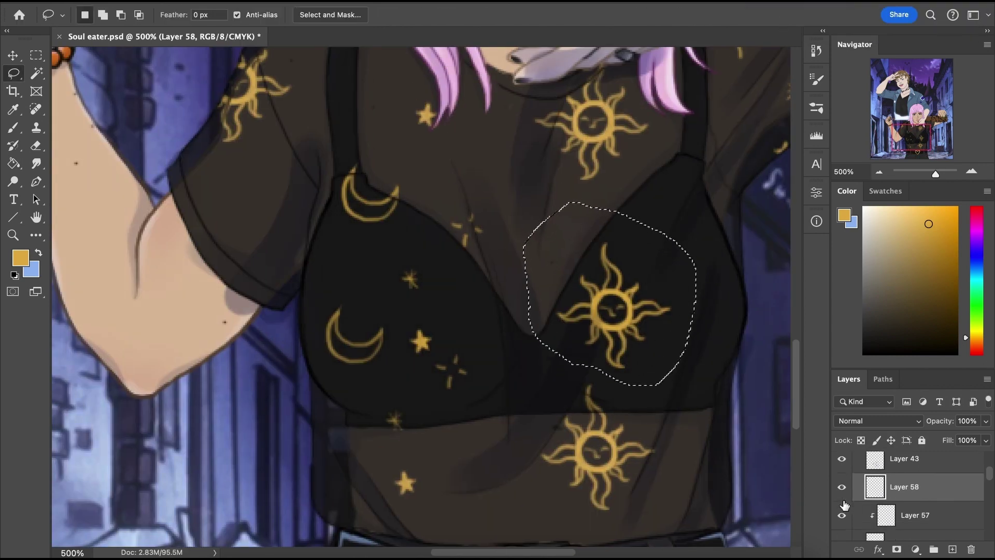
pyautogui.hotkey('ctrl', 't')
pyautogui.moveTo(601, 311); pyautogui.dragTo(573, 415)
pyautogui.press('Return')
pyautogui.keyDown('alt'); pyautogui.click(917, 499); pyautogui.keyUp('alt')
# Lasso the copied star and starburst on the bra and move them onto the midriff
pyautogui.moveTo(410, 371); pyautogui.dragTo(374, 245)
pyautogui.press('super+t')
pyautogui.moveTo(408, 268); pyautogui.dragTo(502, 400)
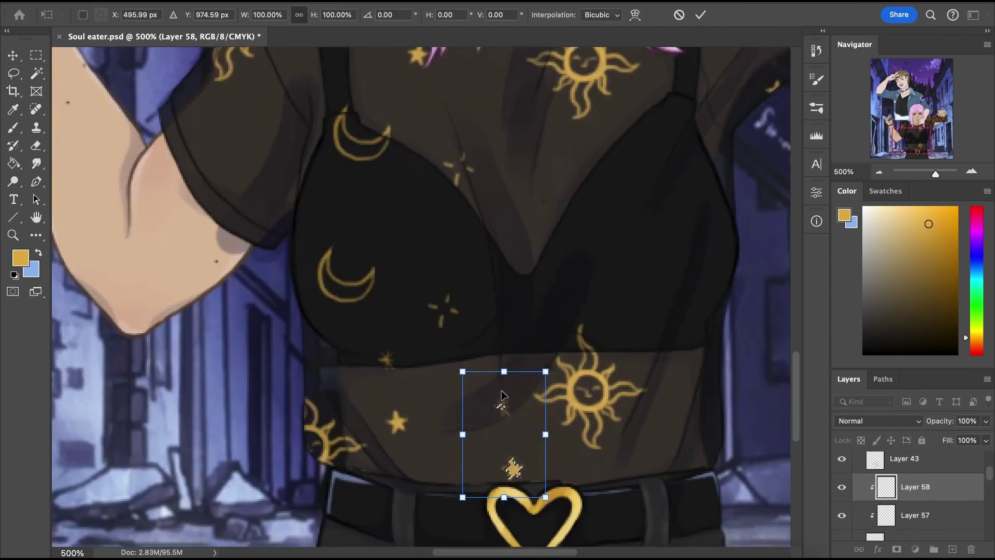
pyautogui.click(701, 15)
# Copy the selected star motif to a new layer and reposition the copy to fill a gap in the shirt pattern
pyautogui.press('super+j')
pyautogui.press('super+t')
pyautogui.moveTo(643, 320); pyautogui.dragTo(469, 270)
pyautogui.click(701, 15)
pyautogui.press('super+t')
pyautogui.press('Return')
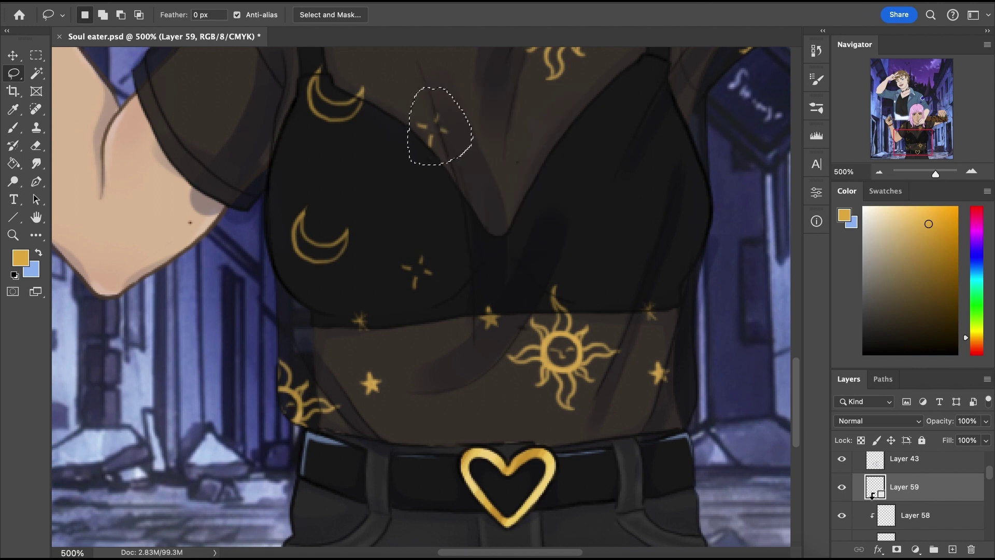
# Move the starburst from the bra neckline down to the midriff and shift the neighbouring star to balance the spacing
pyautogui.press('super+e')
pyautogui.press('super+t')
pyautogui.moveTo(438, 128); pyautogui.dragTo(452, 398)
pyautogui.moveTo(510, 322); pyautogui.dragTo(495, 406)
pyautogui.press('Return')
# Rotate the upper moon by about 103 degrees, move it onto the sleeve's hem and merge its layer down
pyautogui.moveTo(478, 280)
pyautogui.mouseDown()
pyautogui.moveTo(486, 290)
pyautogui.moveTo(463, 337)
pyautogui.mouseUp()
pyautogui.press('super+t')
pyautogui.moveTo(352, 228); pyautogui.dragTo(358, 223)
pyautogui.press('super+t')
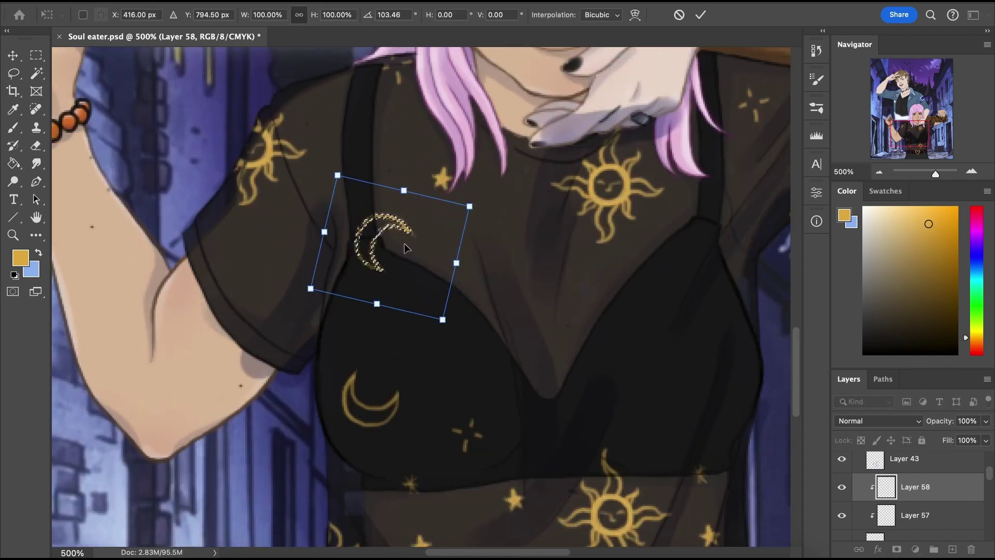
pyautogui.moveTo(407, 246); pyautogui.dragTo(202, 337)
pyautogui.press('Return')
pyautogui.press('super+d')
pyautogui.press('super+e')
# Copy the selected motif to a new clipped layer, reposition the copy on the shirt and merge it down
pyautogui.press('super+j')
pyautogui.keyDown('alt'); pyautogui.click(913, 500); pyautogui.keyUp('alt')
pyautogui.press('super+t')
pyautogui.moveTo(563, 467)
pyautogui.mouseDown()
pyautogui.moveTo(610, 266)
pyautogui.moveTo(451, 322)
pyautogui.moveTo(433, 382)
pyautogui.moveTo(311, 278)
pyautogui.mouseUp()
pyautogui.press('Return')
pyautogui.press('l')
pyautogui.hotkey('ctrl', 'e')
# Copy the selected midriff star motifs to a new layer and move the copy up to the chest and bra cup
pyautogui.scroll(-3, 337, 328)
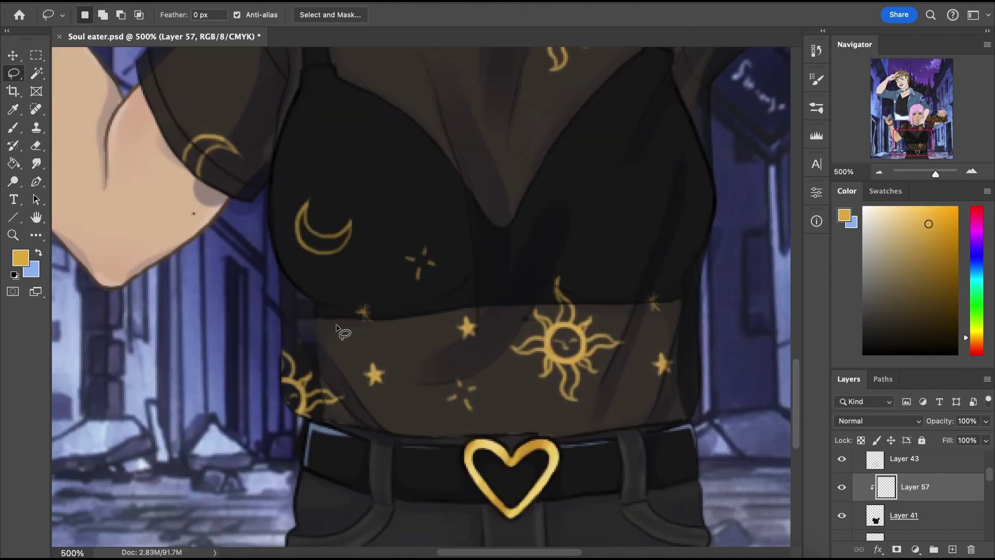
pyautogui.press('super+j')
pyautogui.press('super+t')
pyautogui.scroll(4, 381, 301)
pyautogui.moveTo(464, 494)
pyautogui.mouseDown()
pyautogui.moveTo(345, 229)
pyautogui.moveTo(337, 234)
pyautogui.mouseUp()
pyautogui.press('Return')
pyautogui.moveTo(397, 292)
pyautogui.mouseDown()
pyautogui.moveTo(403, 259)
pyautogui.moveTo(383, 207)
pyautogui.moveTo(477, 303)
pyautogui.moveTo(226, 312)
pyautogui.moveTo(342, 259)
pyautogui.moveTo(388, 334)
pyautogui.mouseUp()
pyautogui.press('super+t')
pyautogui.press('Return')
# Duplicate the selected star motifs, move the copy onto the sleeve, and merge and clip the layer
pyautogui.press('super+j')
pyautogui.press('super+t')
pyautogui.moveTo(371, 182); pyautogui.dragTo(280, 297)
pyautogui.press('Return')
pyautogui.press('super+e')
pyautogui.keyDown('alt'); pyautogui.click(856, 501); pyautogui.keyUp('alt')
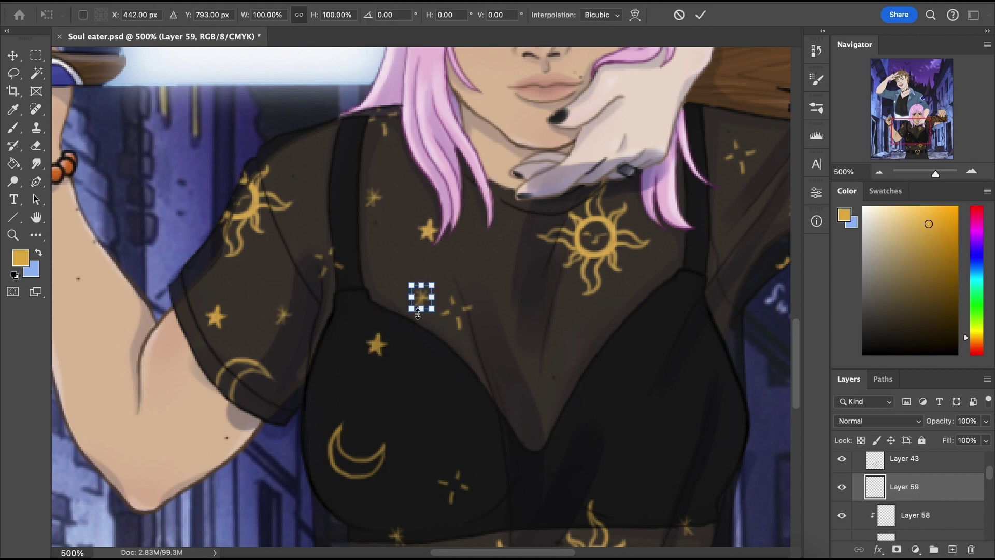
# Move the small starlet from the neckline onto the moon's bra cup, clip its layer and merge the pattern layers
pyautogui.moveTo(418, 297); pyautogui.dragTo(450, 395)
pyautogui.press('Return')
pyautogui.keyDown('alt'); pyautogui.click(857, 502); pyautogui.keyUp('alt')
pyautogui.press('super+e')
pyautogui.press('super+e')
# Lasso the star cluster, copy it to a new layer, and move and rotate the copy over the opposite bra cup
pyautogui.scroll(-3, 474, 326)
pyautogui.scroll(3, 473, 327)
pyautogui.moveTo(262, 295)
pyautogui.mouseDown()
pyautogui.moveTo(496, 315)
pyautogui.moveTo(290, 233)
pyautogui.mouseUp()
pyautogui.press('super+j')
pyautogui.press('super+t')
pyautogui.moveTo(347, 306); pyautogui.dragTo(593, 397)
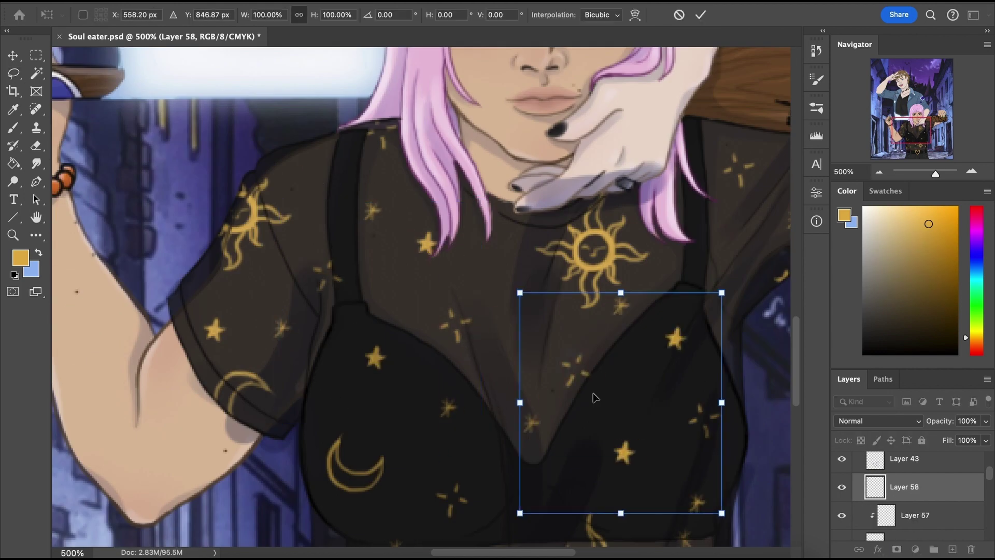
pyautogui.moveTo(741, 283); pyautogui.dragTo(781, 333)
pyautogui.press('Return')
# Move a copied star higher on the bra cup and the neckline starburst to the cup's upper edge
pyautogui.scroll(-3, 550, 331)
pyautogui.press('super+t')
pyautogui.moveTo(450, 457); pyautogui.dragTo(550, 330)
pyautogui.press('Return')
pyautogui.moveTo(470, 336); pyautogui.dragTo(477, 318)
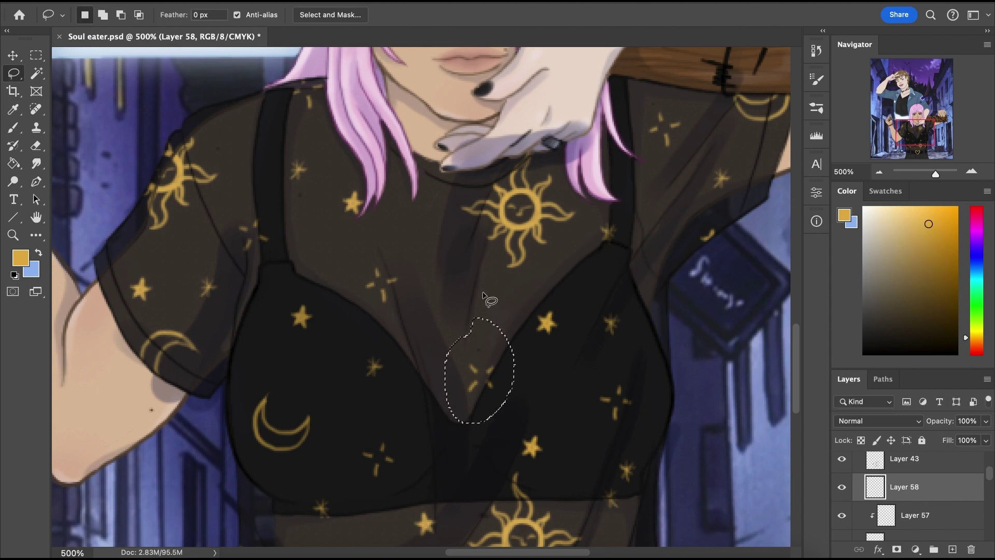
pyautogui.press('super+t')
pyautogui.moveTo(483, 372)
pyautogui.mouseDown()
pyautogui.moveTo(544, 399)
pyautogui.moveTo(566, 280)
pyautogui.moveTo(542, 299)
pyautogui.mouseUp()
pyautogui.click(701, 15)
# Move the cup's upper star to the neckline point and its lower star to the cup's outer edge
pyautogui.press('super+t')
pyautogui.moveTo(543, 327); pyautogui.dragTo(474, 378)
pyautogui.press('Return')
pyautogui.moveTo(536, 411); pyautogui.dragTo(552, 411)
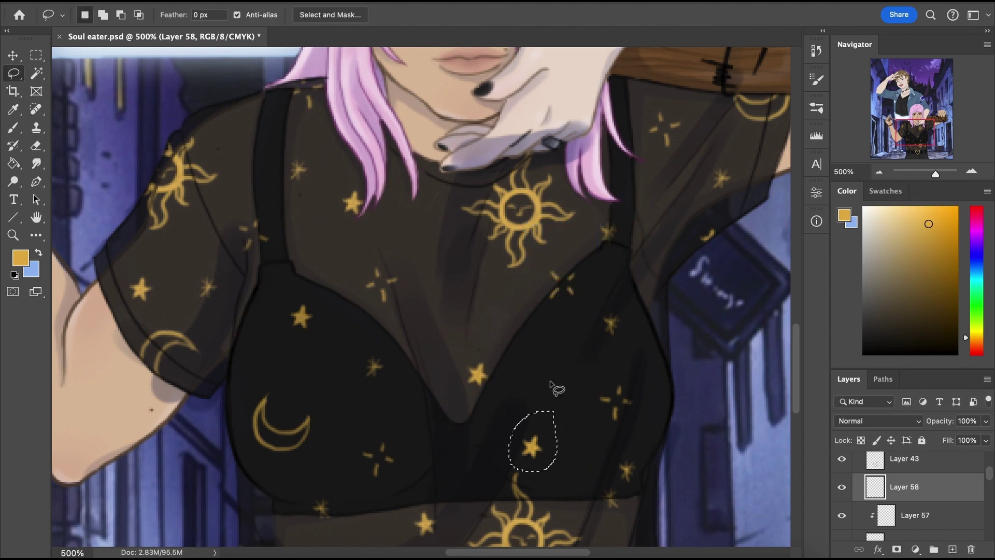
pyautogui.moveTo(538, 450); pyautogui.dragTo(655, 383)
# Spread the remaining starlet, starburst and star evenly across the middle and lower part of the bra cup
pyautogui.press('super+t')
pyautogui.moveTo(619, 449)
pyautogui.mouseDown()
pyautogui.moveTo(632, 444)
pyautogui.moveTo(539, 439)
pyautogui.mouseUp()
pyautogui.press('Return')
pyautogui.press('super+t')
pyautogui.moveTo(615, 403); pyautogui.dragTo(573, 376)
pyautogui.click(701, 14)
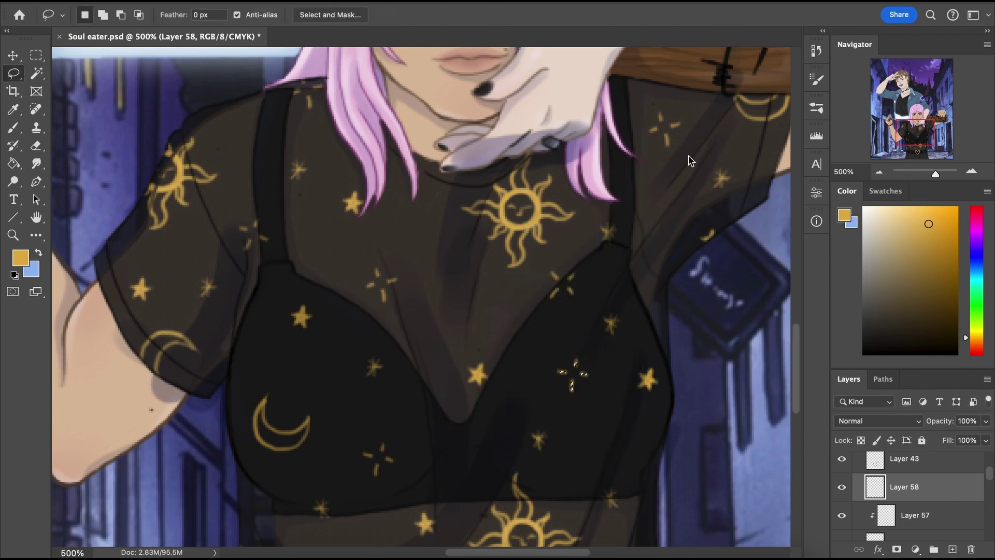
pyautogui.moveTo(648, 380); pyautogui.dragTo(628, 436)
# Copy the moon on the bra, paste it at the opposite cup's outer edge and rotate it about -91 degrees
pyautogui.moveTo(290, 371); pyautogui.dragTo(280, 374)
pyautogui.press('super+c')
pyautogui.click(499, 223)
pyautogui.press('super+e')
pyautogui.press('super+c')
pyautogui.press('super+v')
pyautogui.press('super+t')
pyautogui.moveTo(282, 426); pyautogui.dragTo(670, 350)
pyautogui.moveTo(742, 280); pyautogui.dragTo(578, 251)
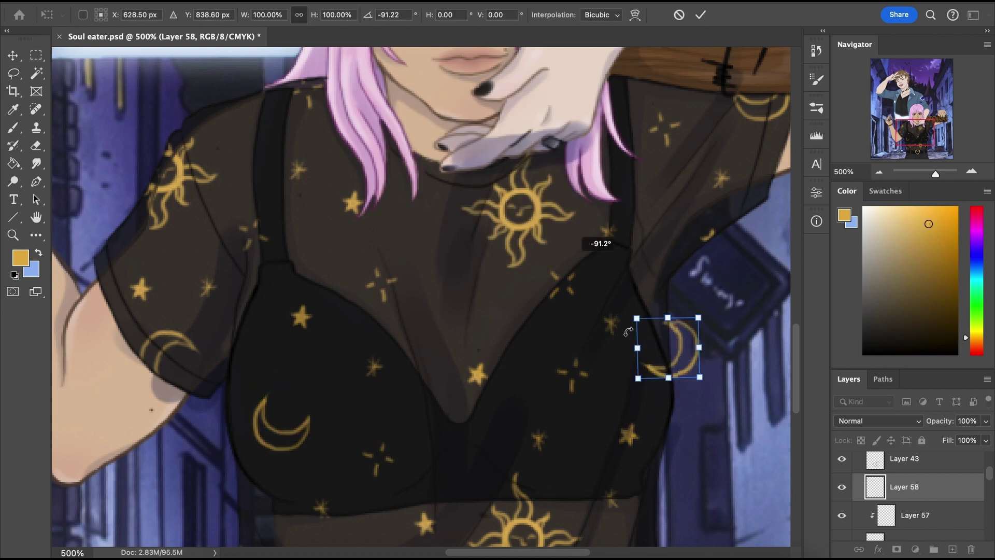
pyautogui.press('Return')
# Merge the celestial pattern layers down into the shirt layers
pyautogui.press('super+e')
pyautogui.click(879, 516)
pyautogui.press('super+e')
pyautogui.press('super+z')
pyautogui.keyDown('shift'); pyautogui.click(898, 516); pyautogui.keyUp('shift')
pyautogui.press('super+e')
pyautogui.tripleClick(880, 172)
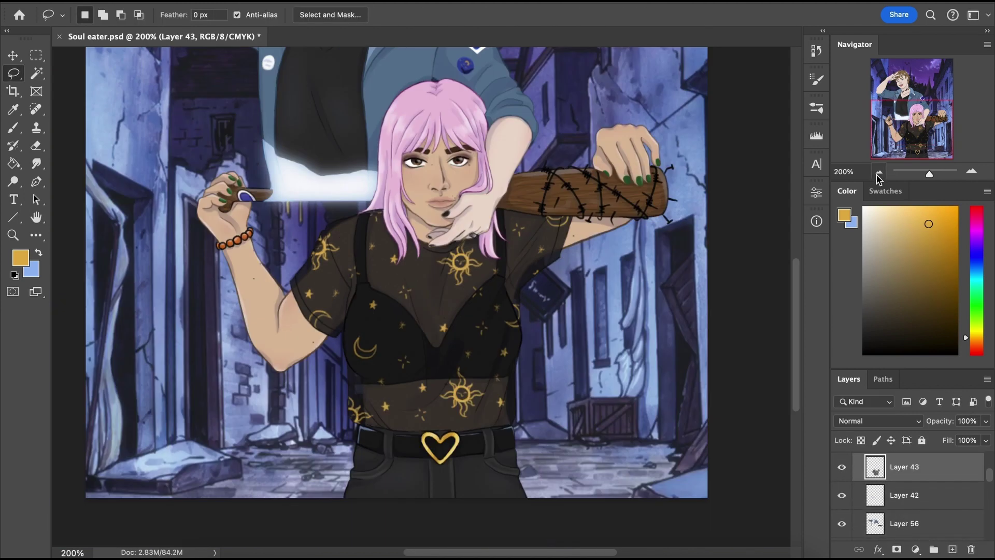
# Select the line art on Layer 10 and duplicate the layer
pyautogui.click(858, 507)
pyautogui.click(841, 485)
pyautogui.click(857, 461)
pyautogui.click(904, 470)
pyautogui.click(880, 172)
pyautogui.moveTo(920, 471); pyautogui.dragTo(953, 549)
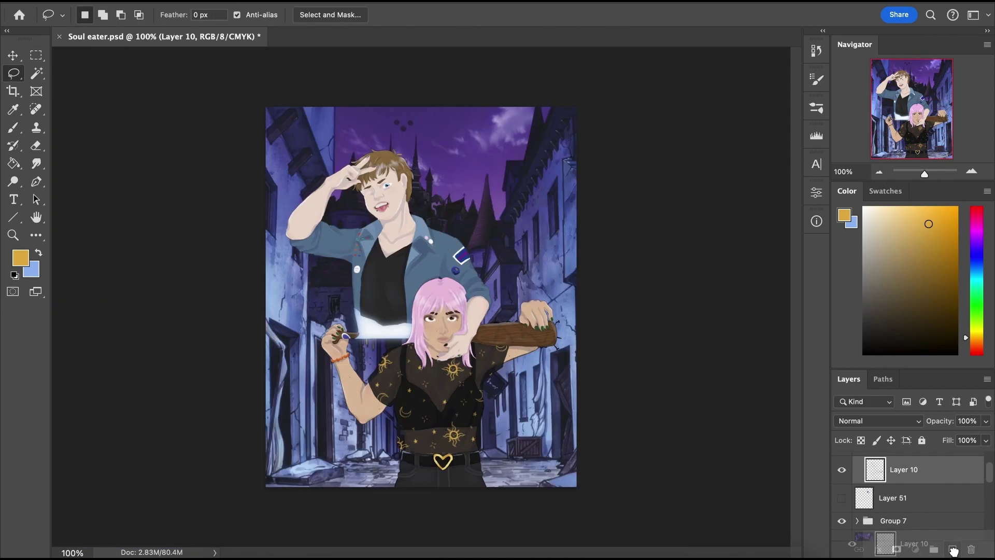
# Apply a Gaussian Blur with a 1.0-pixel radius to the duplicated line art layer
pyautogui.click(972, 172)
pyautogui.click(342, 1)
pyautogui.moveTo(467, 151)
pyautogui.click(569, 202)
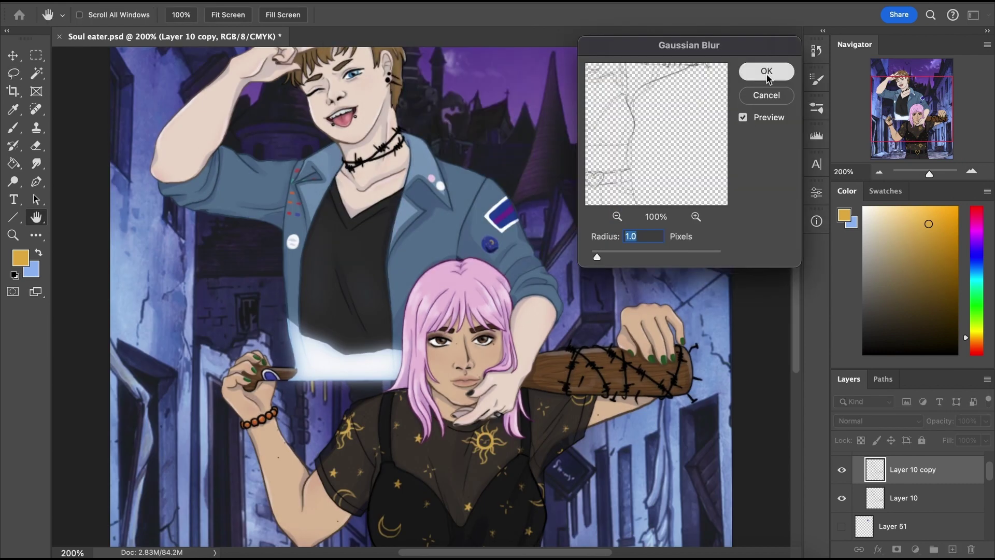